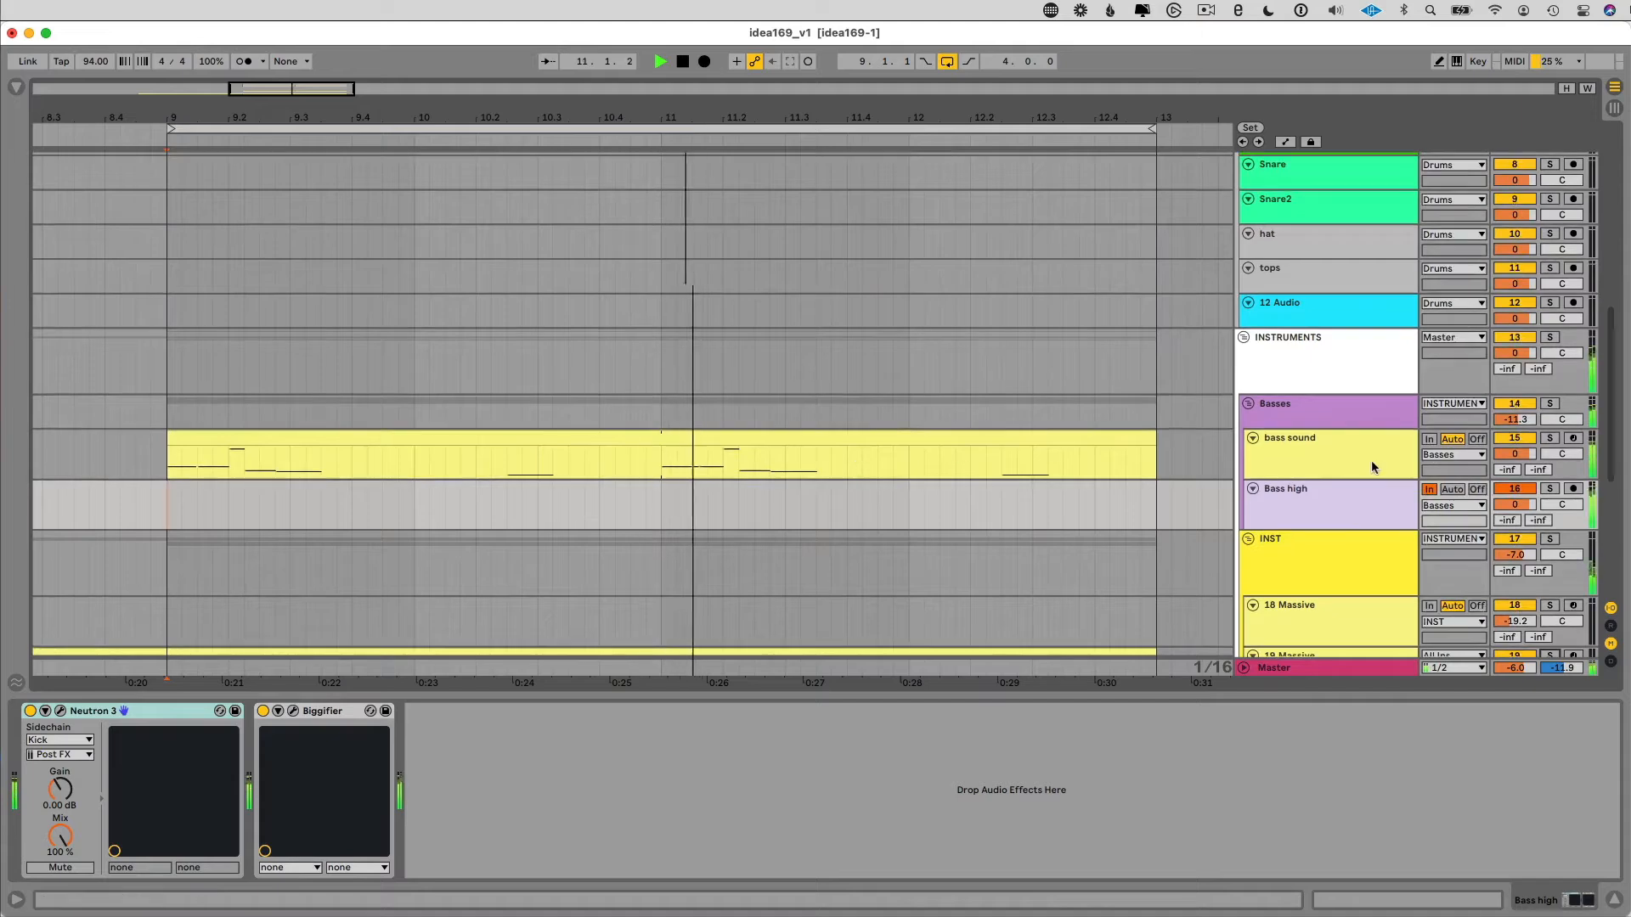
# Step: Solo the 19 Massive track and set its track volume to -11.7 dB
pyautogui.scroll(-10, 1062, 521)
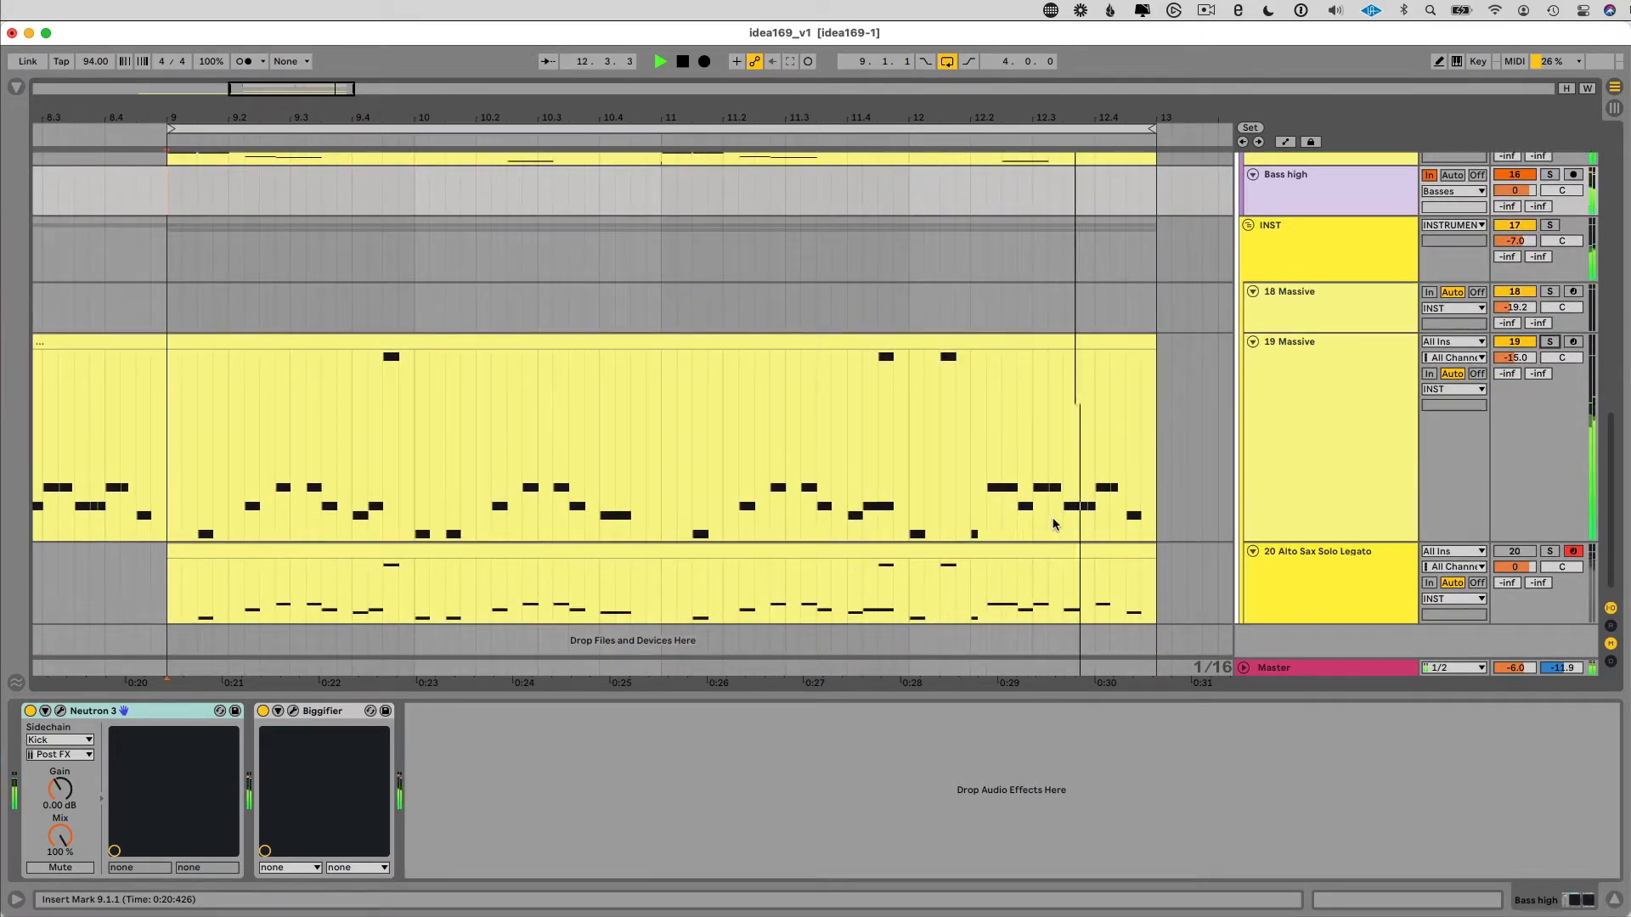
pyautogui.click(1303, 340)
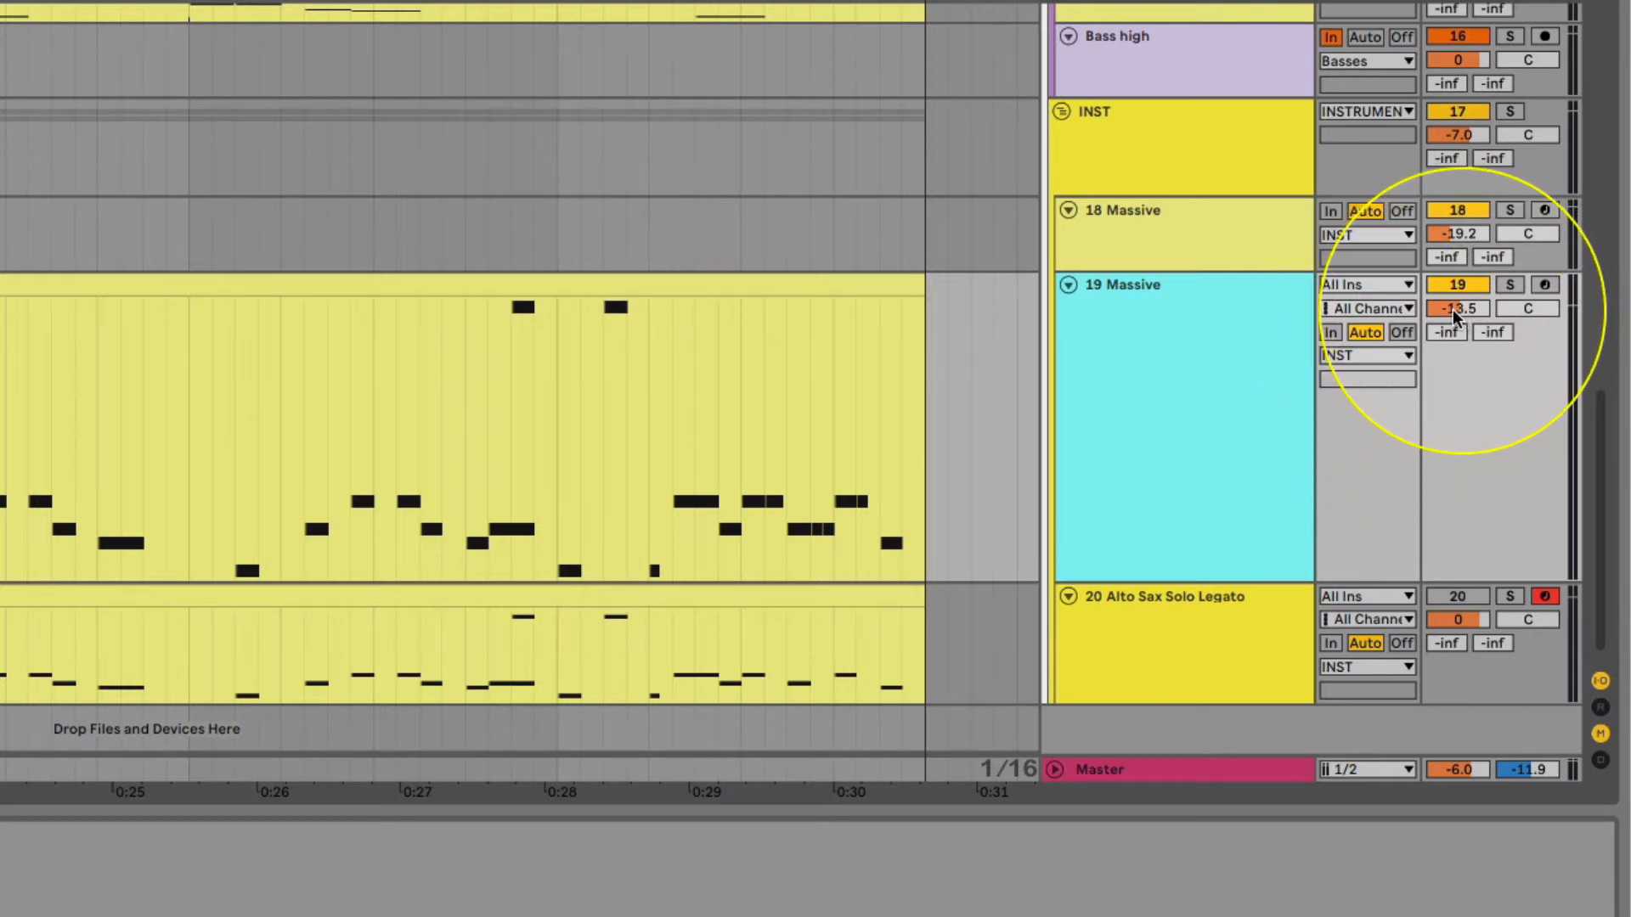
pyautogui.click(1503, 287)
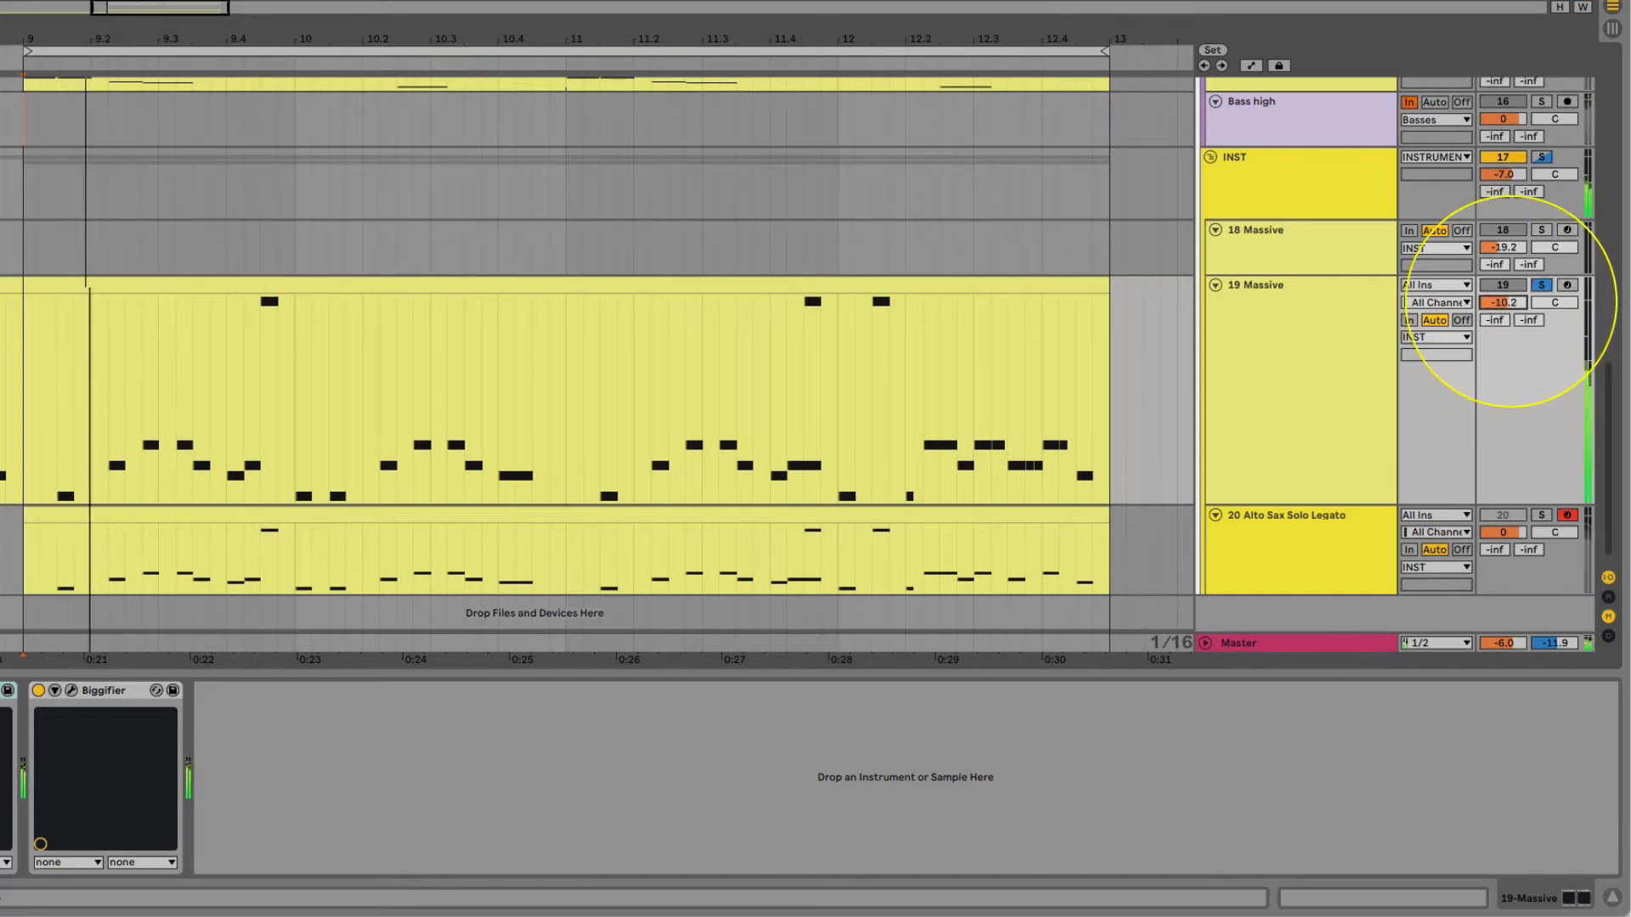
pyautogui.moveTo(1512, 302); pyautogui.dragTo(1505, 306)
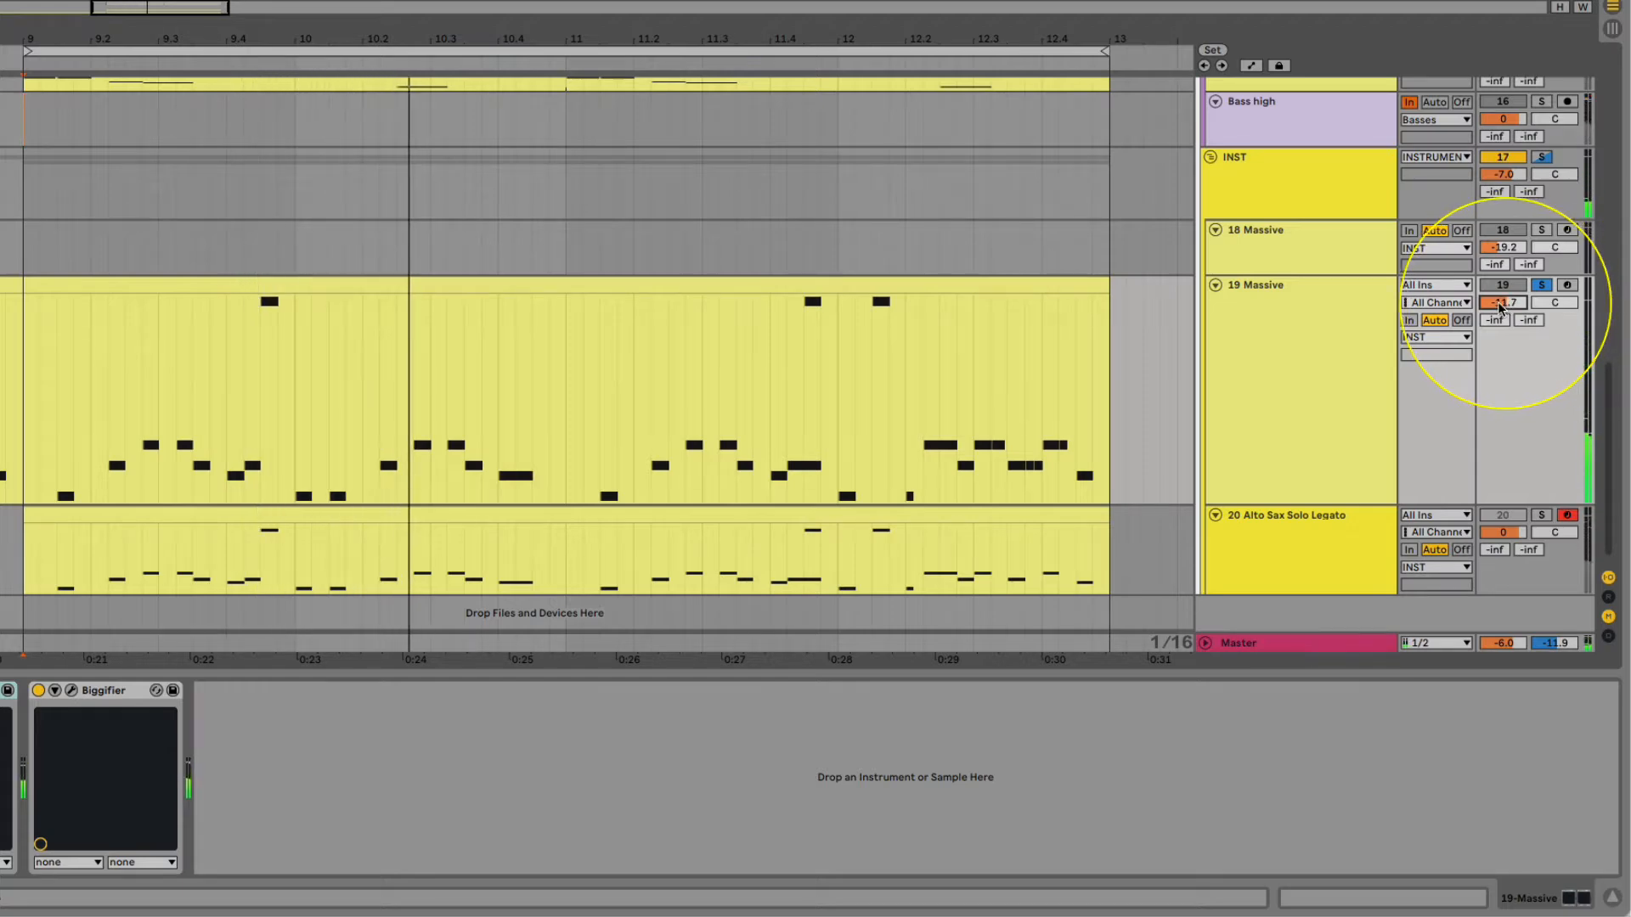
# Step: Show the track volume automation of 19 Massive and draw a rising and falling envelope from bar 9 into bar 10
pyautogui.rightClick(1499, 306)
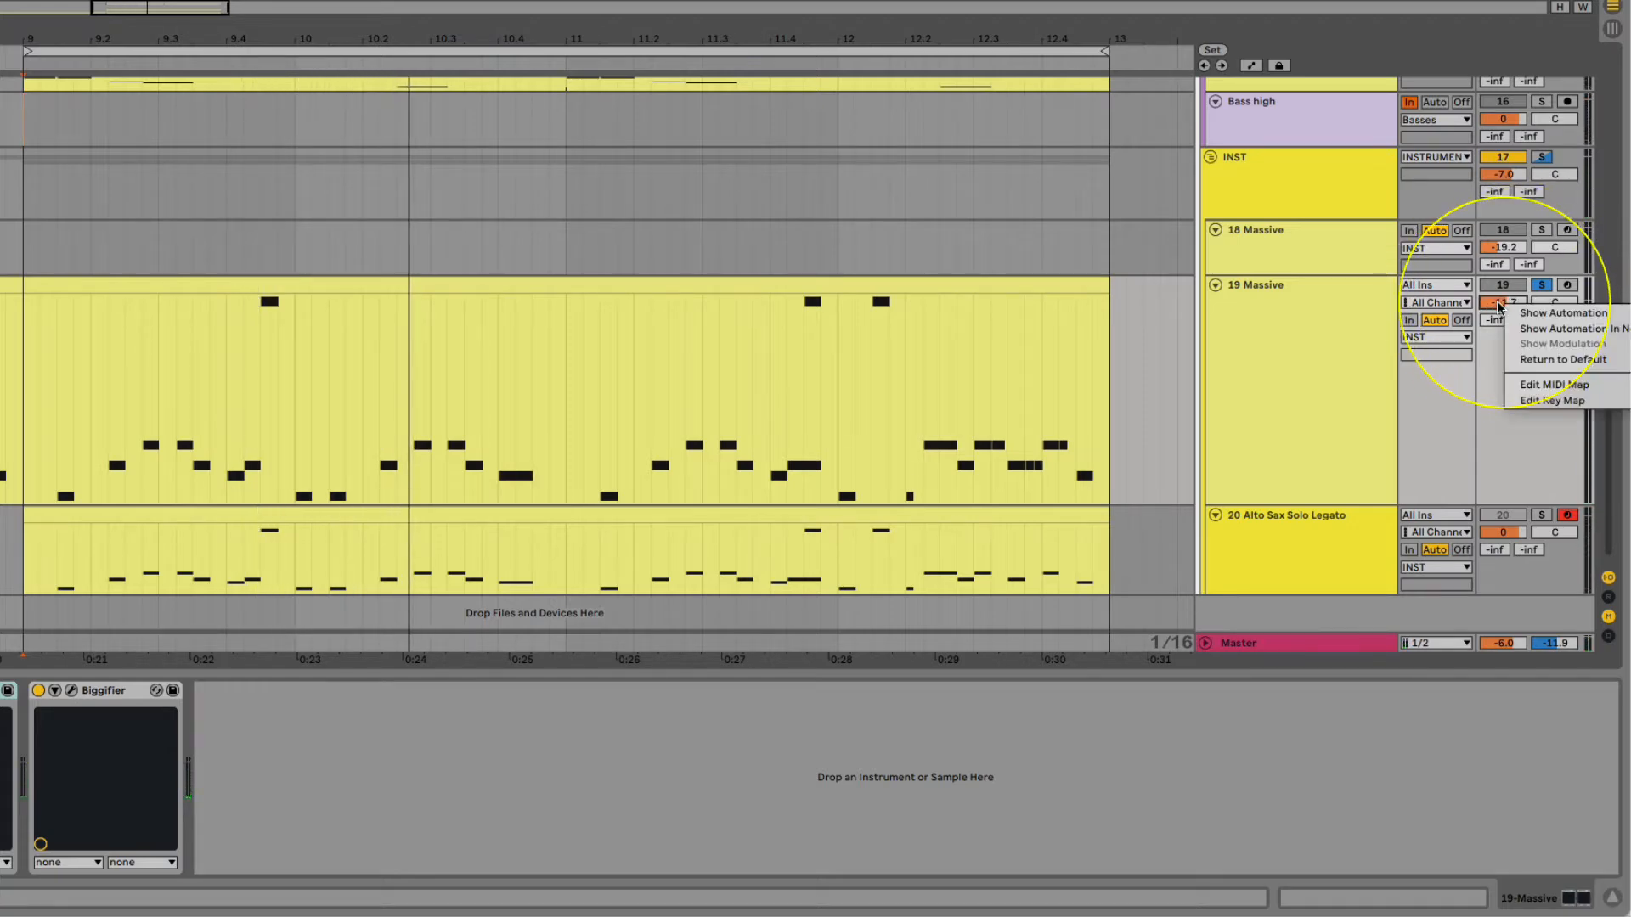
pyautogui.click(1520, 314)
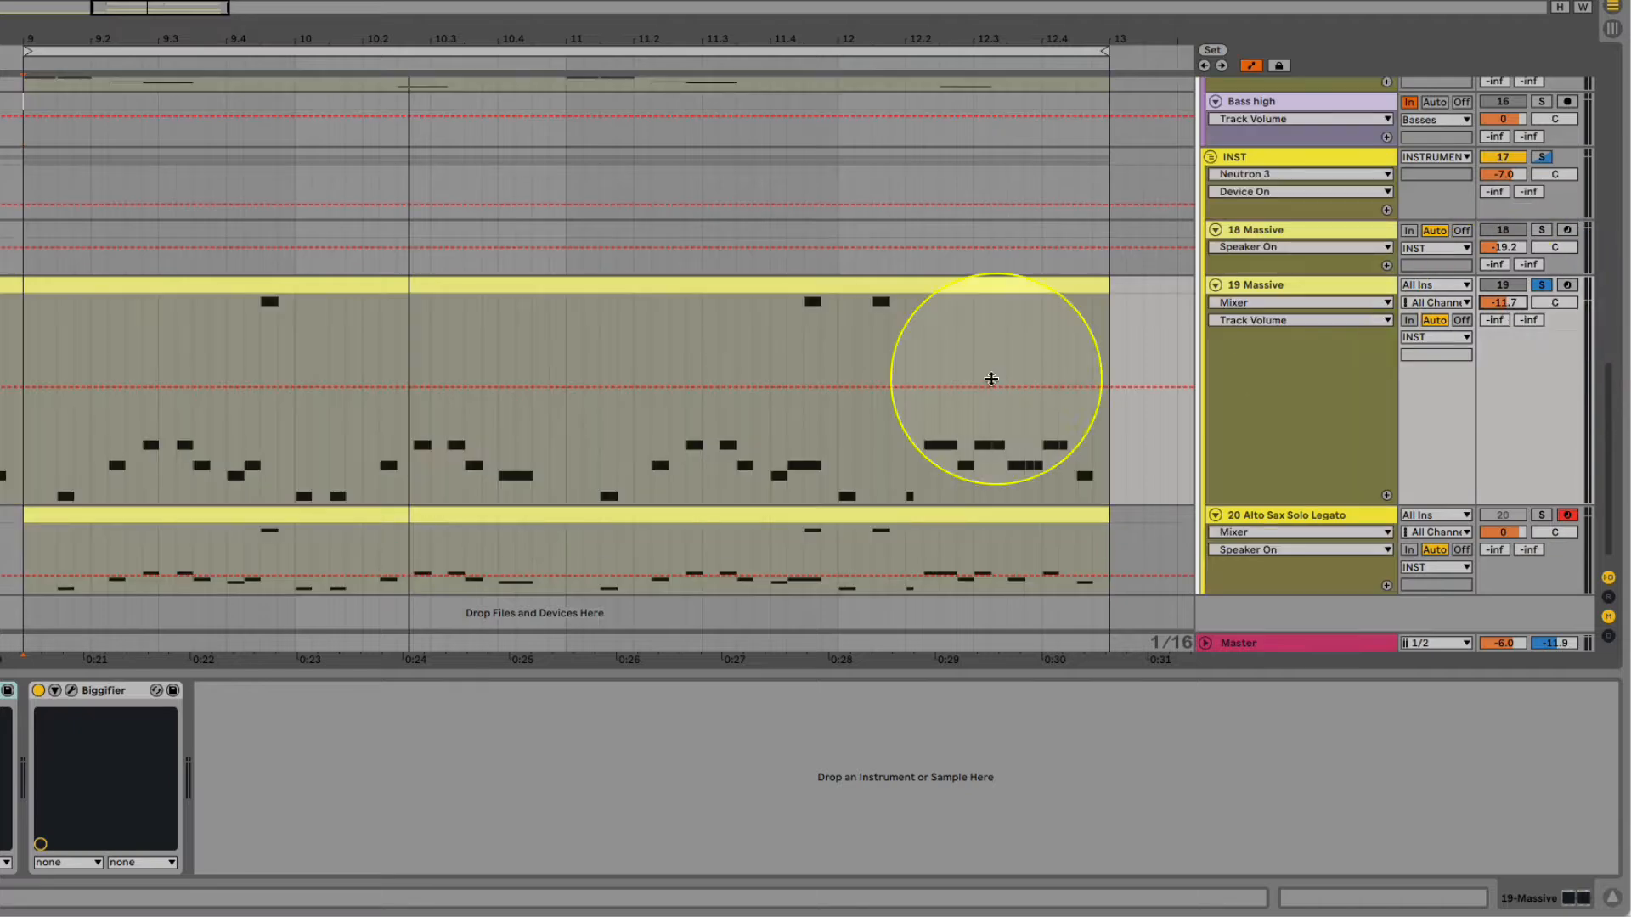
pyautogui.moveTo(139, 388); pyautogui.dragTo(192, 365)
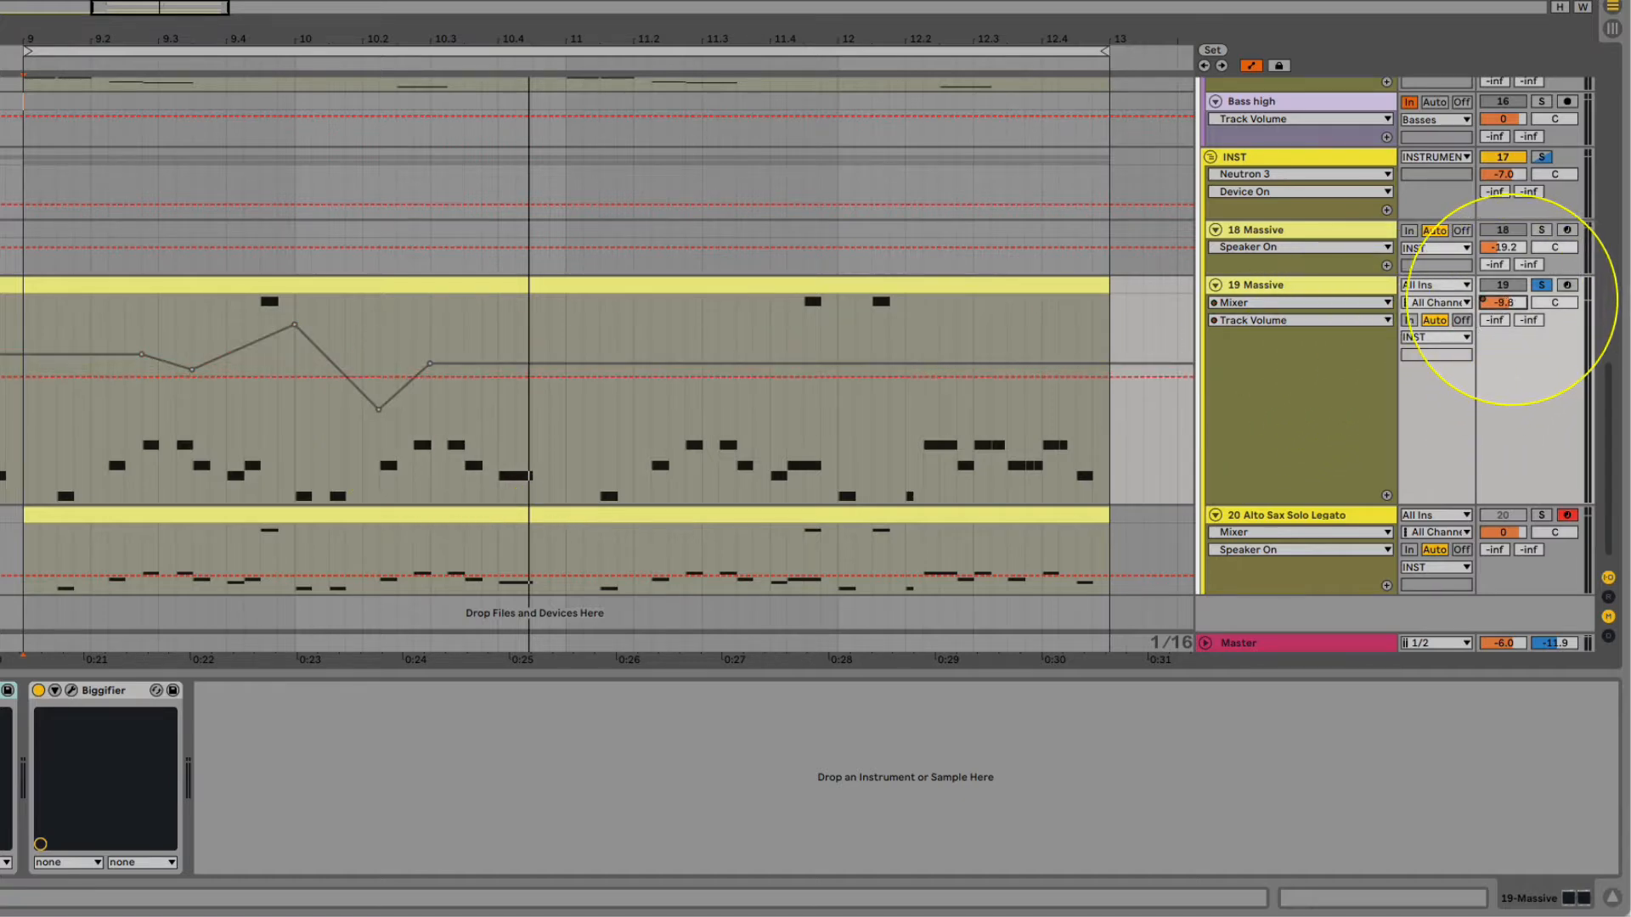
# Step: Set the 19 Massive track volume to -11.2 dB and delete its volume automation
pyautogui.moveTo(1504, 302); pyautogui.dragTo(1504, 307)
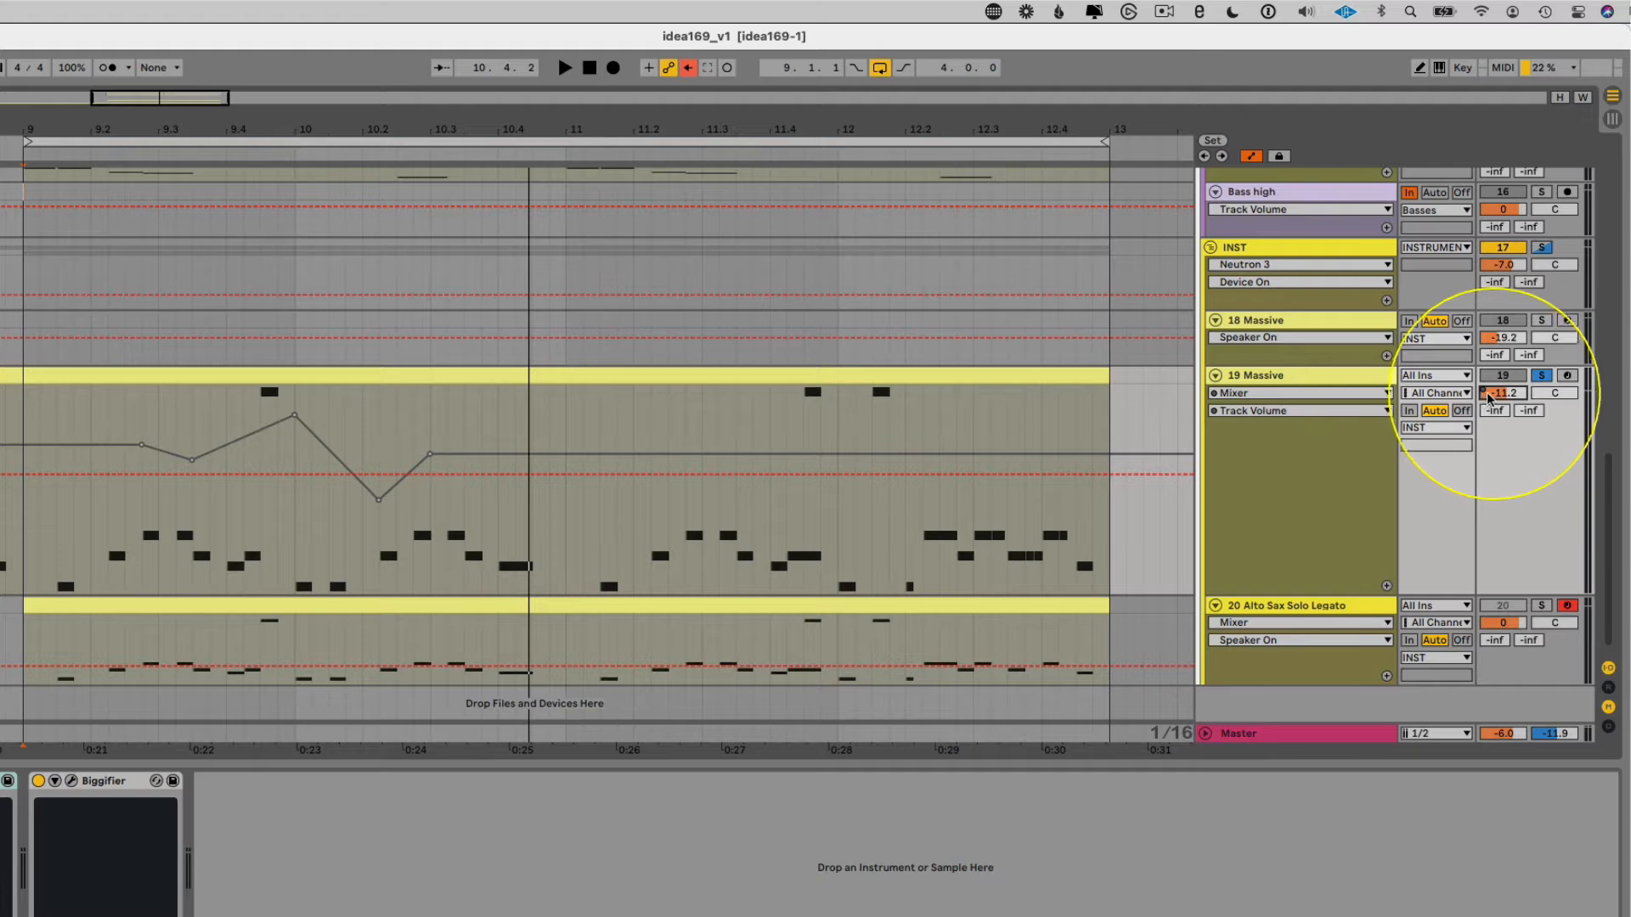
pyautogui.rightClick(1488, 396)
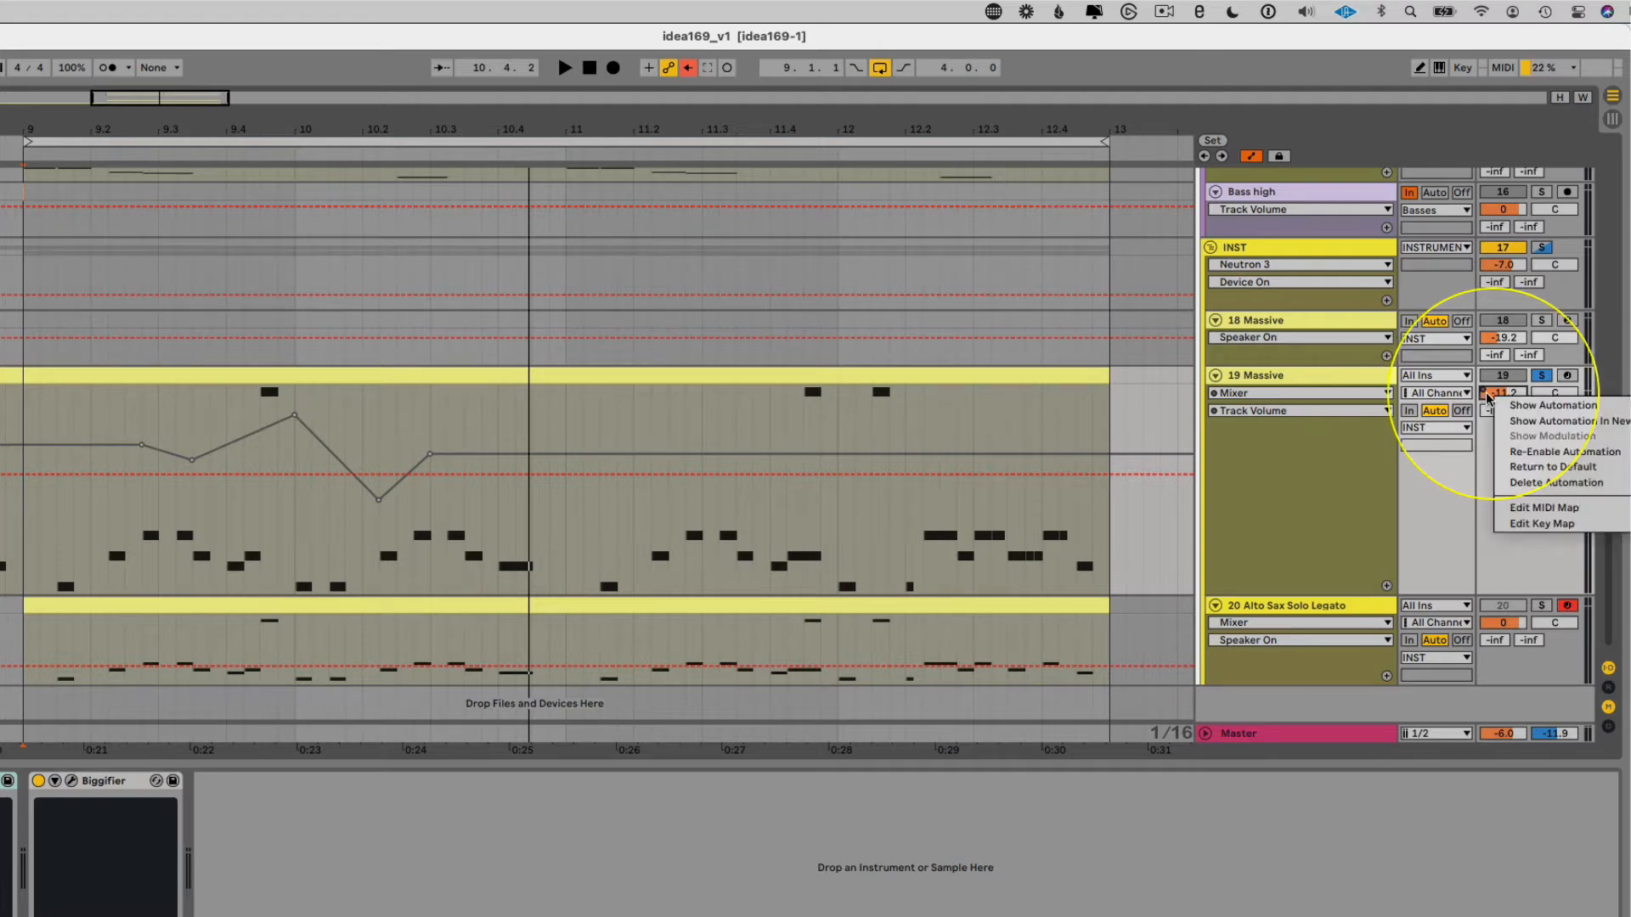
pyautogui.click(1495, 483)
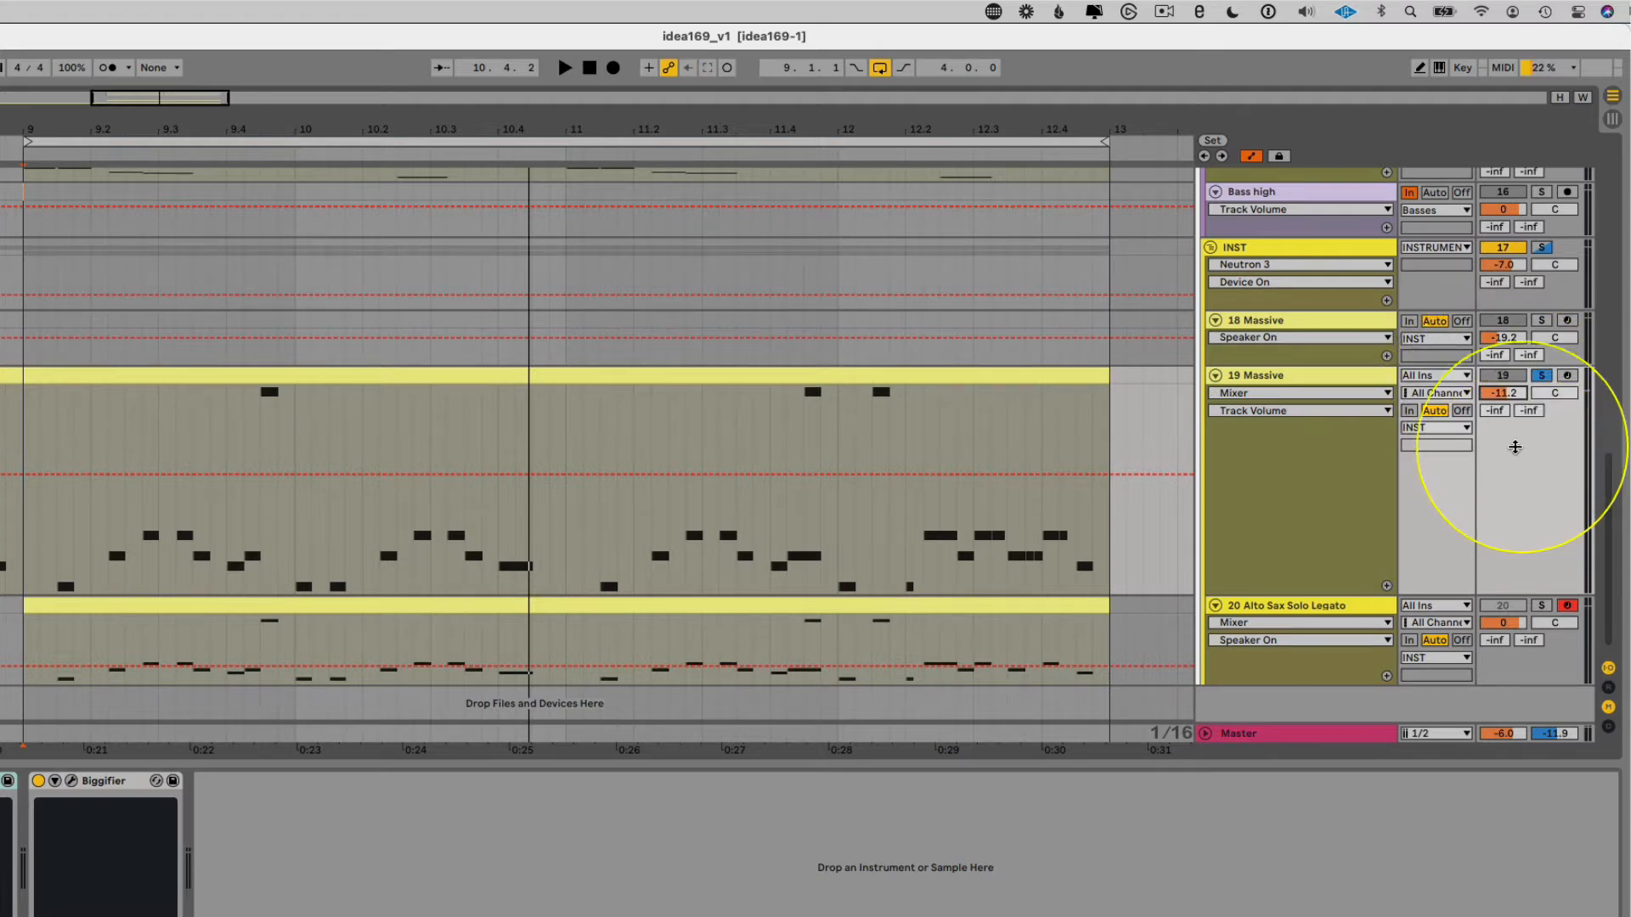
# Step: Add a Utility audio effect after Biggifier on the 19 Massive track
pyautogui.click(1279, 383)
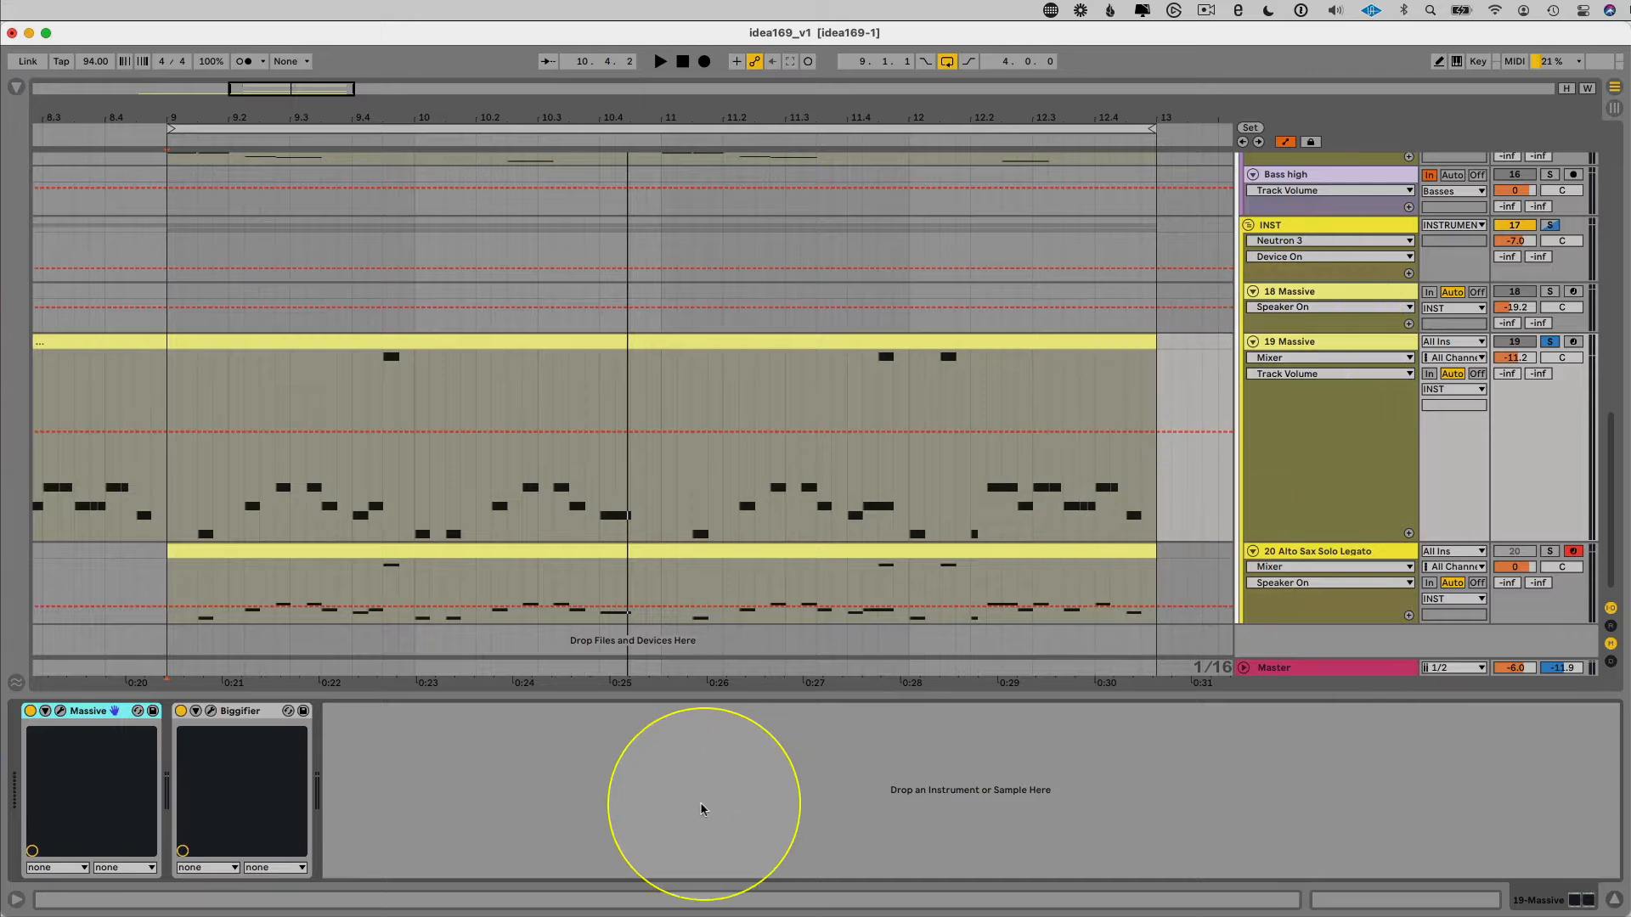
pyautogui.click(432, 839)
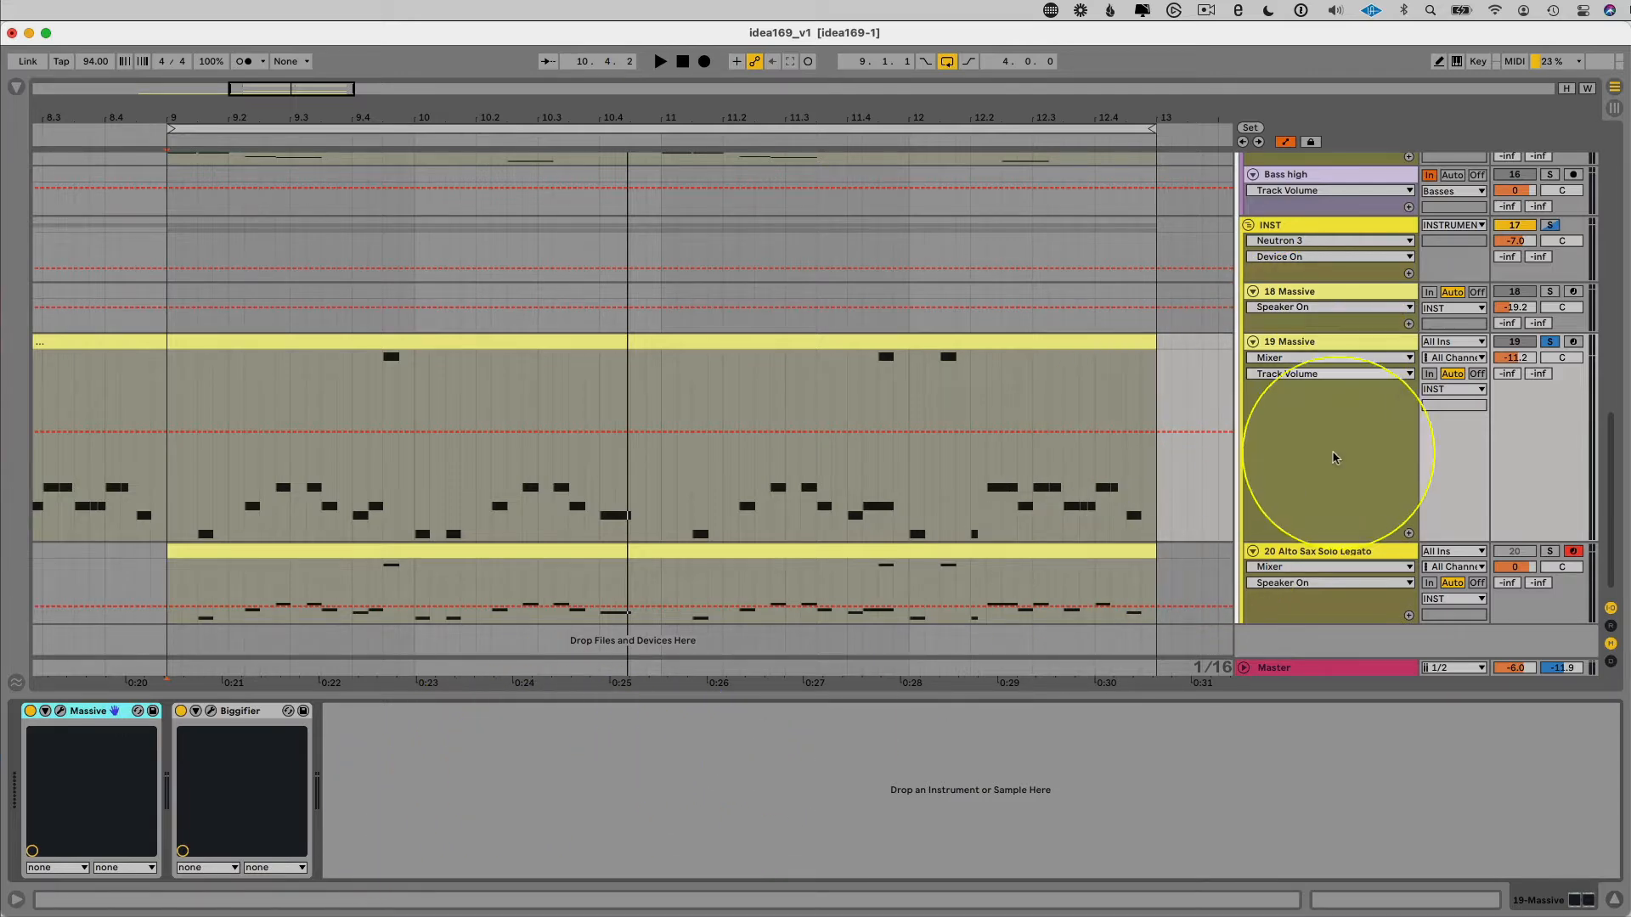
pyautogui.click(1261, 345)
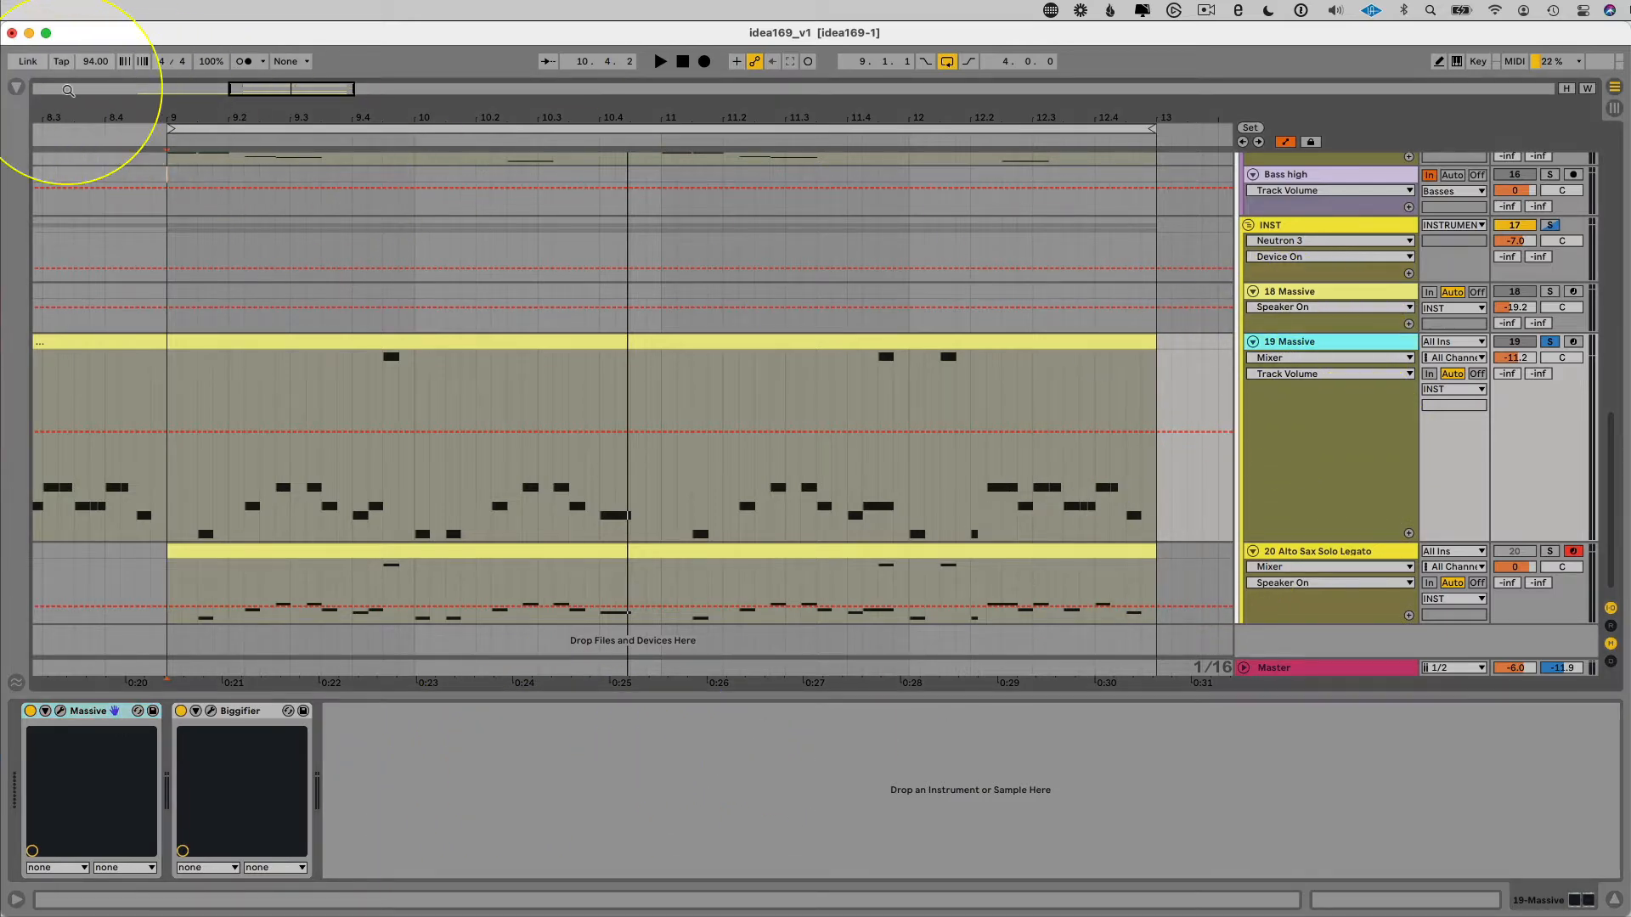
pyautogui.click(19, 89)
pyautogui.scroll(-1, 102, 255)
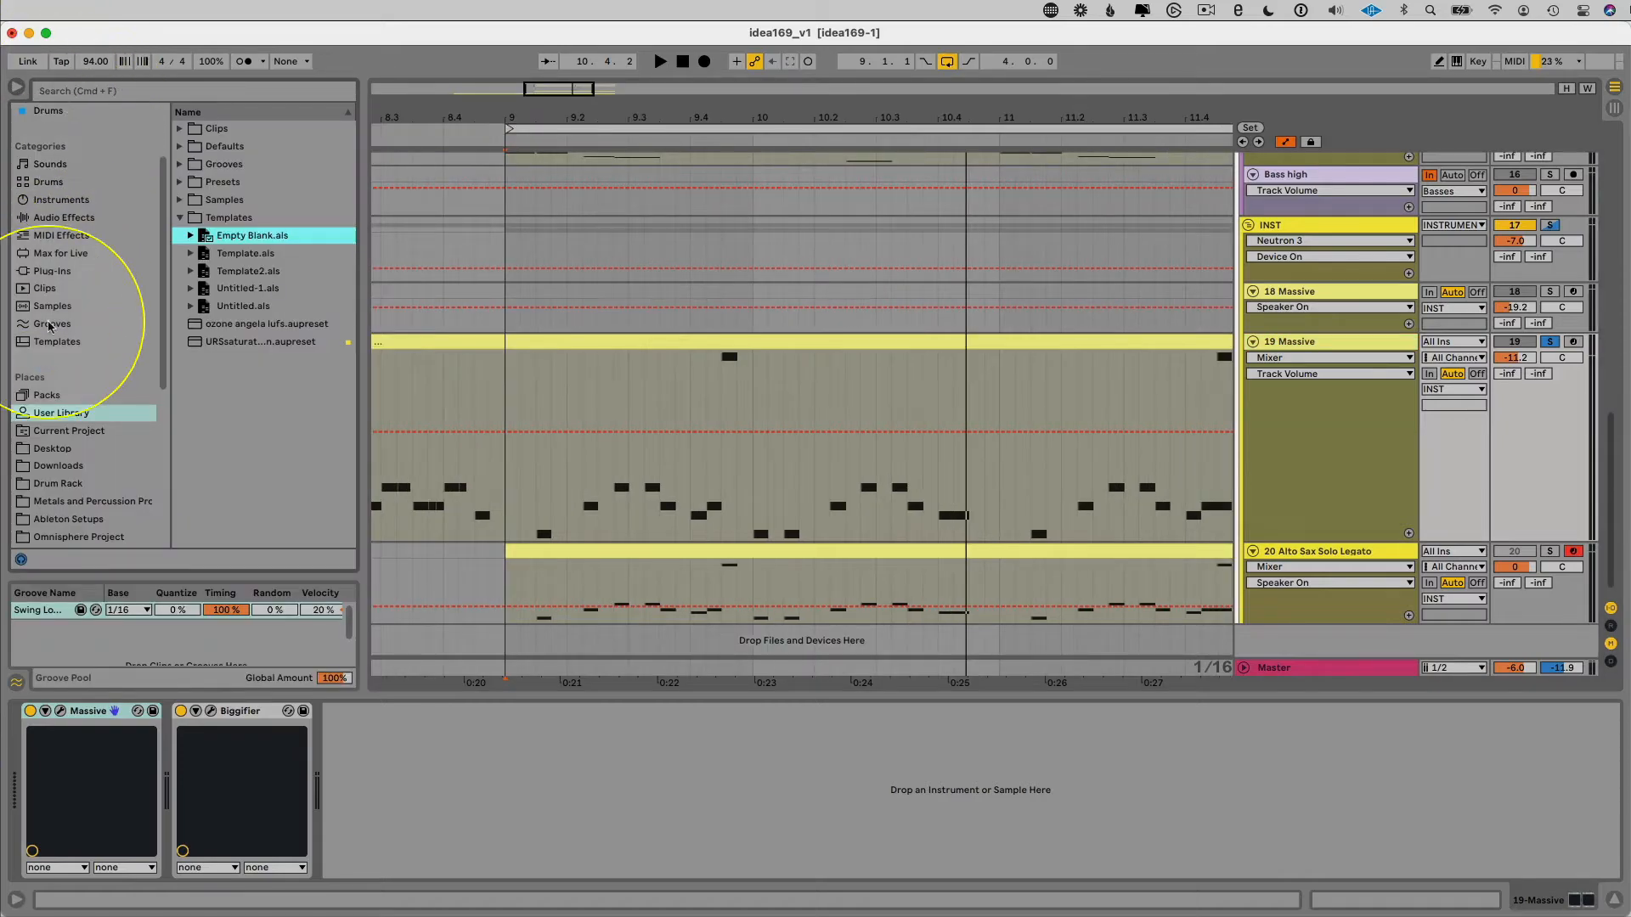
pyautogui.click(64, 177)
pyautogui.moveTo(223, 342); pyautogui.dragTo(376, 751)
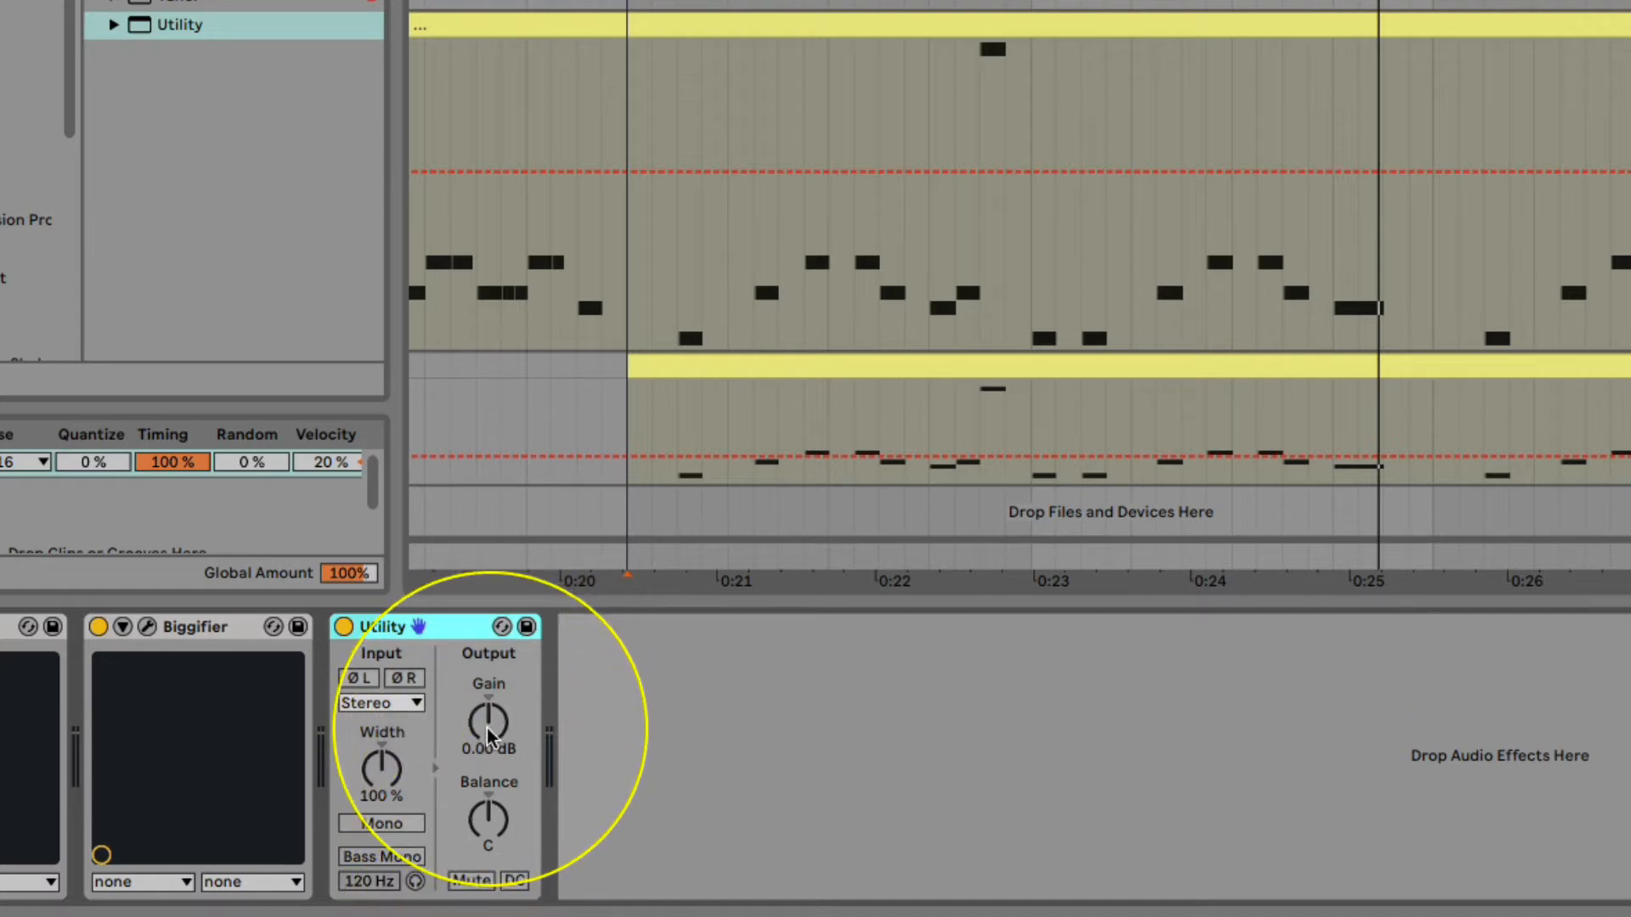
# Step: Sweep the Utility's output gain between -8.89 dB and 4.44 dB
pyautogui.moveTo(488, 732); pyautogui.dragTo(488, 752)
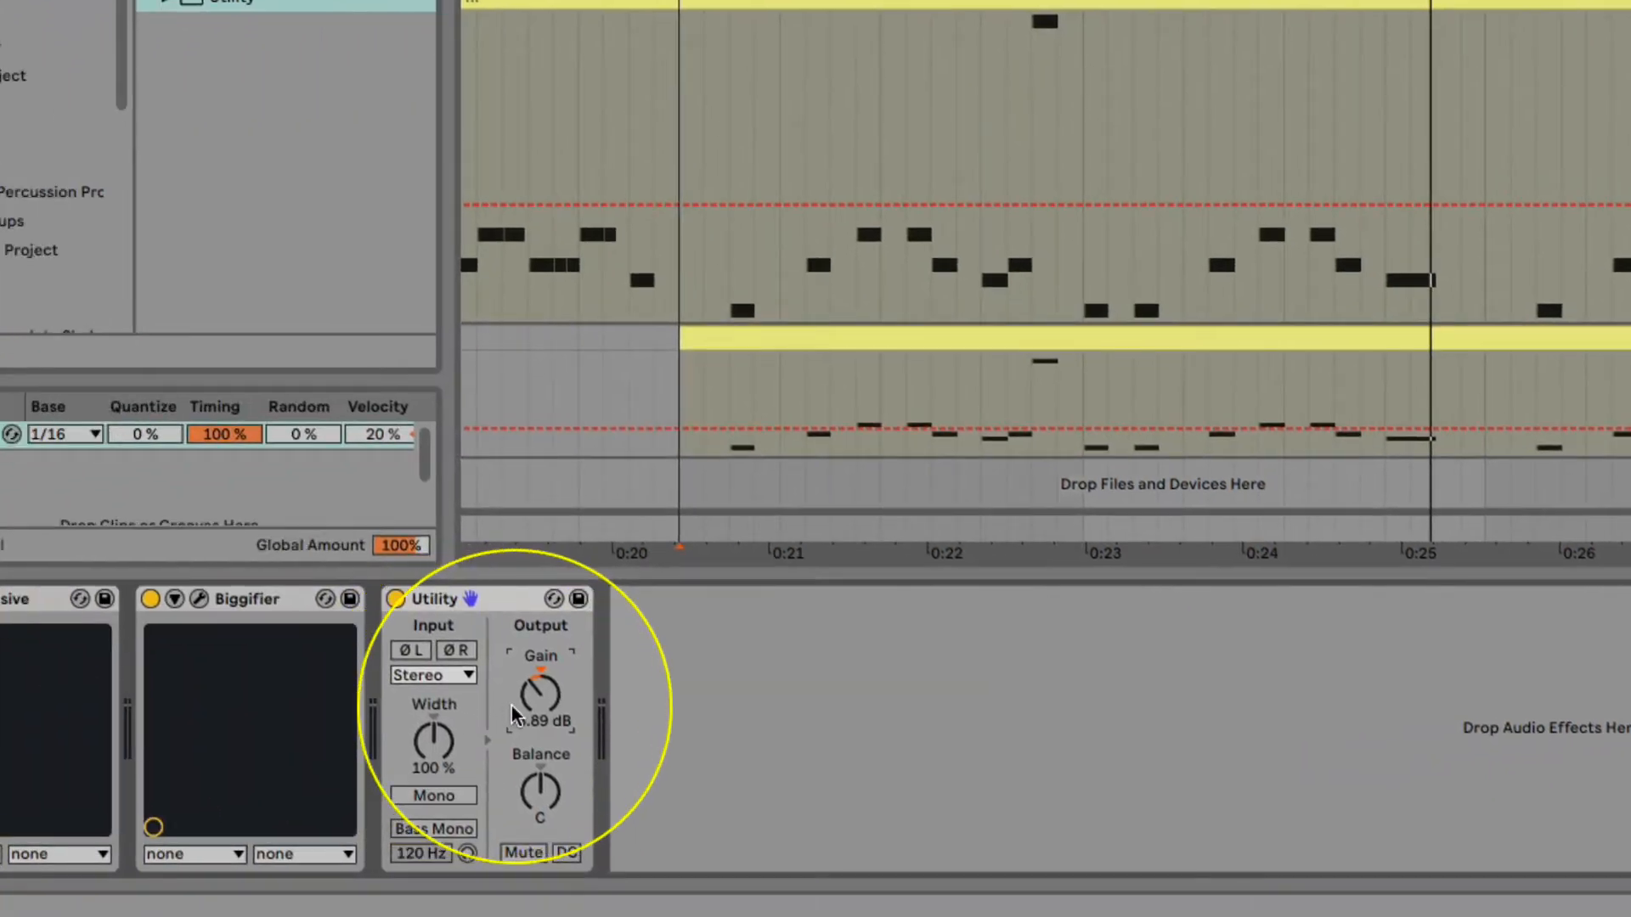
pyautogui.moveTo(556, 696)
pyautogui.mouseDown()
pyautogui.moveTo(556, 671)
pyautogui.moveTo(528, 696)
pyautogui.moveTo(543, 697)
pyautogui.mouseUp()
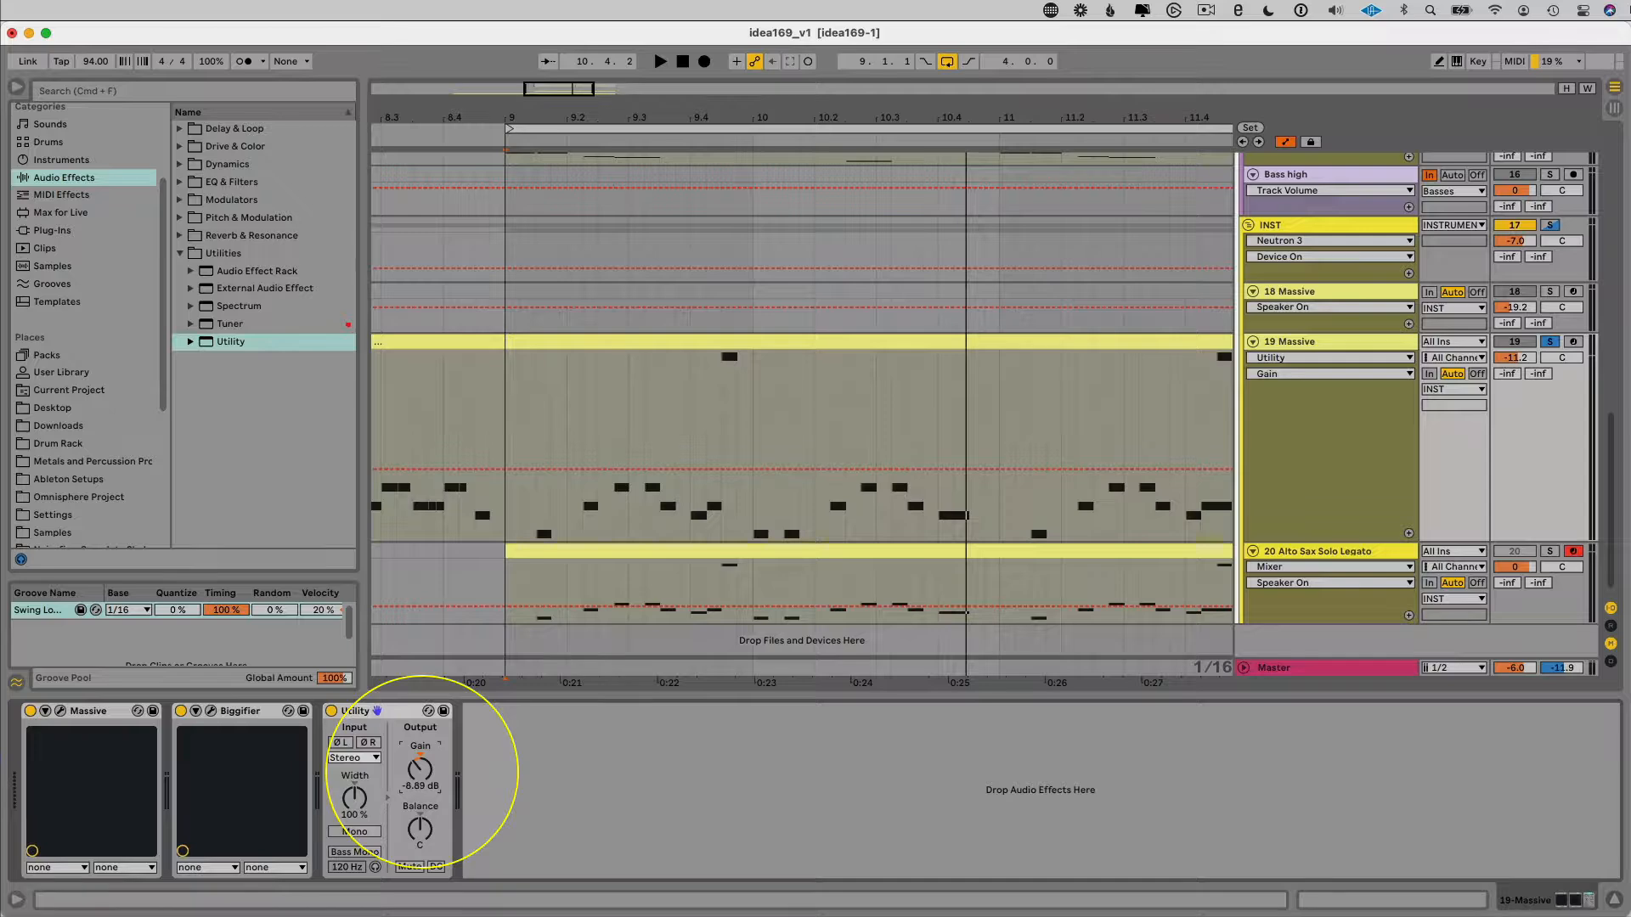
pyautogui.moveTo(422, 770); pyautogui.dragTo(422, 772)
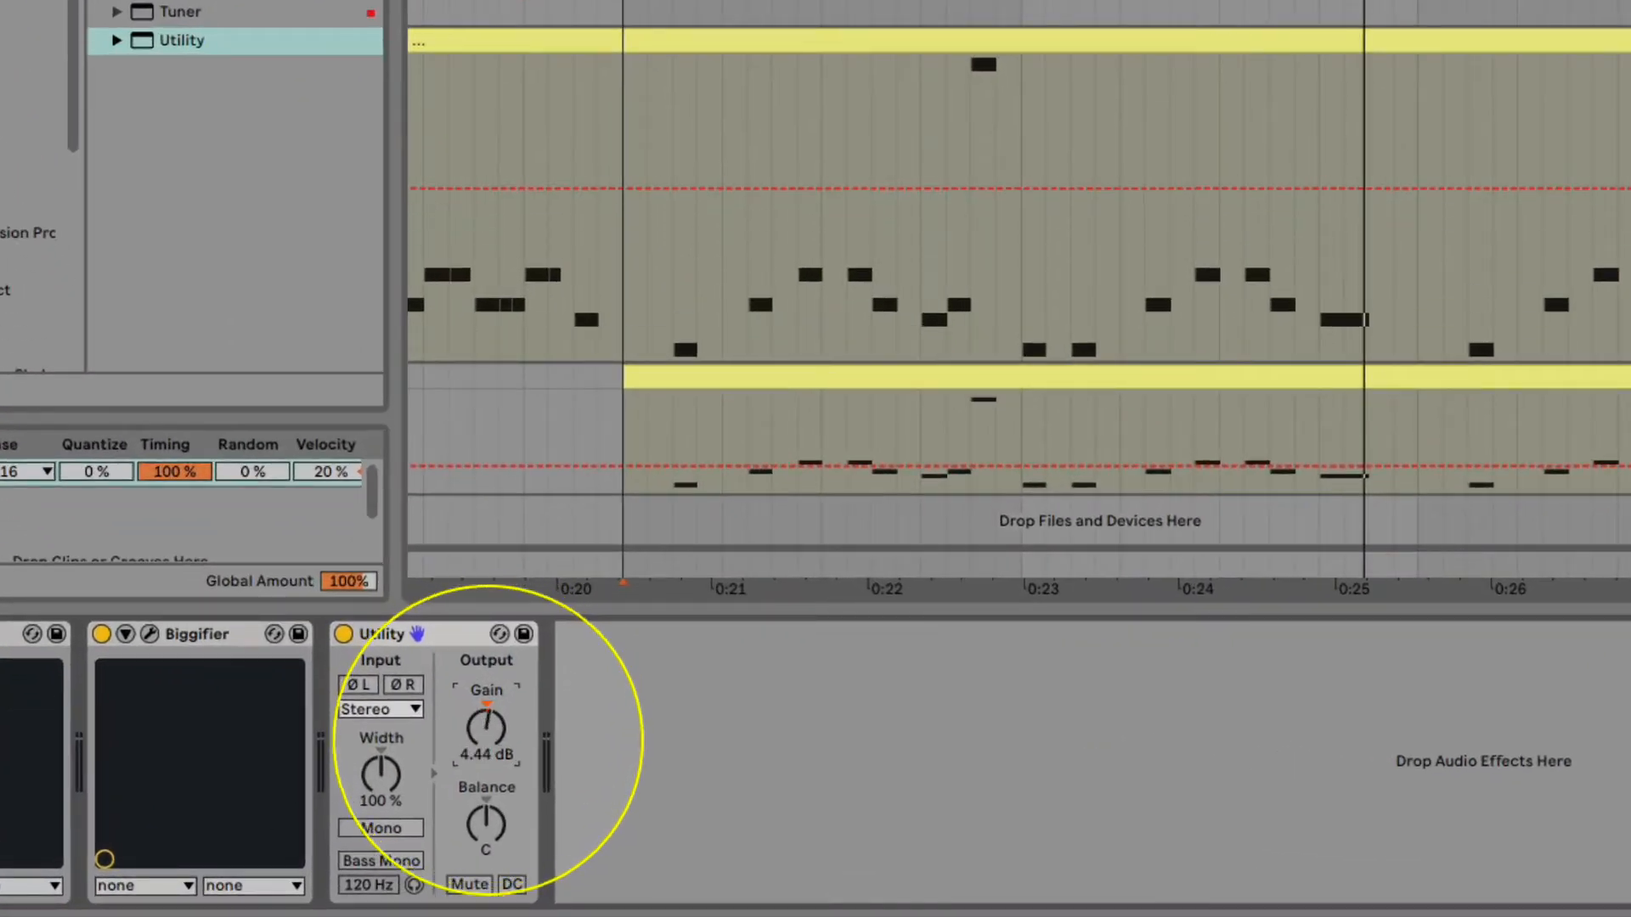
pyautogui.moveTo(488, 731); pyautogui.dragTo(499, 732)
# Step: Show the Utility's gain automation on 19 Massive and draw an up-and-down envelope from bar 9 to just past bar 10
pyautogui.rightClick(498, 732)
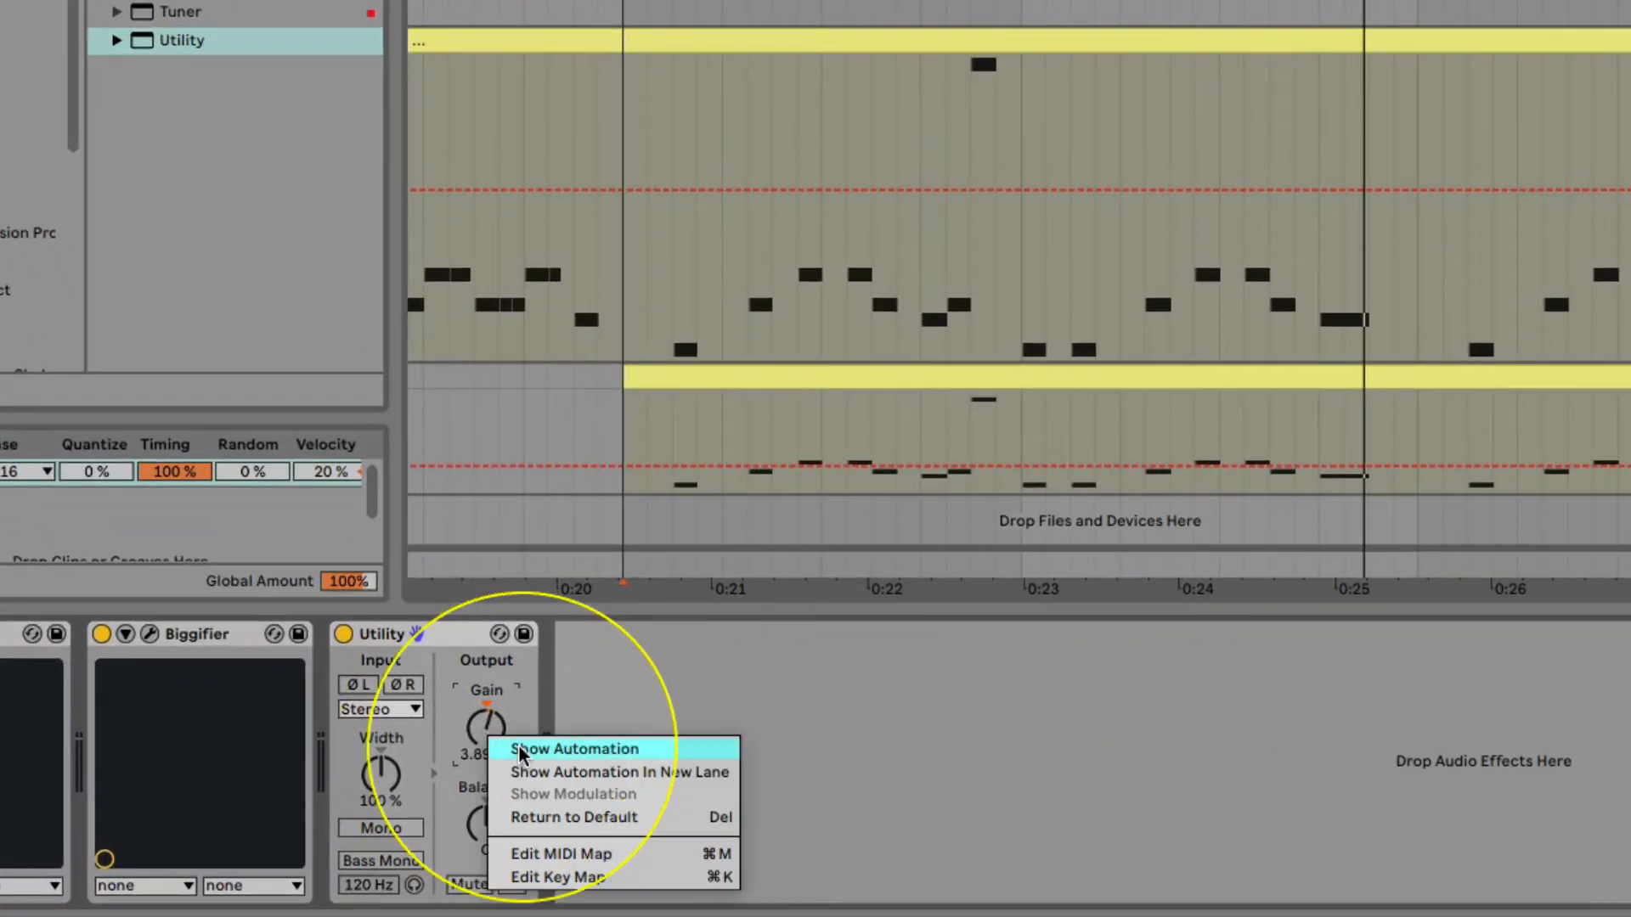
pyautogui.click(516, 751)
pyautogui.moveTo(628, 192); pyautogui.dragTo(747, 224)
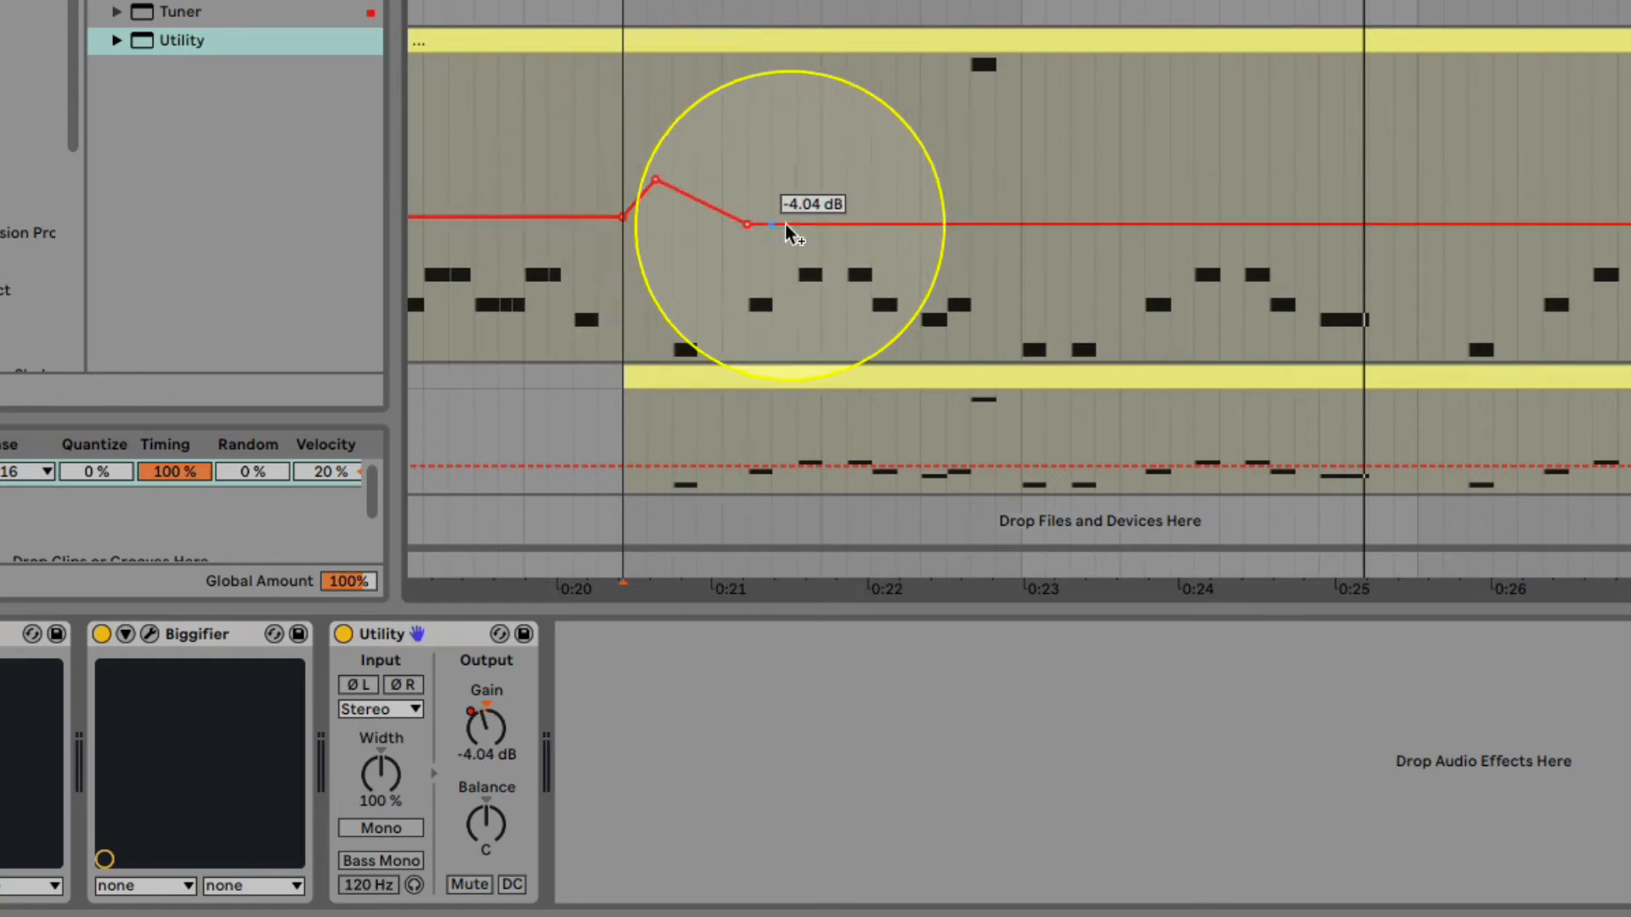
pyautogui.moveTo(871, 224); pyautogui.dragTo(920, 231)
pyautogui.moveTo(999, 229); pyautogui.dragTo(1120, 208)
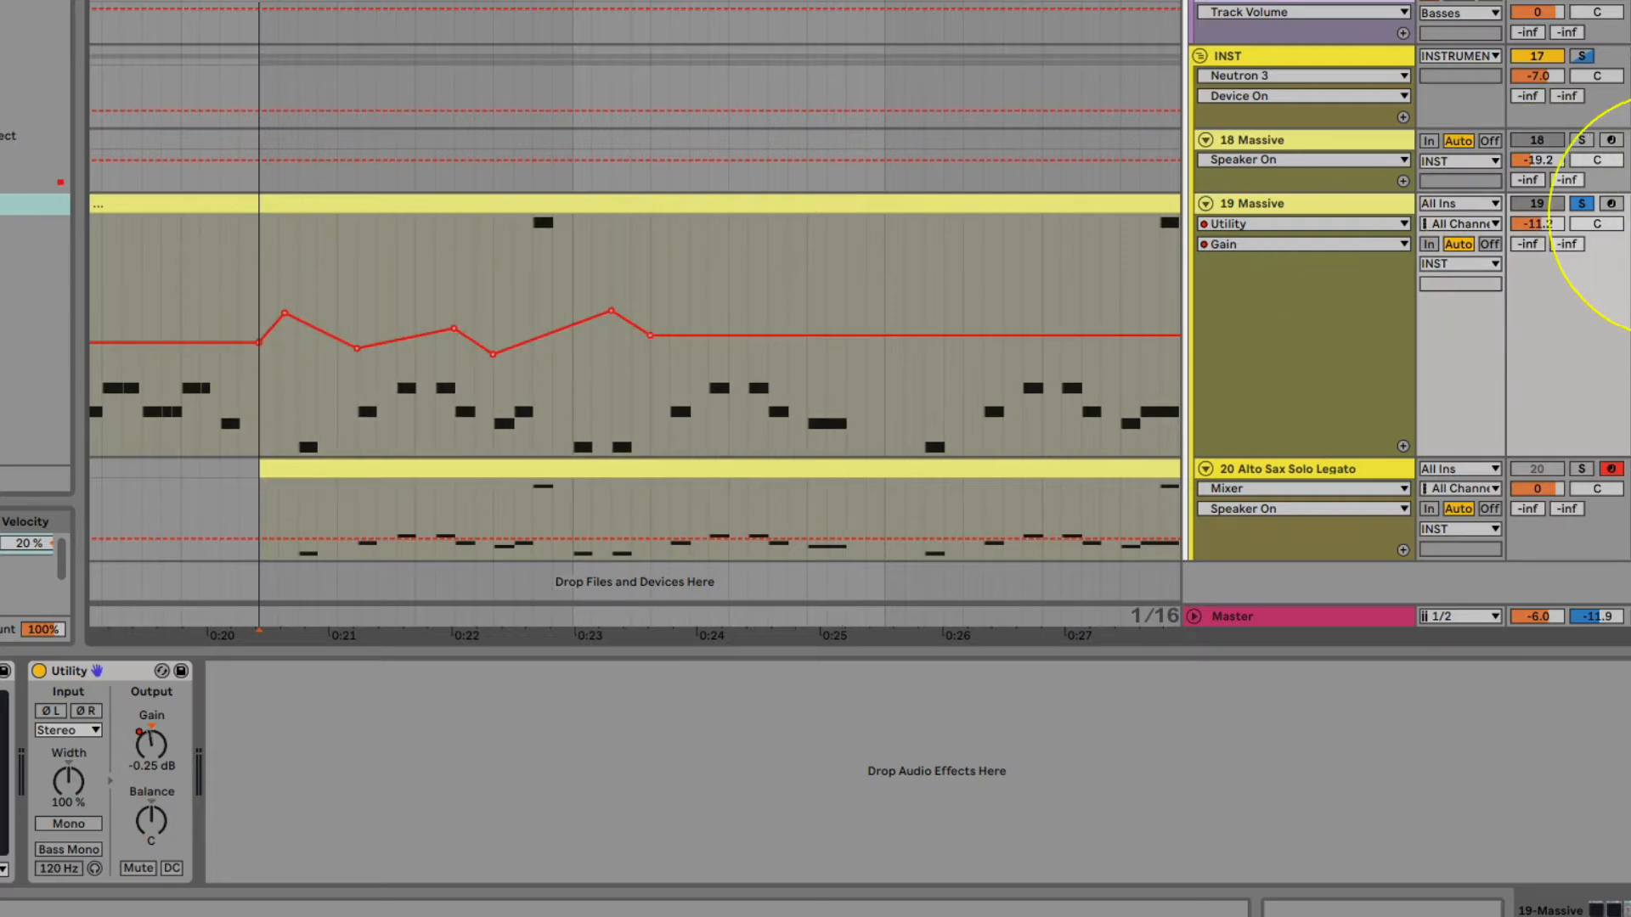
# Step: Play the part with the gain automation and lower the 19 Massive track volume to -20.0 dB
pyautogui.press('space')
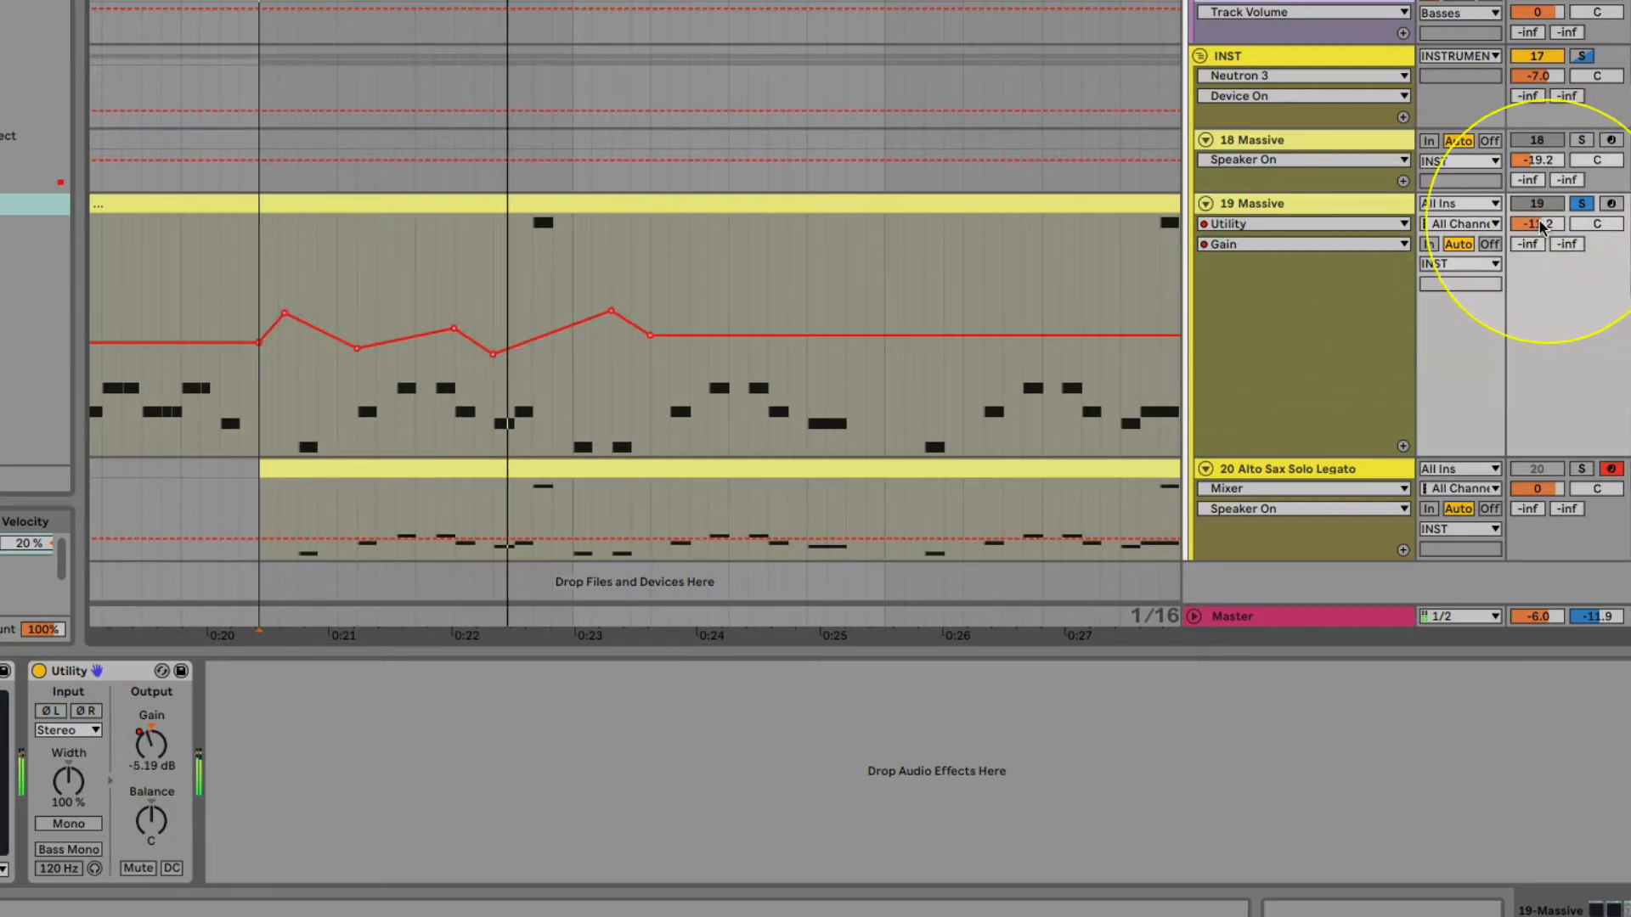
pyautogui.moveTo(1540, 225)
pyautogui.mouseDown()
pyautogui.moveTo(1539, 246)
pyautogui.moveTo(1548, 226)
pyautogui.mouseUp()
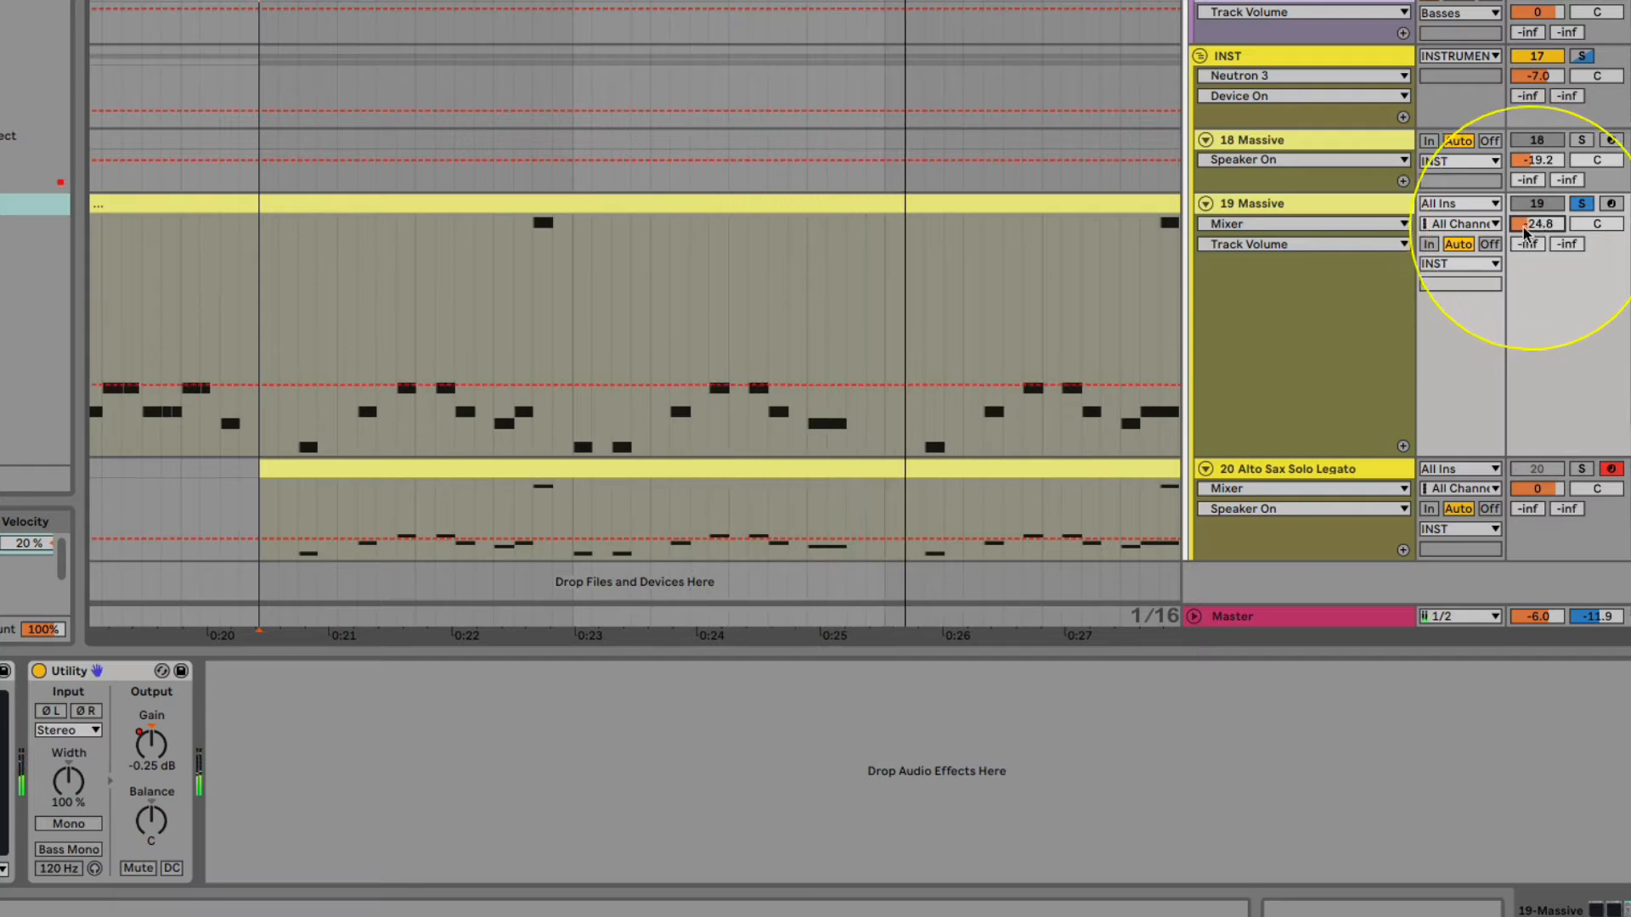
pyautogui.rightClick(156, 753)
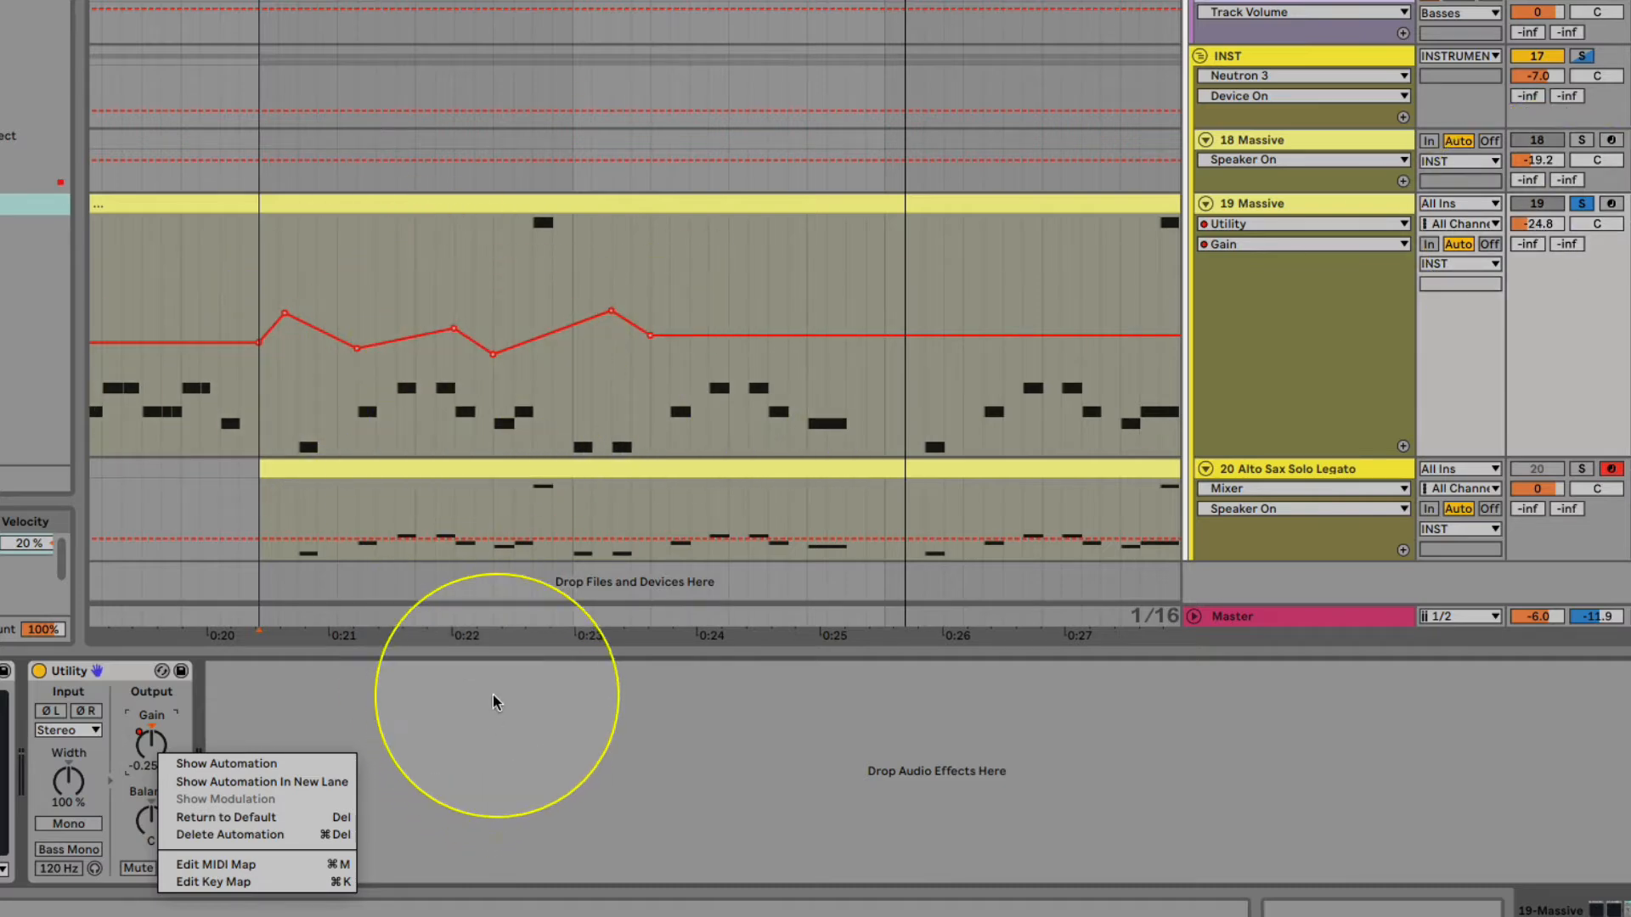
pyautogui.click(515, 673)
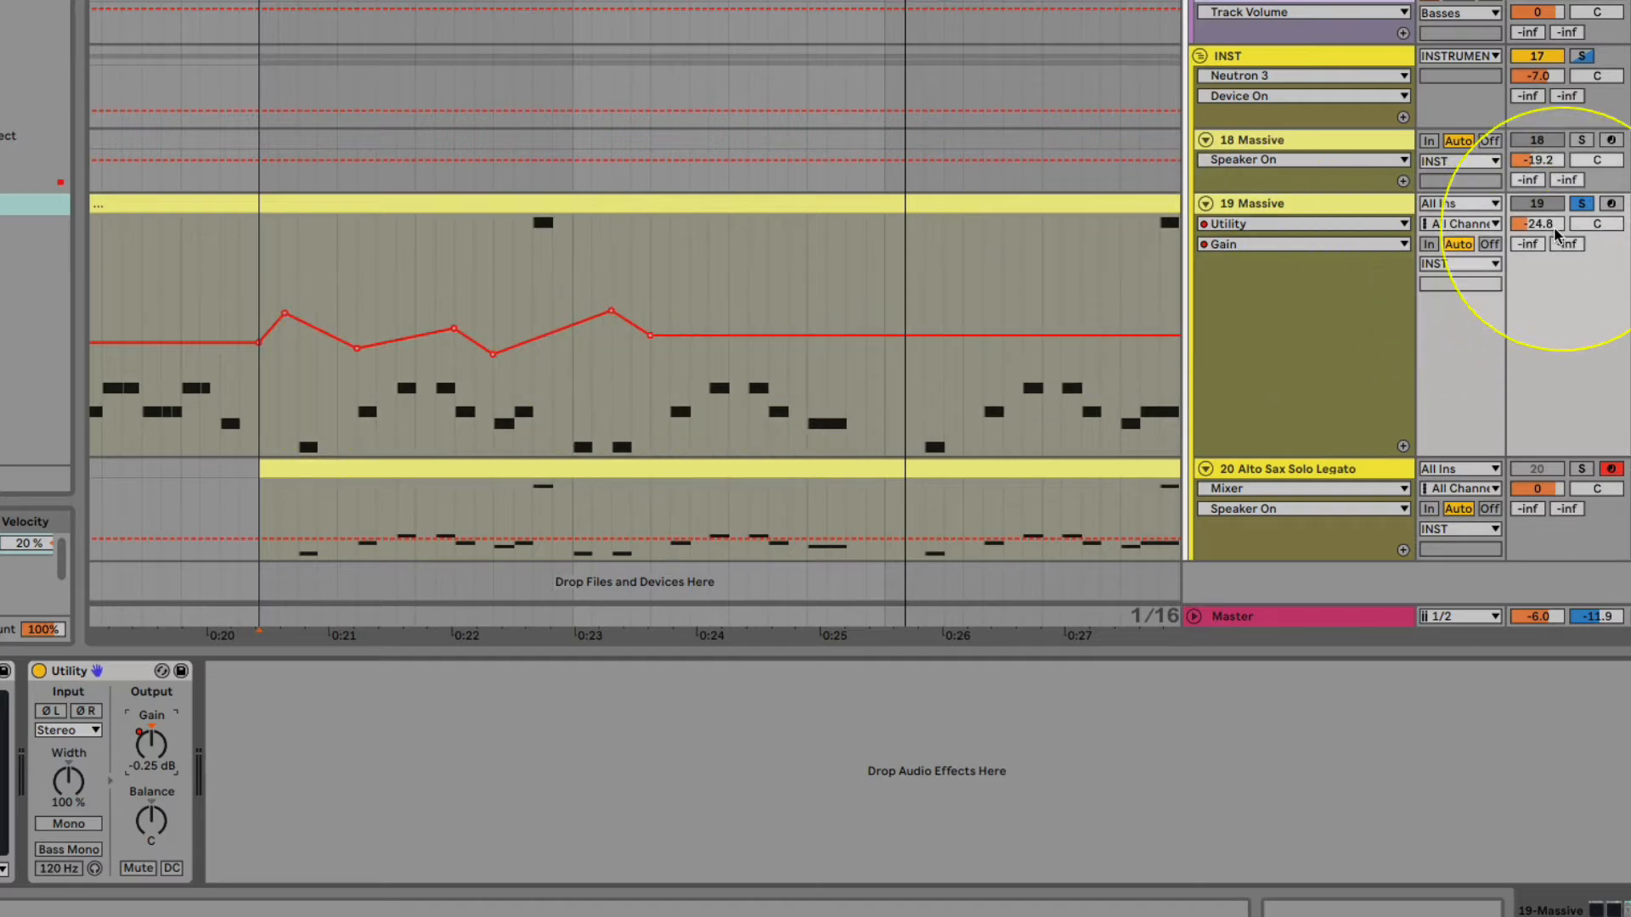
pyautogui.moveTo(1555, 223)
pyautogui.mouseDown()
pyautogui.moveTo(1529, 222)
pyautogui.moveTo(1544, 223)
pyautogui.mouseUp()
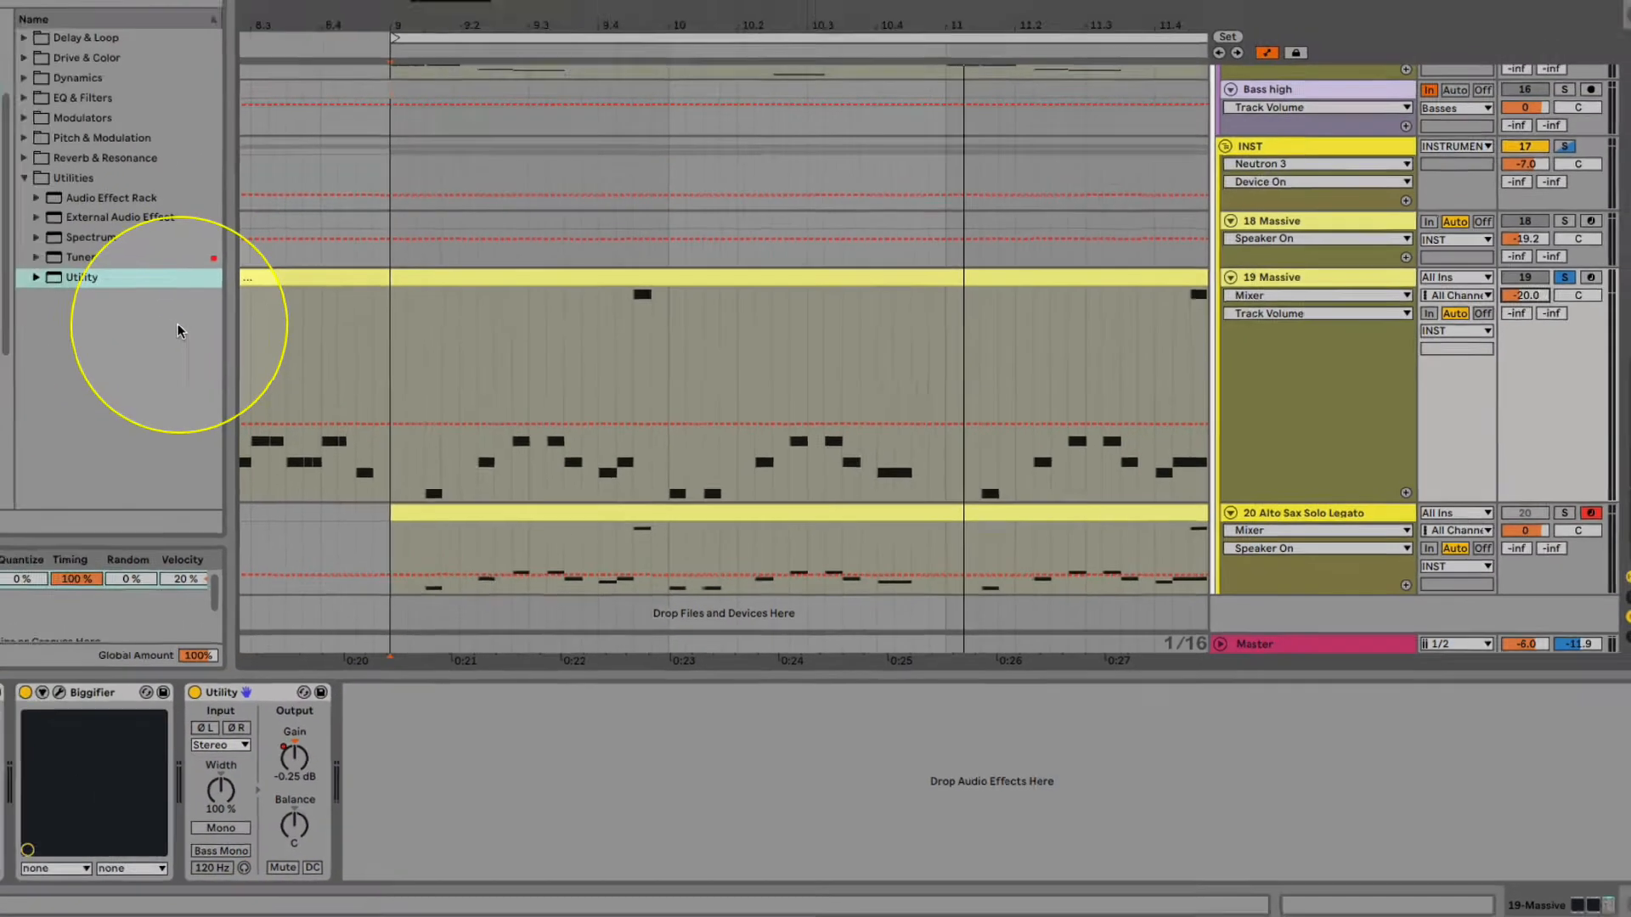
# Step: Add the Z_EQ Eight device from the Effects collection after the Utility on 19 Massive
pyautogui.scroll(3, 63, 114)
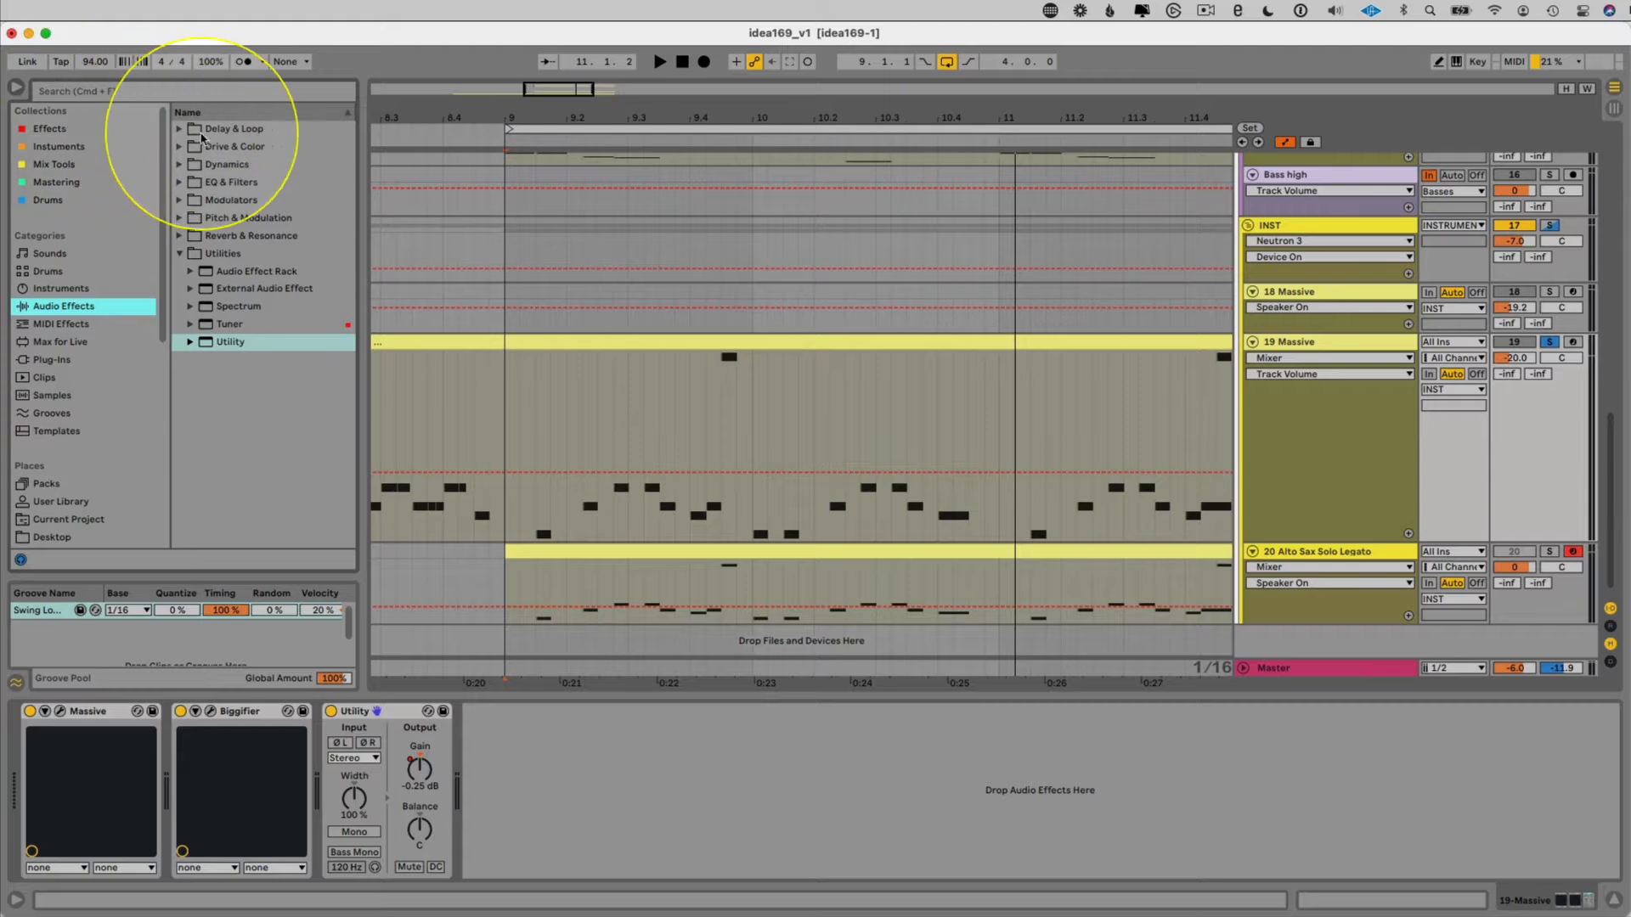
pyautogui.click(50, 128)
pyautogui.moveTo(235, 163); pyautogui.dragTo(616, 769)
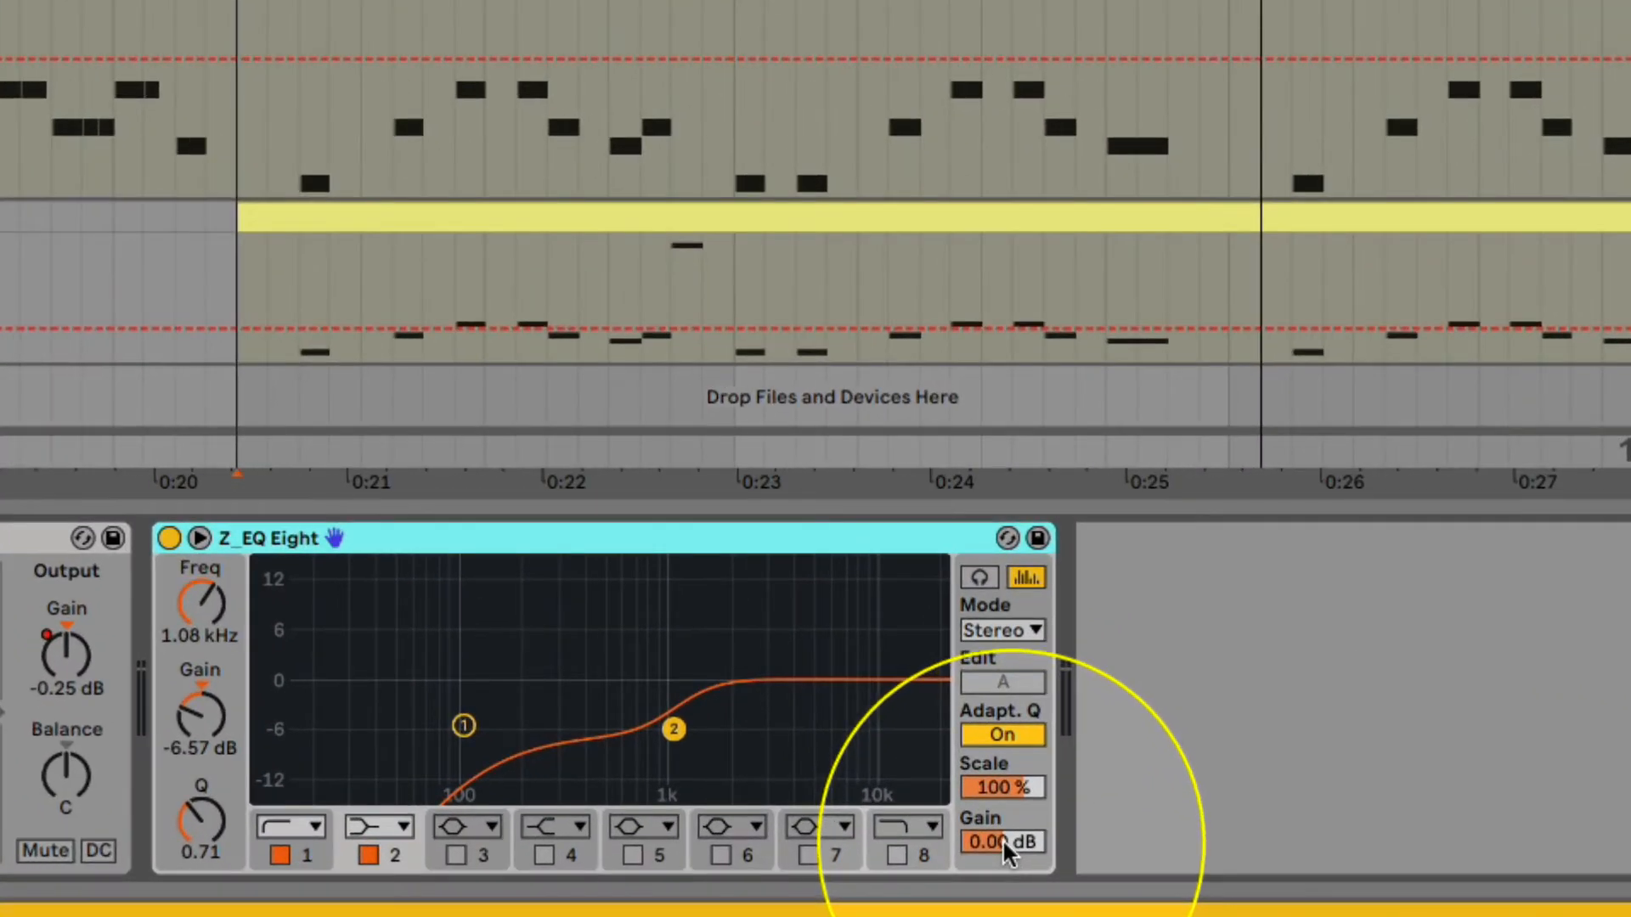
pyautogui.rightClick(886, 863)
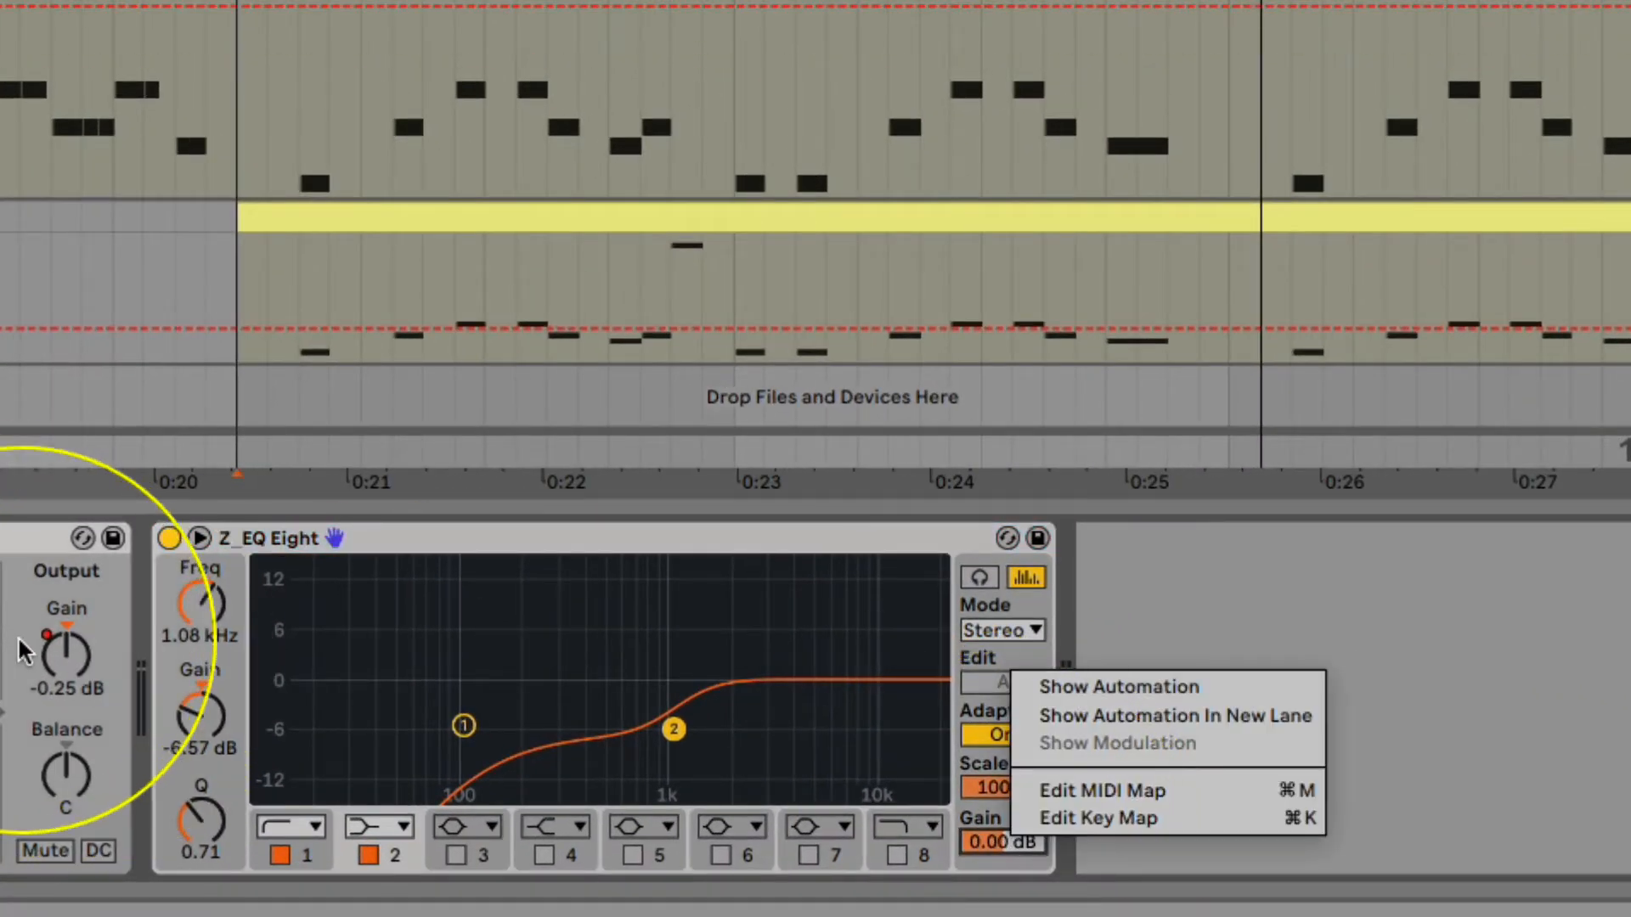
pyautogui.press('Escape')
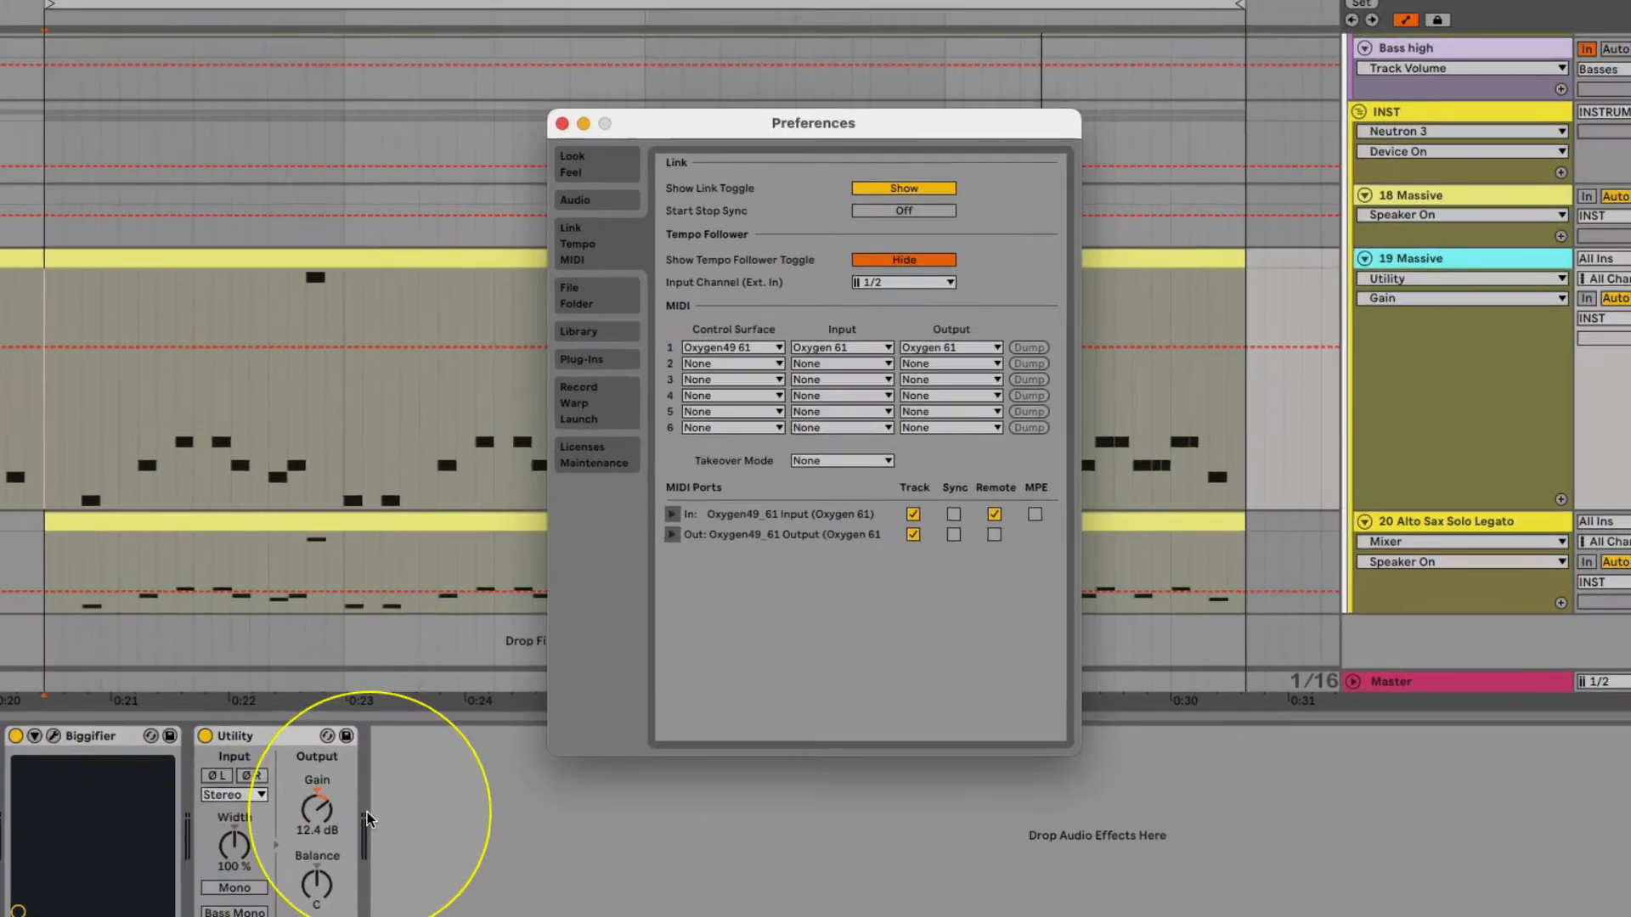
# Step: Examine the MIDI controller settings in the Link, Tempo and MIDI preferences and close the preferences
pyautogui.press('super+comma')
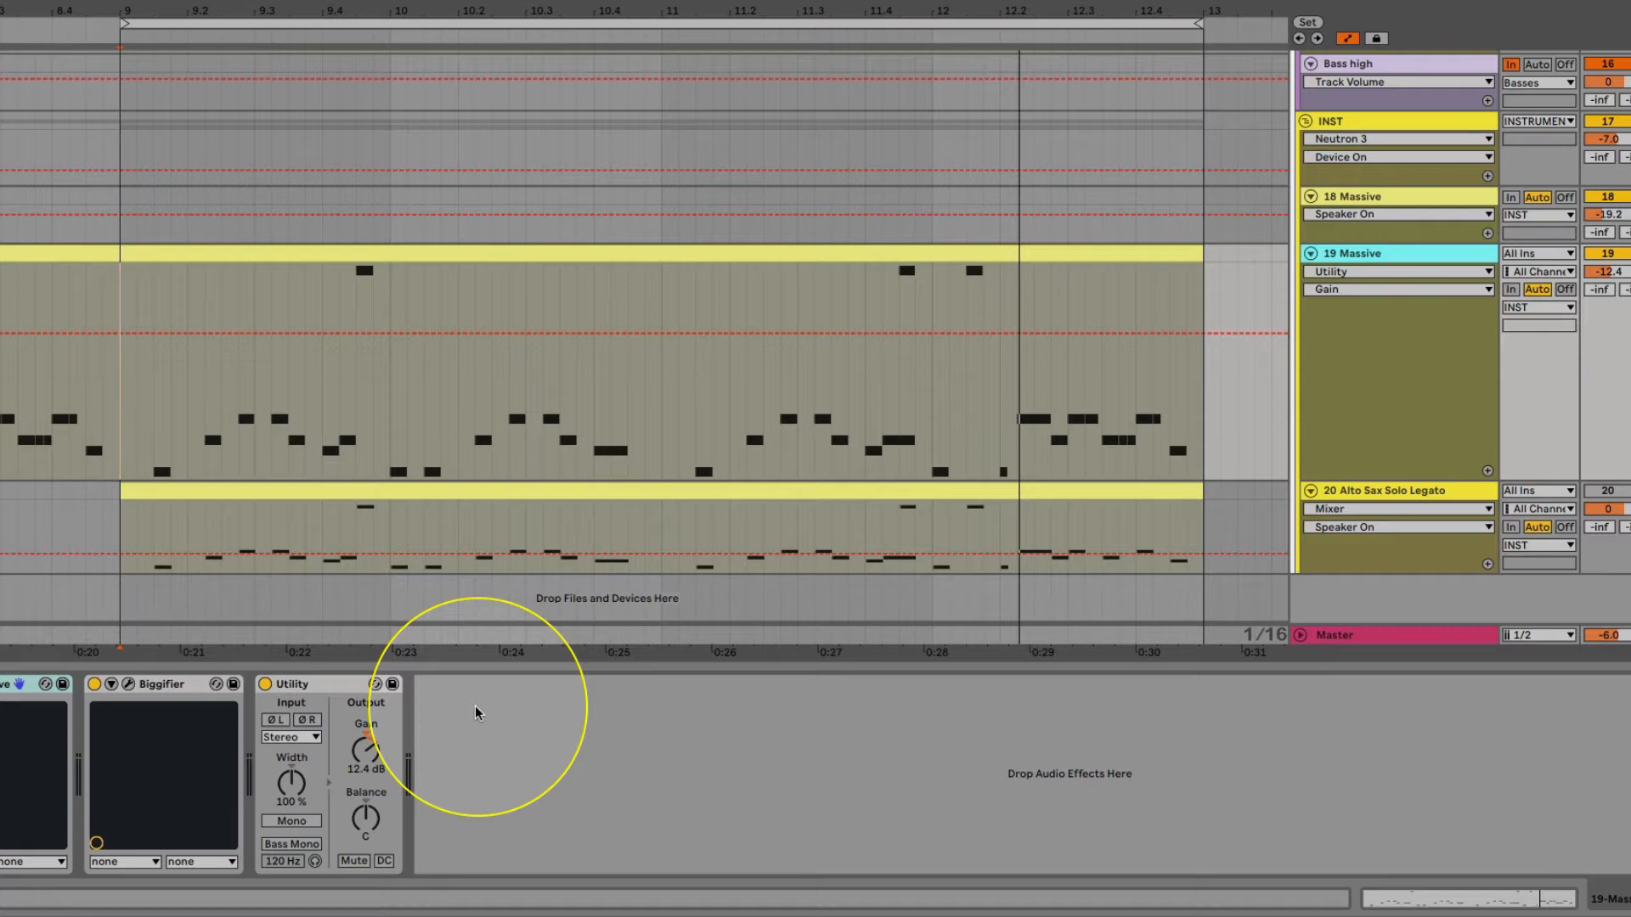
pyautogui.press('super+comma')
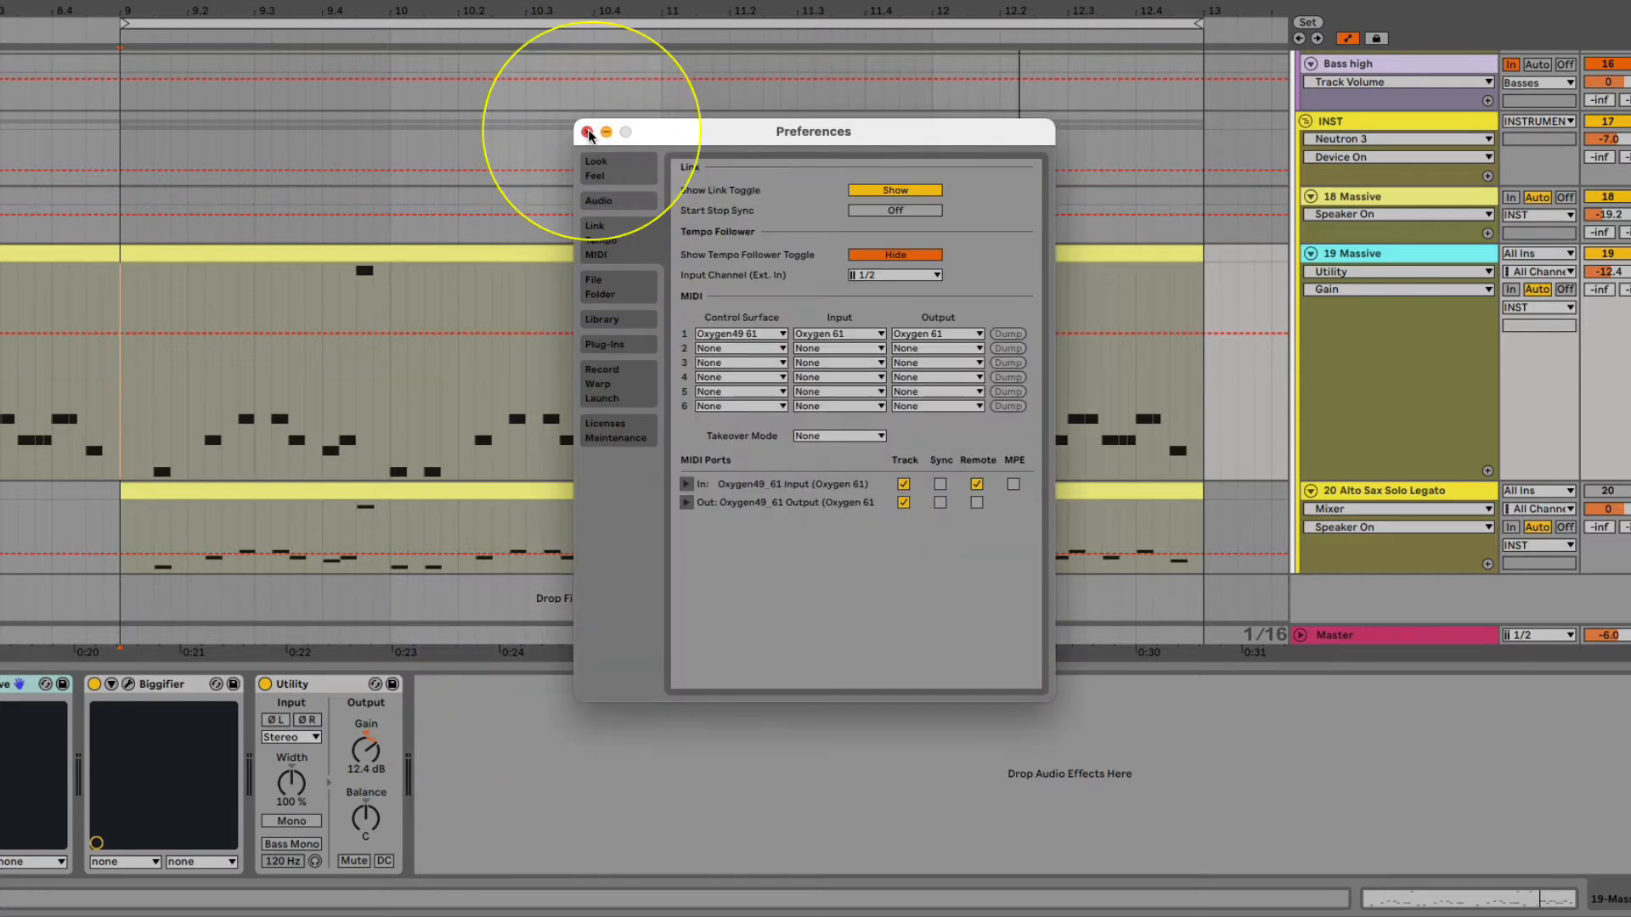
pyautogui.press('super+comma')
# Step: Enter MIDI mapping for the Utility on 19 Massive and map its output gain to the hardware knob sending 1/78
pyautogui.click(669, 709)
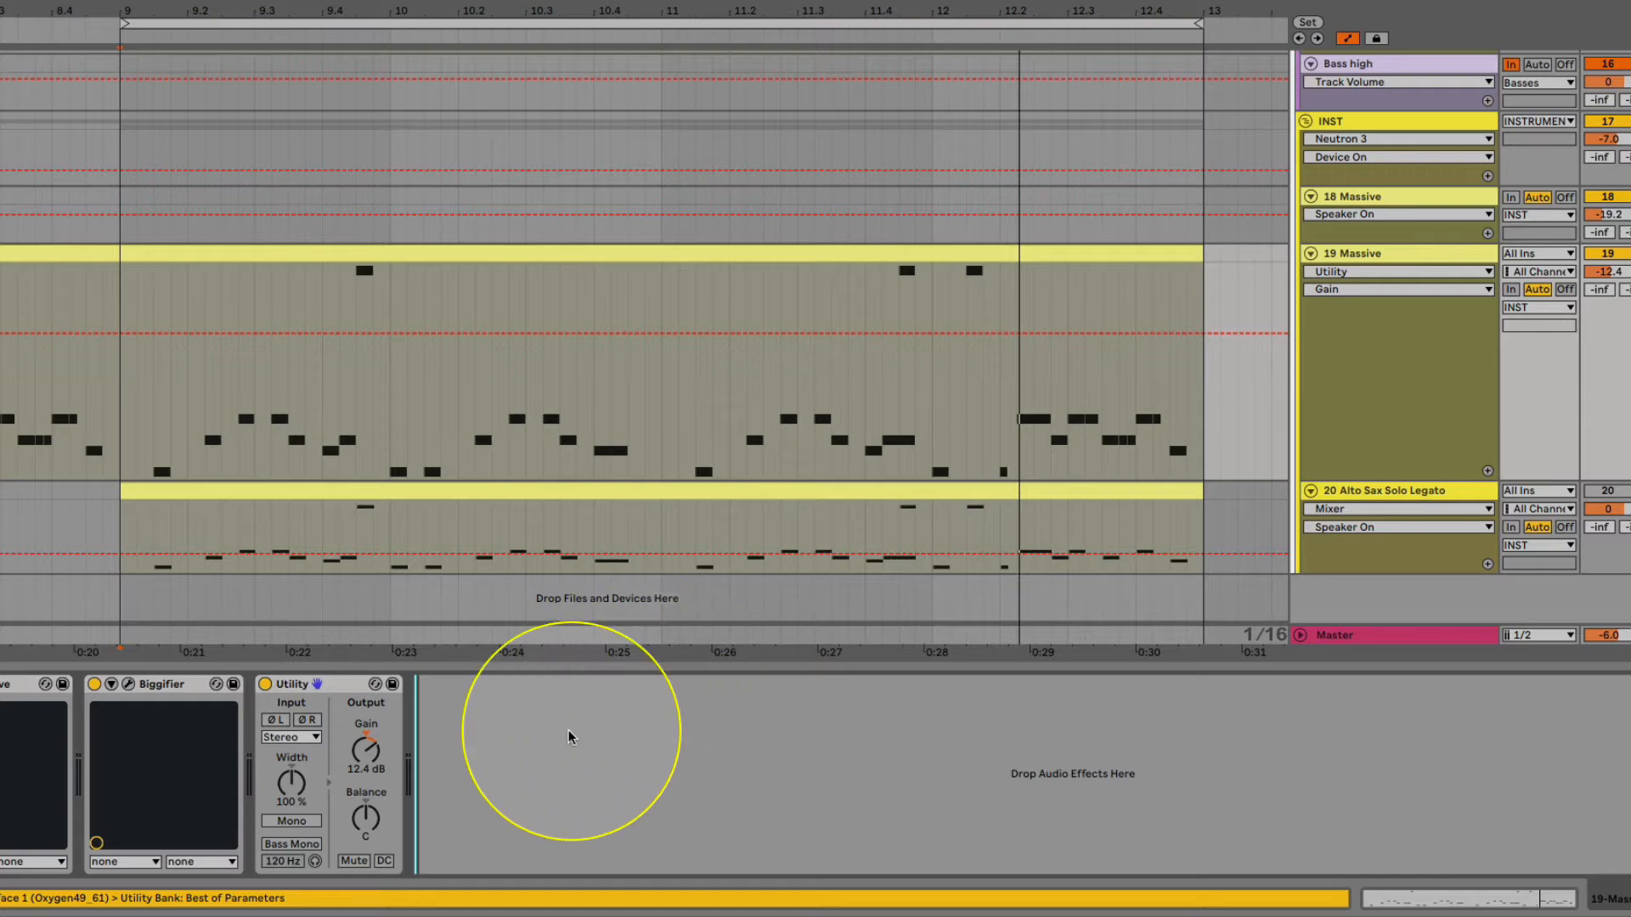
pyautogui.rightClick(366, 749)
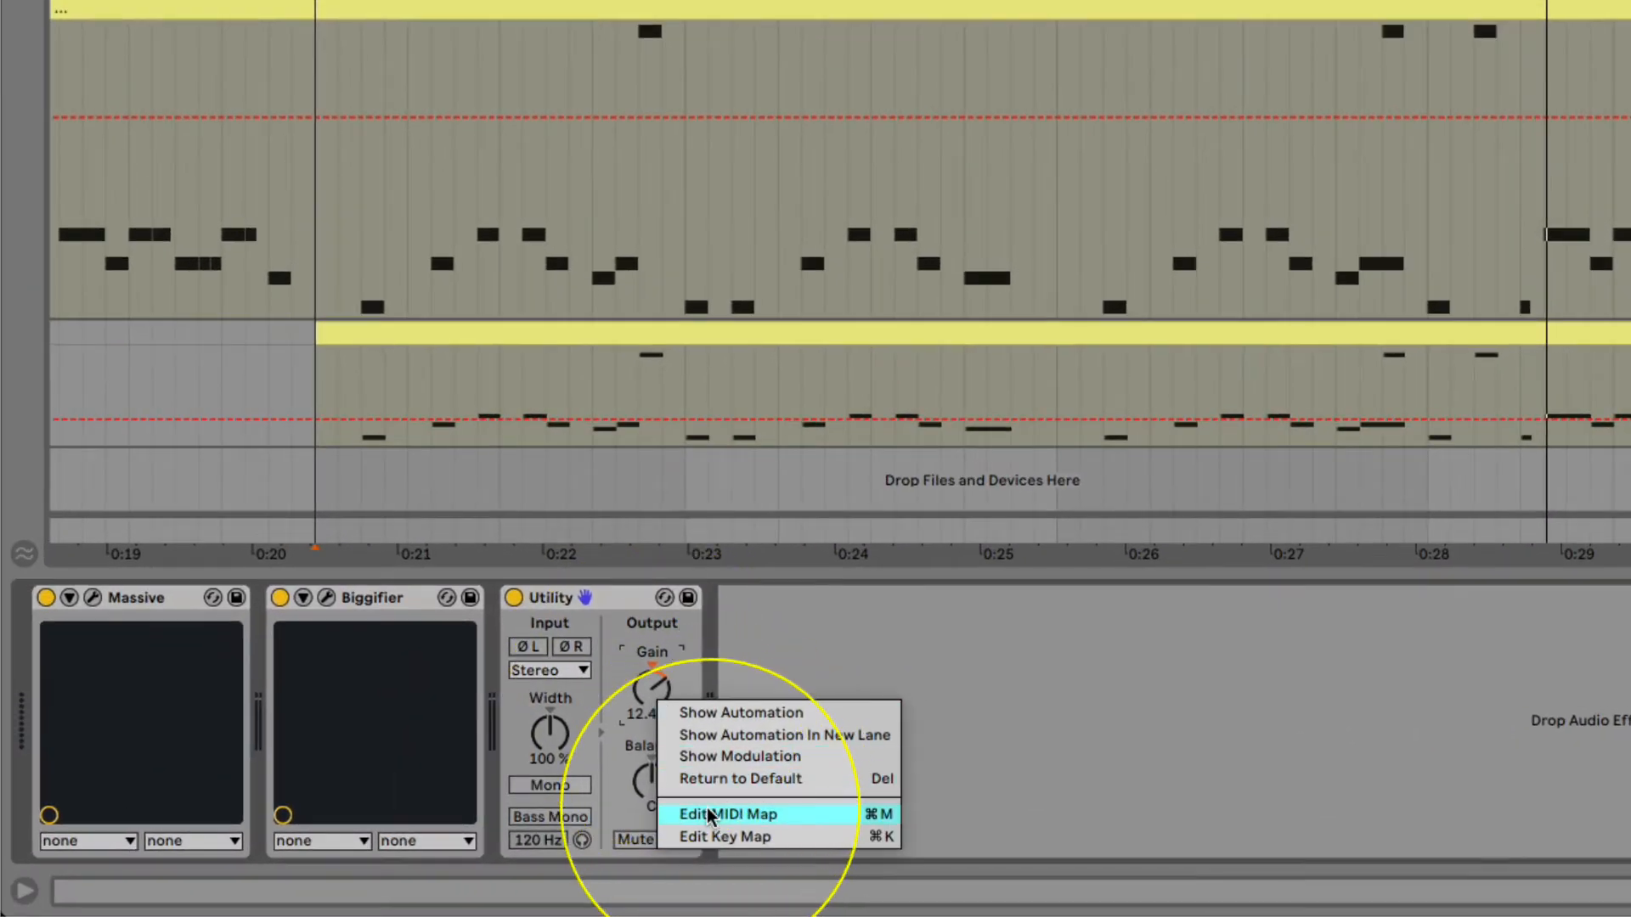
pyautogui.click(710, 814)
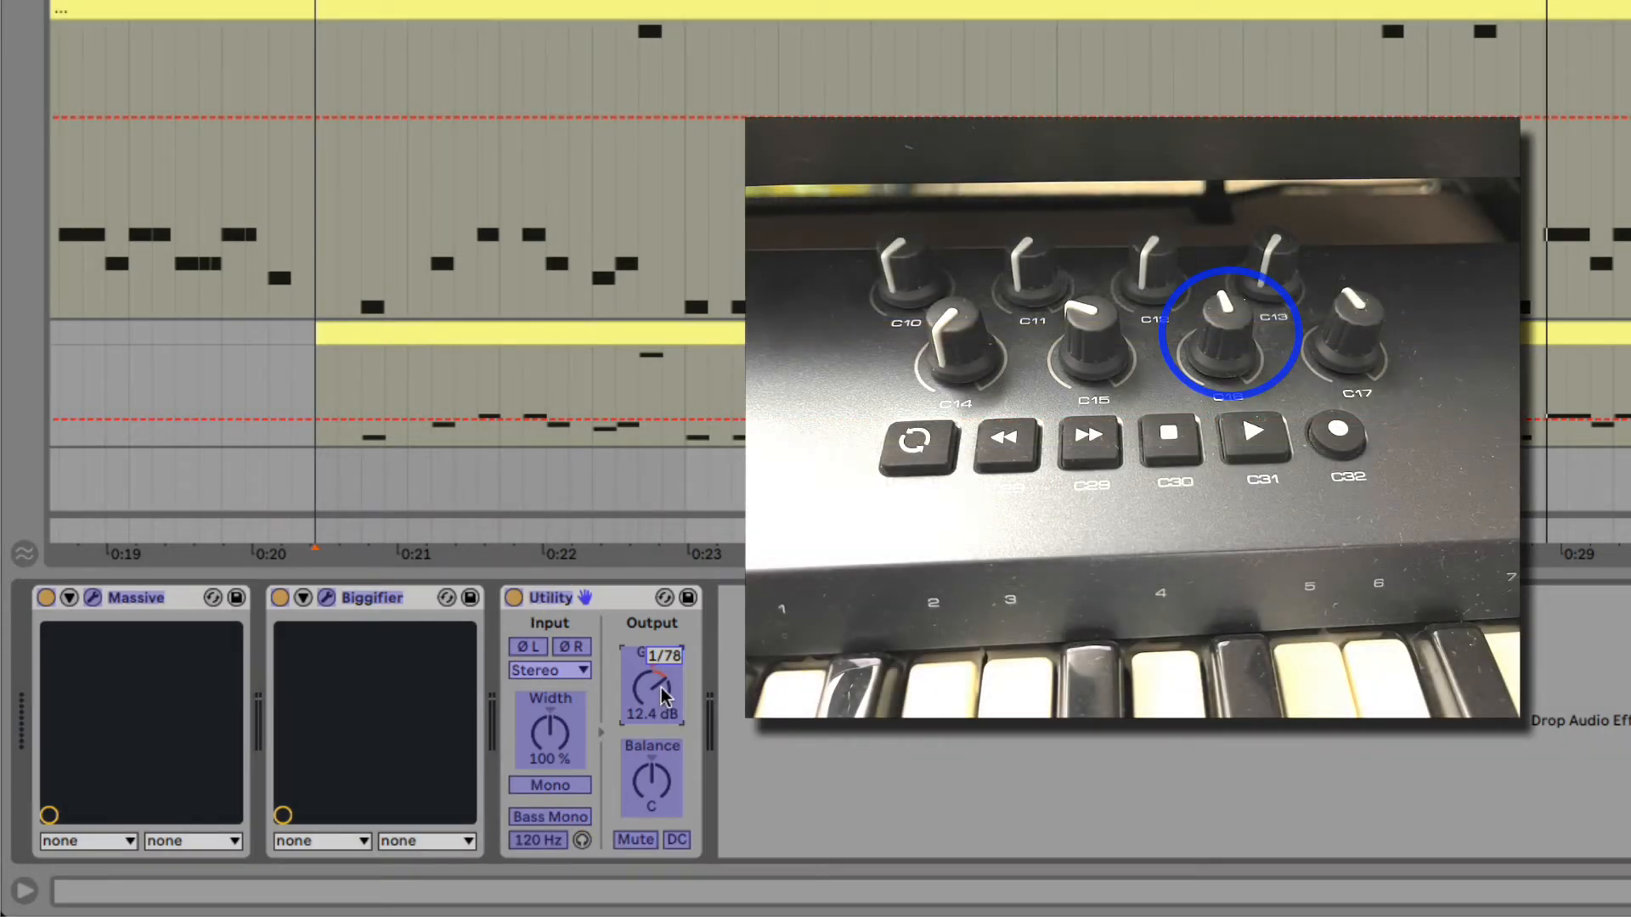
# Step: Leave MIDI mapping and play the part from bar 9 while turning the mapped knob to vary the Utility gain
pyautogui.rightClick(662, 697)
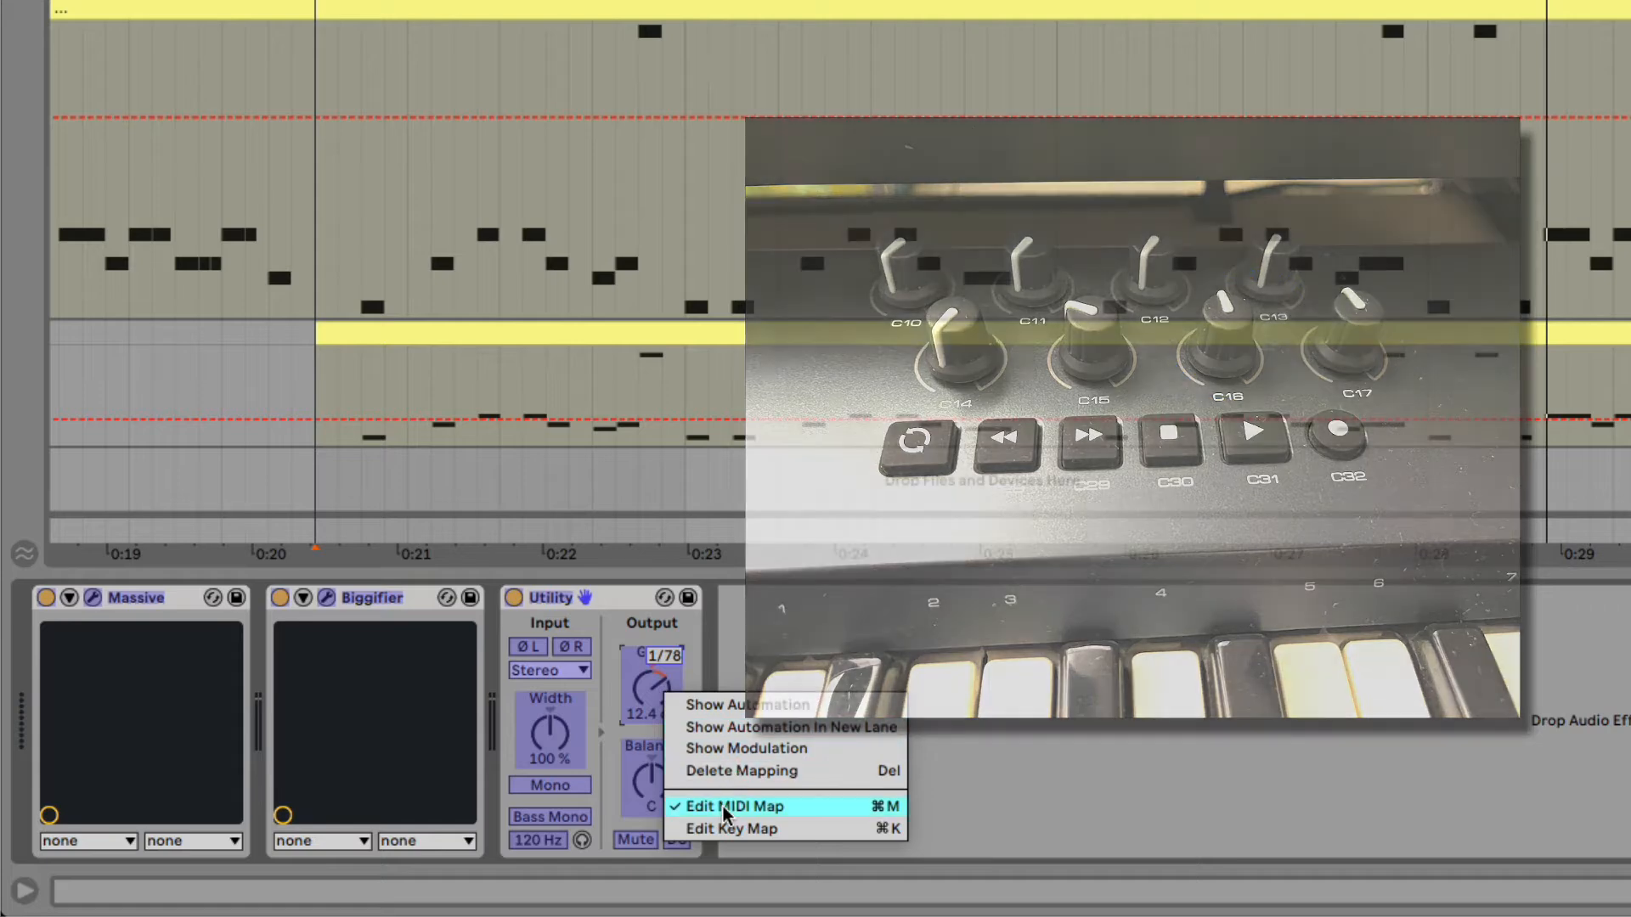
pyautogui.click(724, 809)
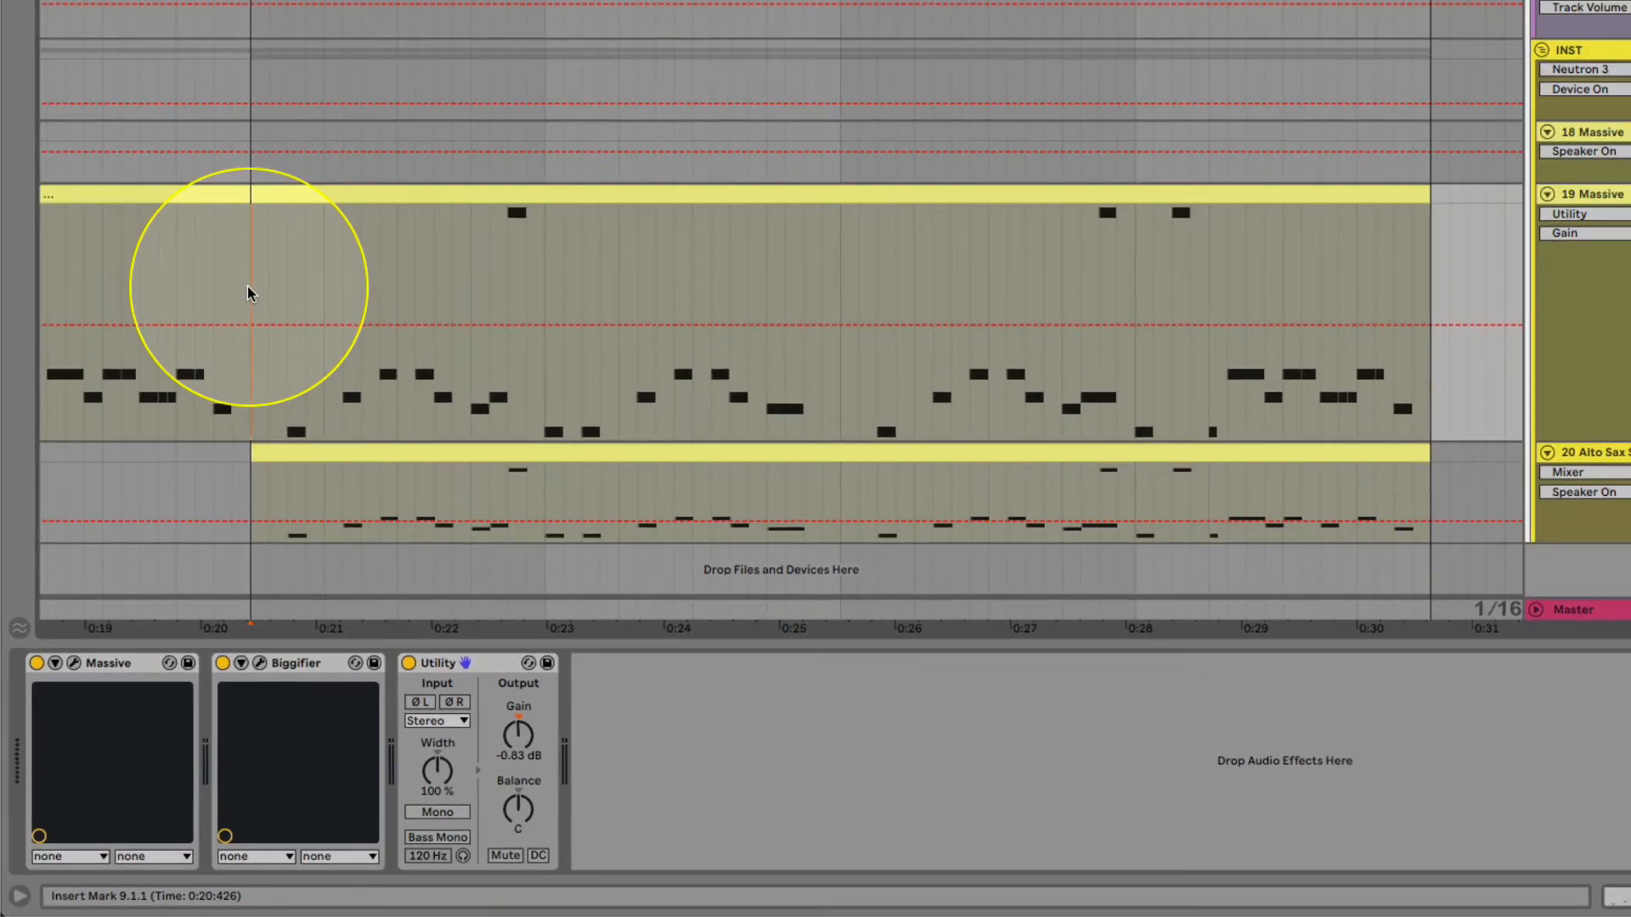
pyautogui.press('space')
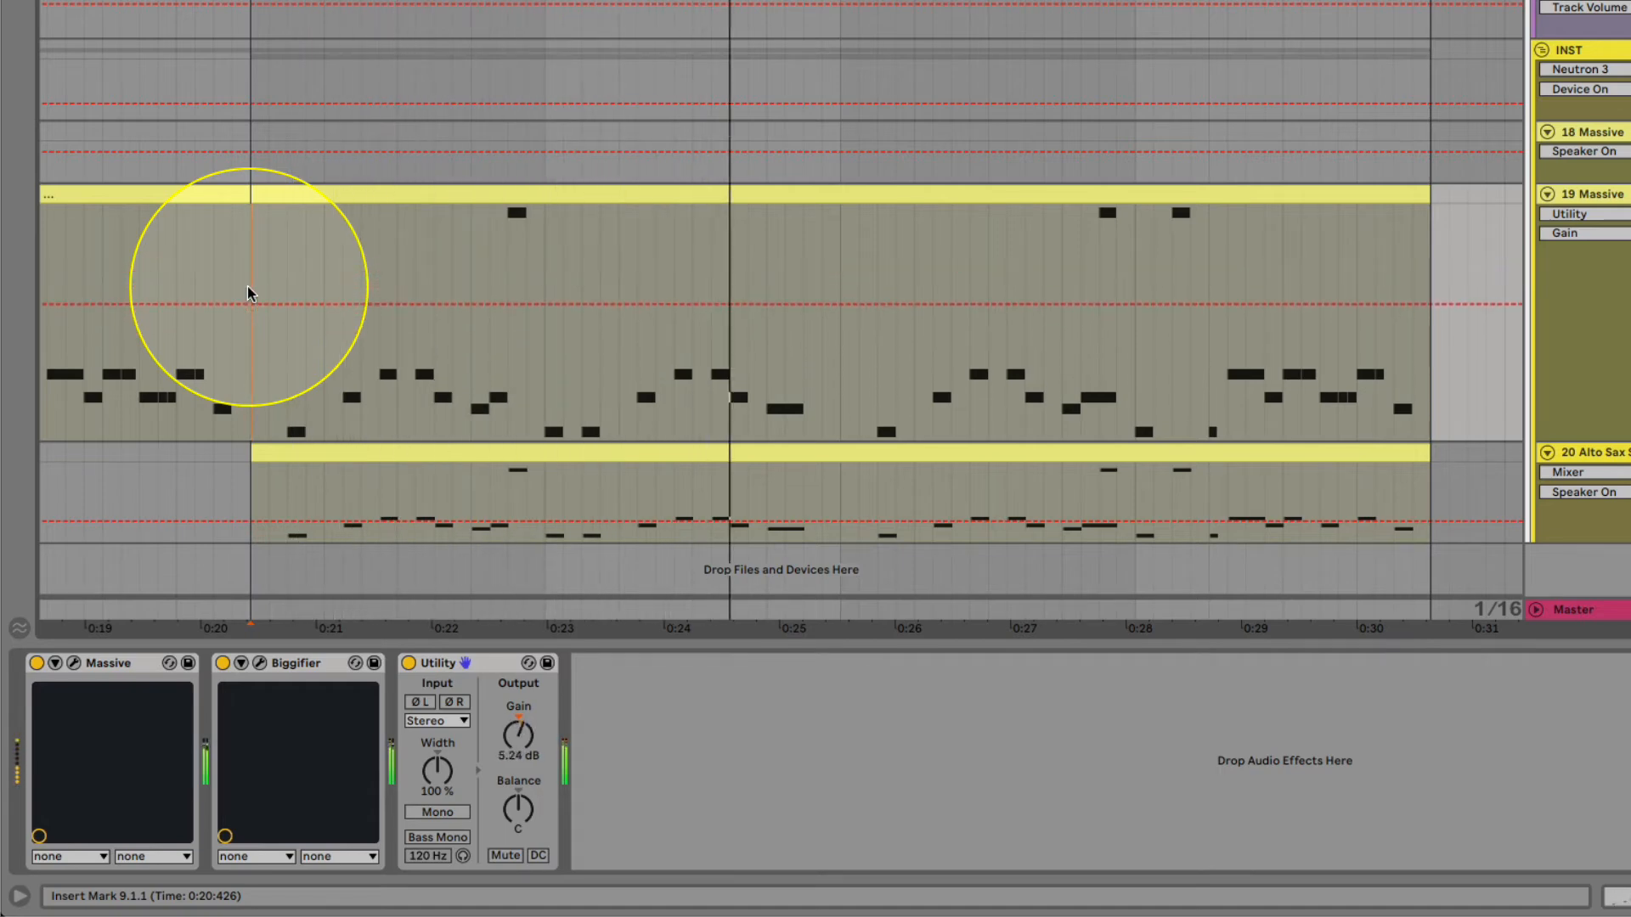
pyautogui.press('space')
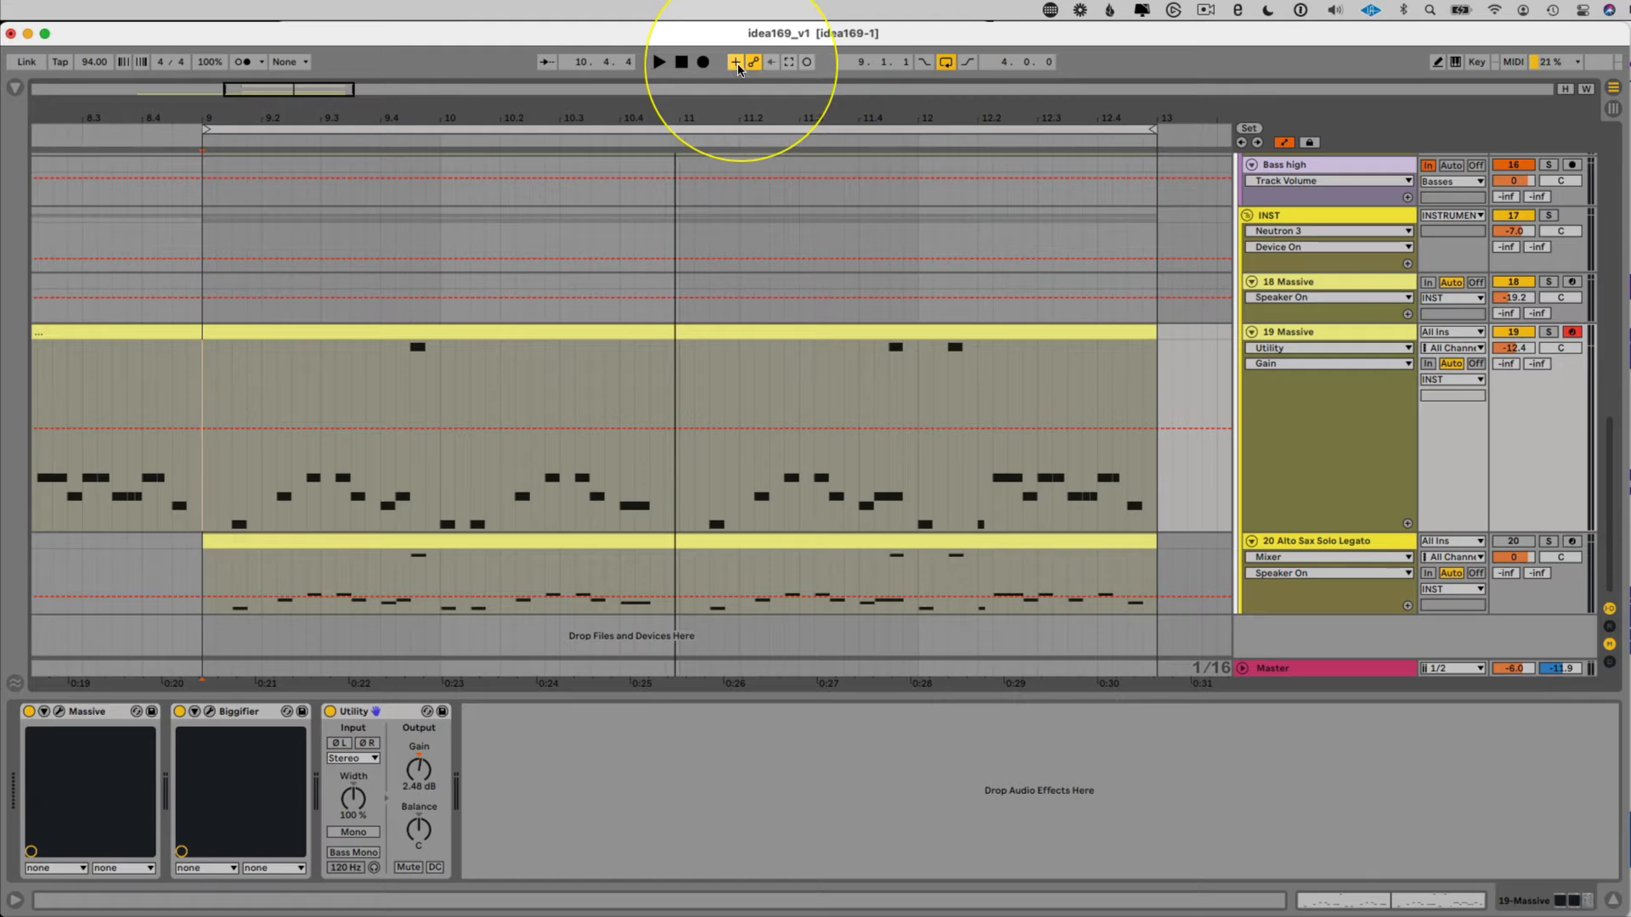
# Step: Show the Info View and record Utility gain automation on 19 Massive from bar 9 to about bar 11 with the mapped knob
pyautogui.click(15, 900)
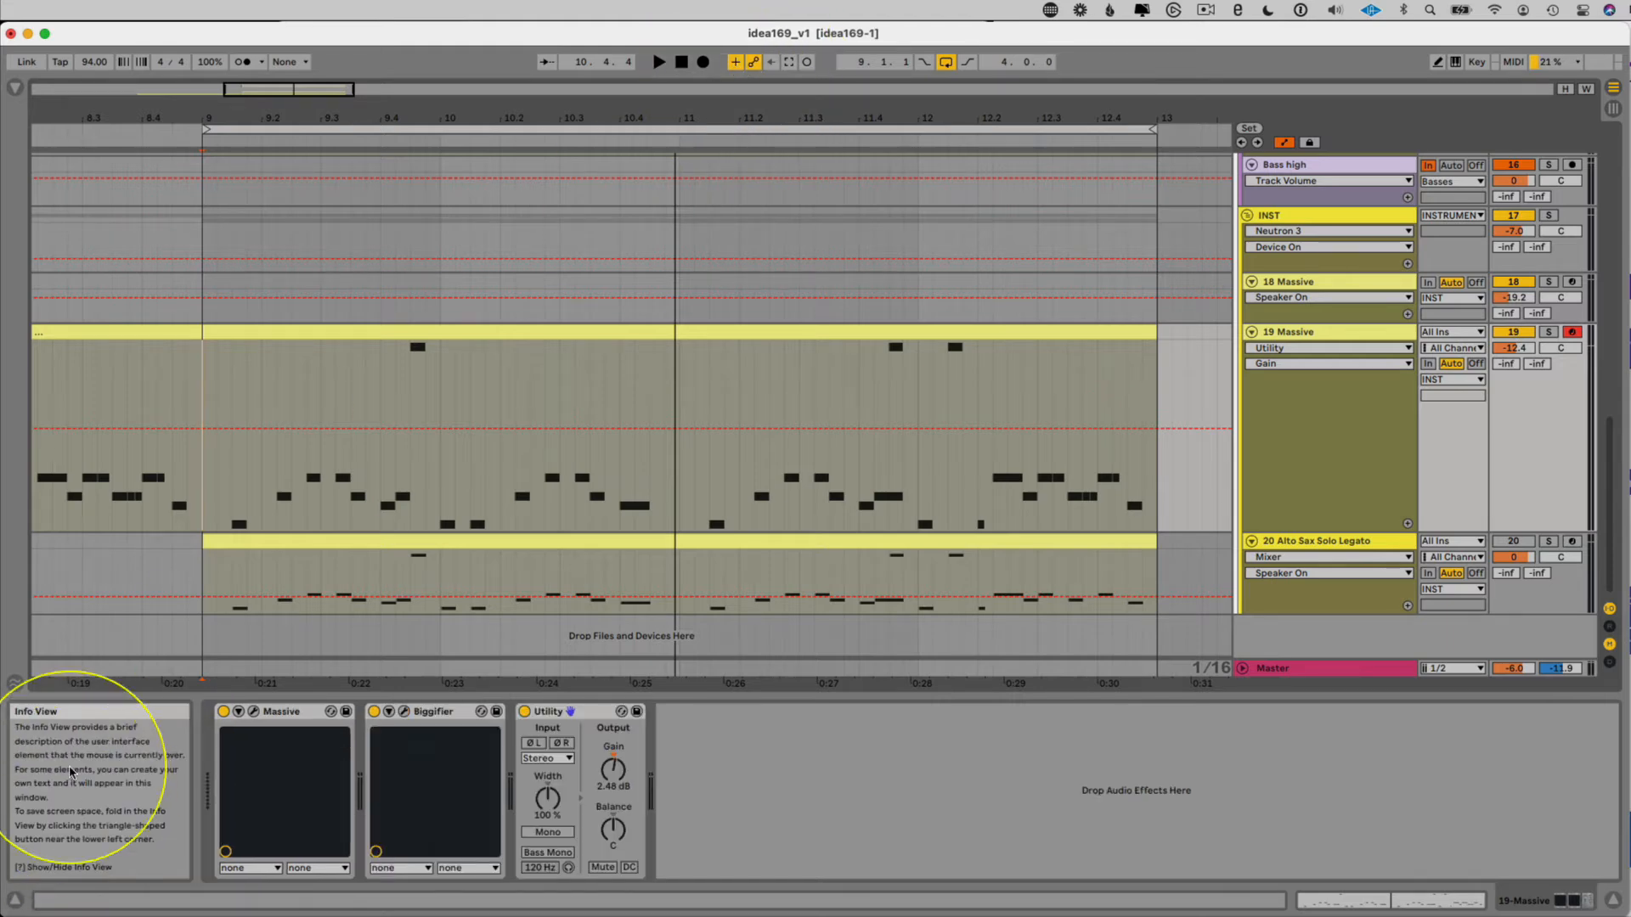
pyautogui.click(703, 62)
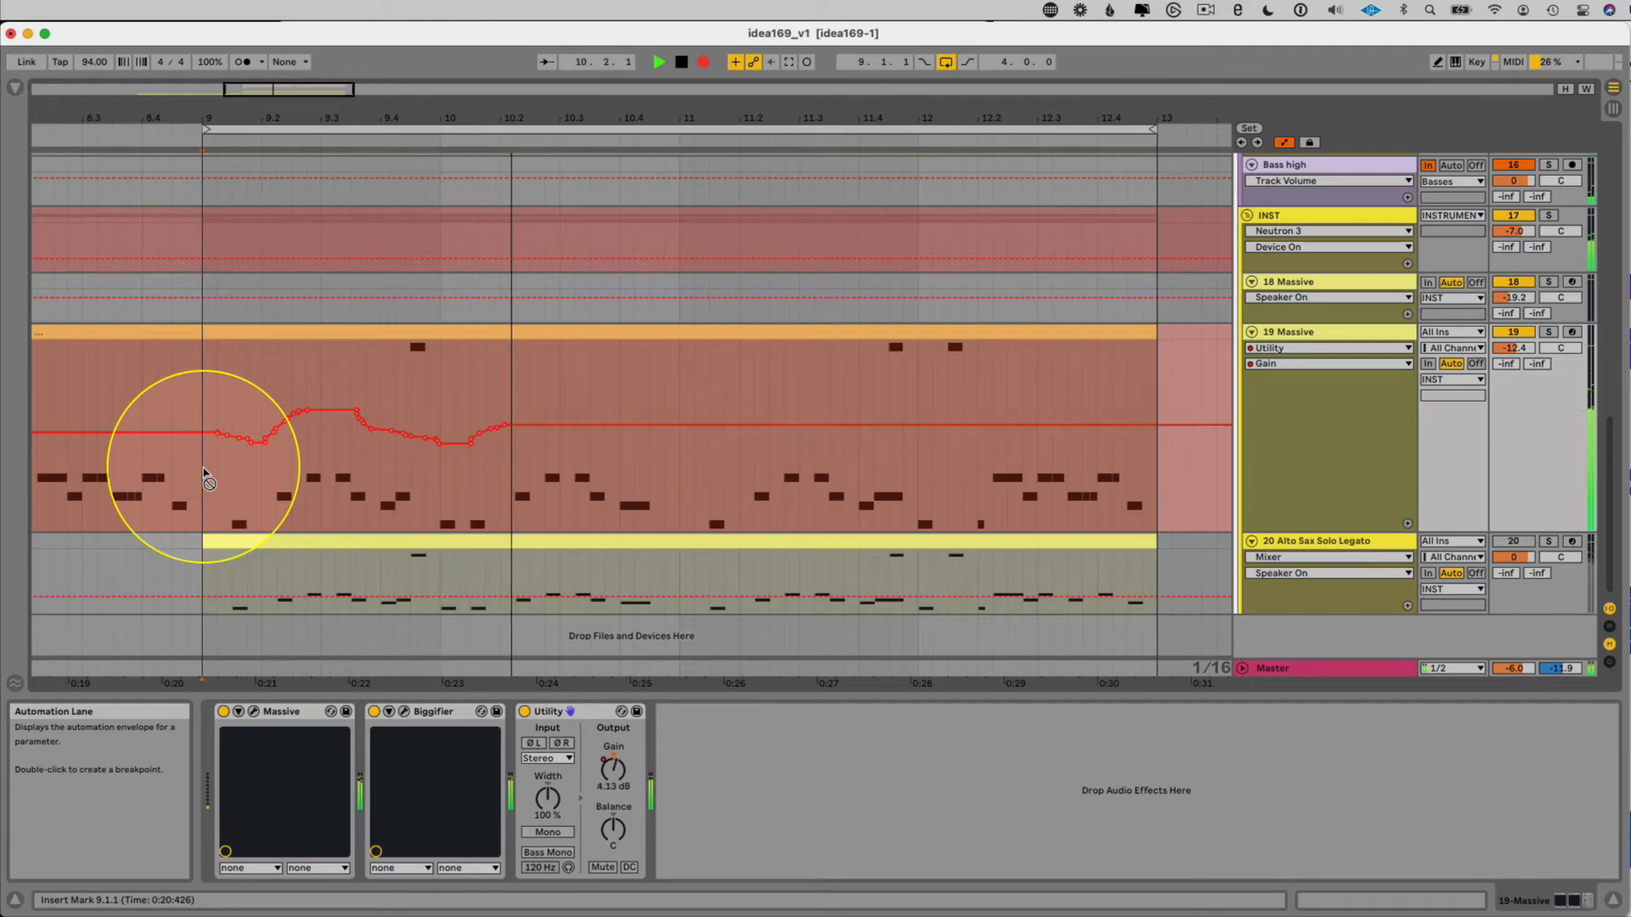
pyautogui.press('space')
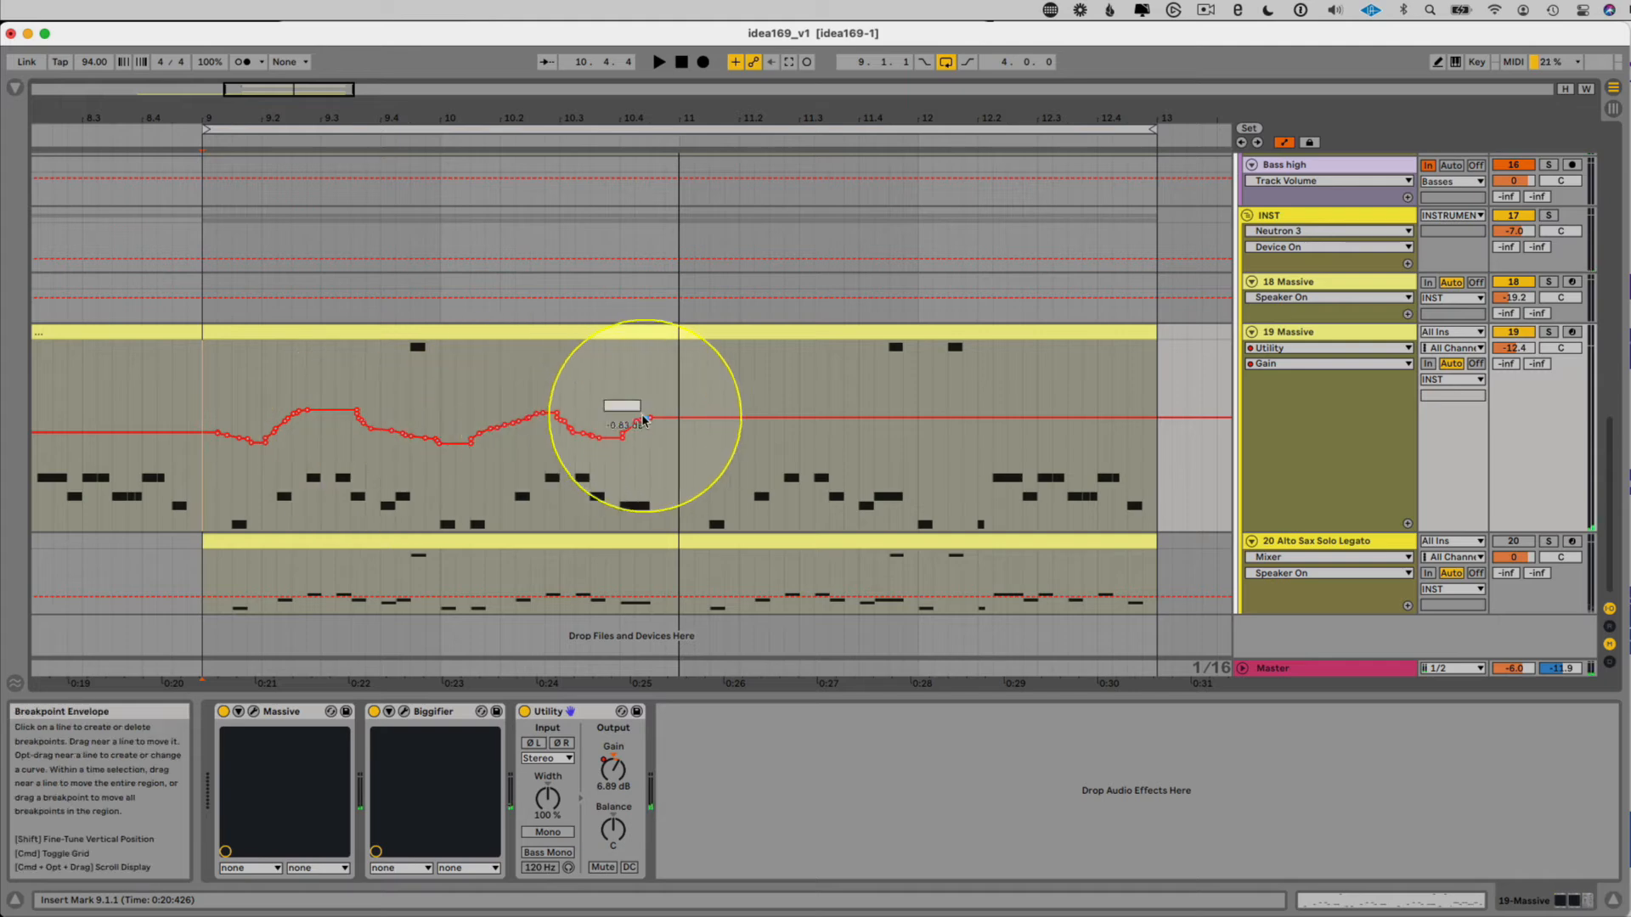
# Step: Examine the breakpoints of the recorded gain curve on 19 Massive and play the automated part from bar 9
pyautogui.moveTo(643, 425)
pyautogui.moveTo(615, 453)
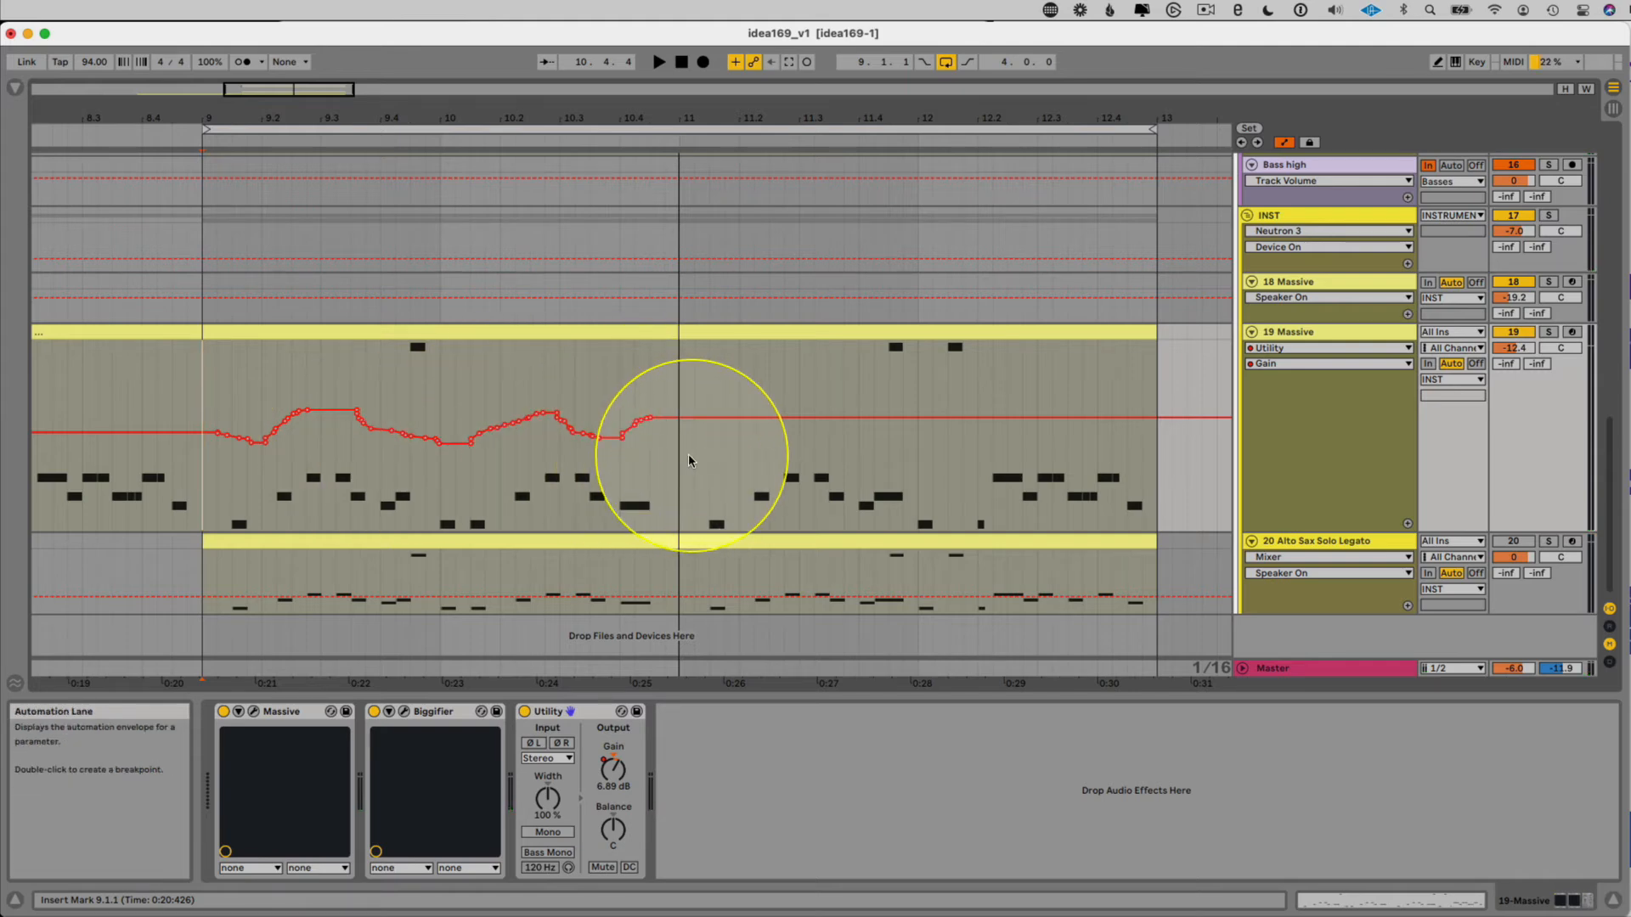
pyautogui.press('space')
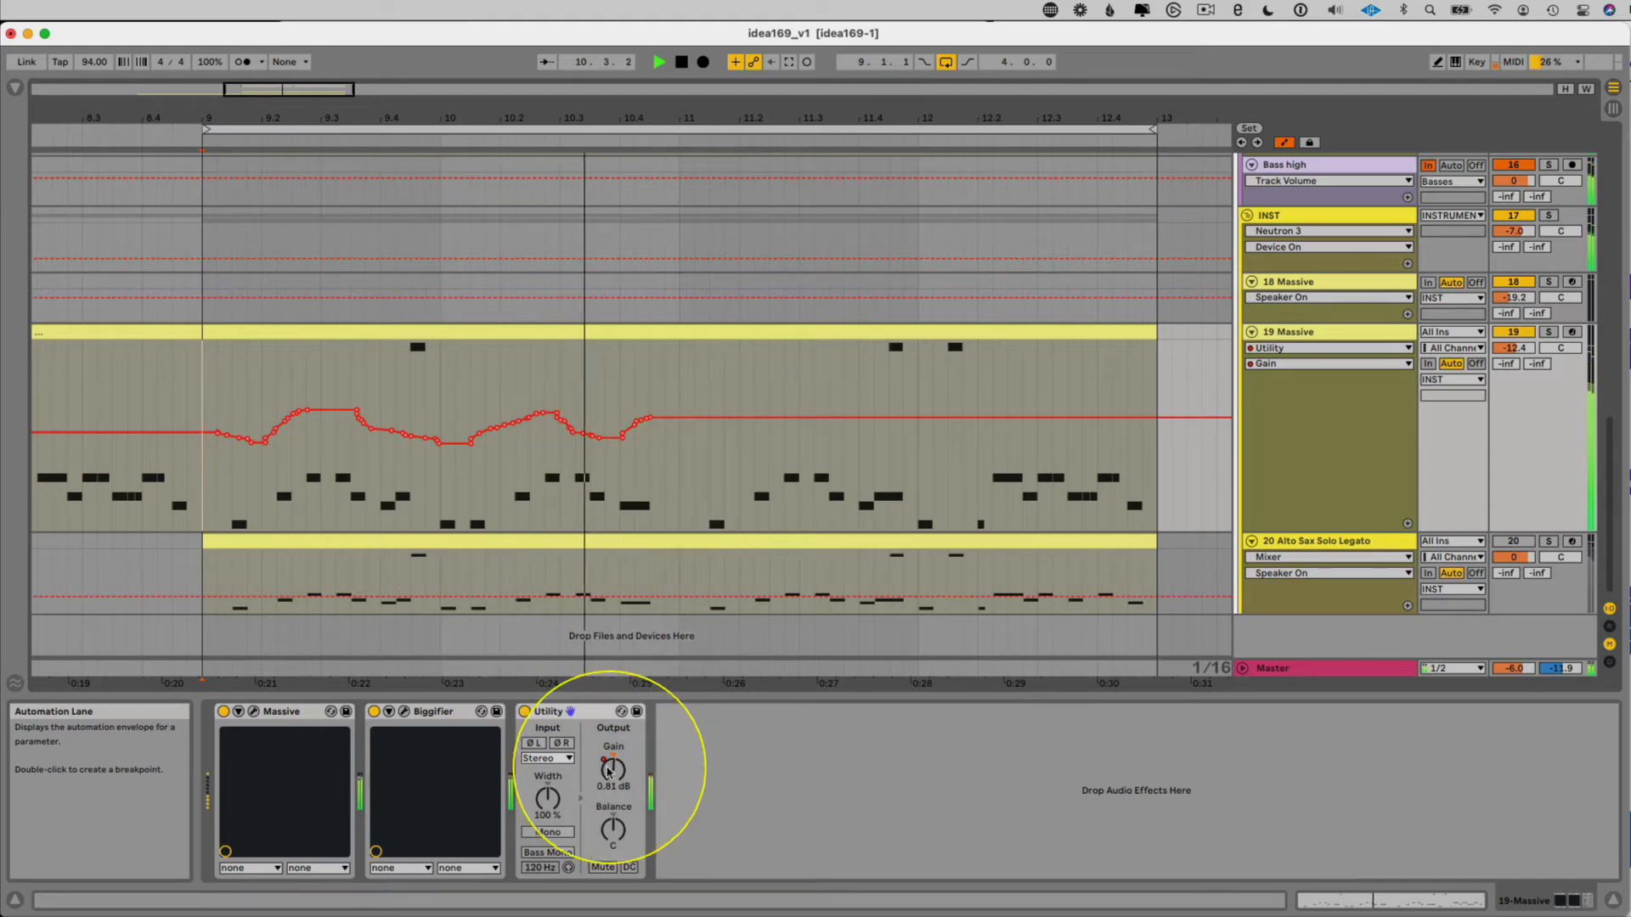
pyautogui.press('space')
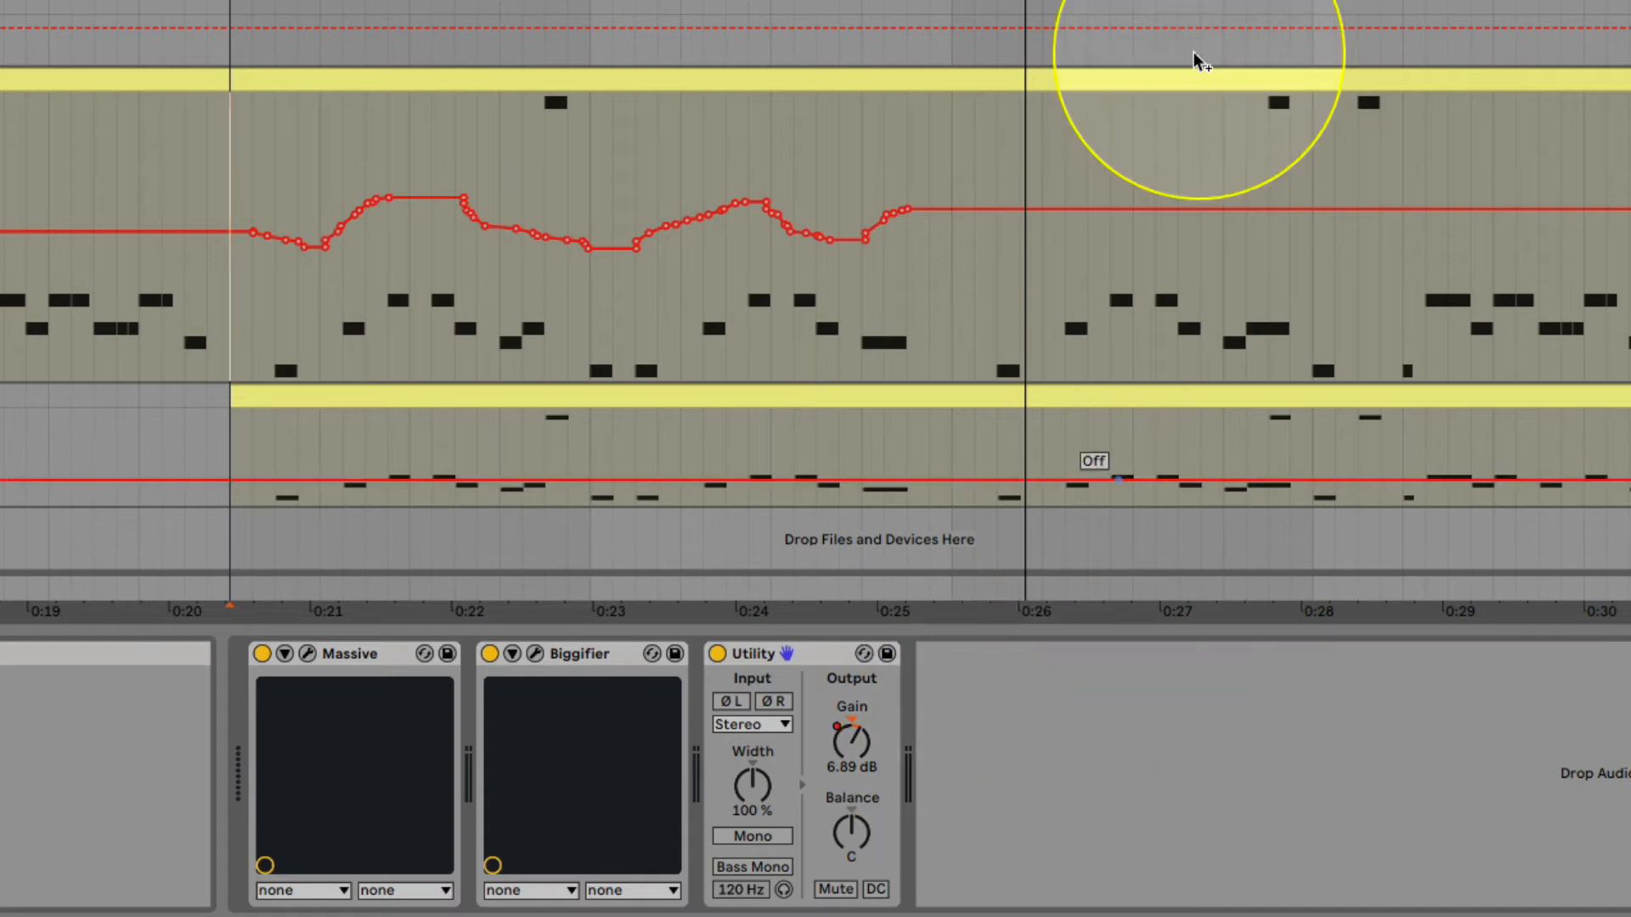
# Step: Draw gain breakpoints by hand after the recorded curve, dipping near 0:26 and rising again before 0:27
pyautogui.click(950, 210)
pyautogui.moveTo(962, 210)
pyautogui.mouseDown()
pyautogui.moveTo(955, 194)
pyautogui.moveTo(957, 247)
pyautogui.moveTo(990, 219)
pyautogui.moveTo(1062, 300)
pyautogui.mouseUp()
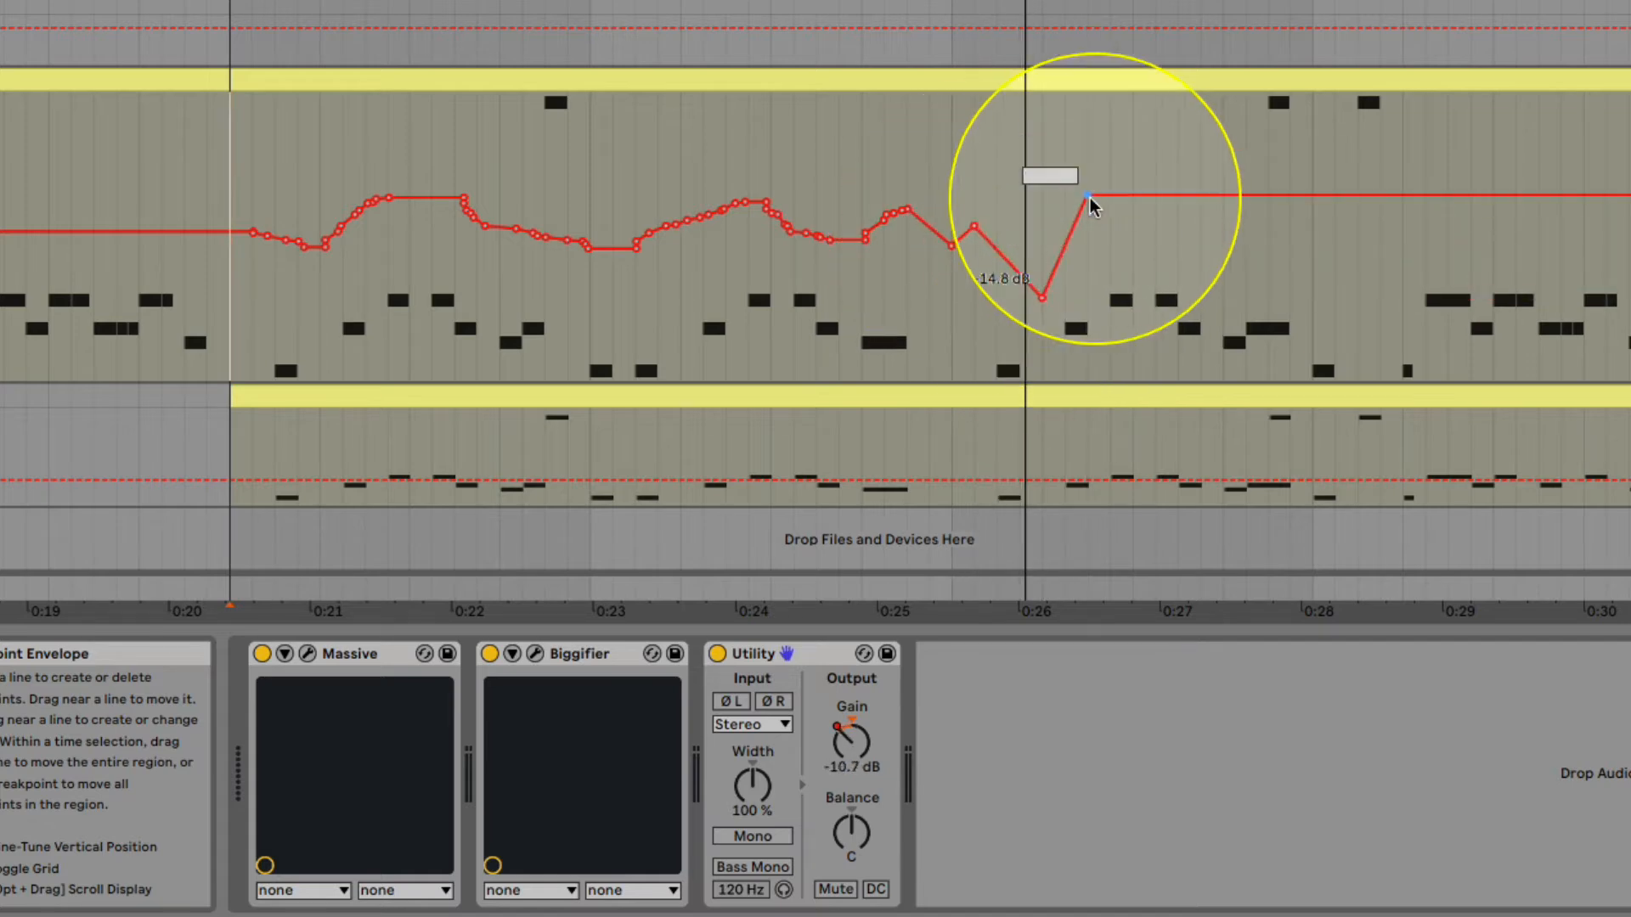
pyautogui.moveTo(1089, 197); pyautogui.dragTo(1106, 214)
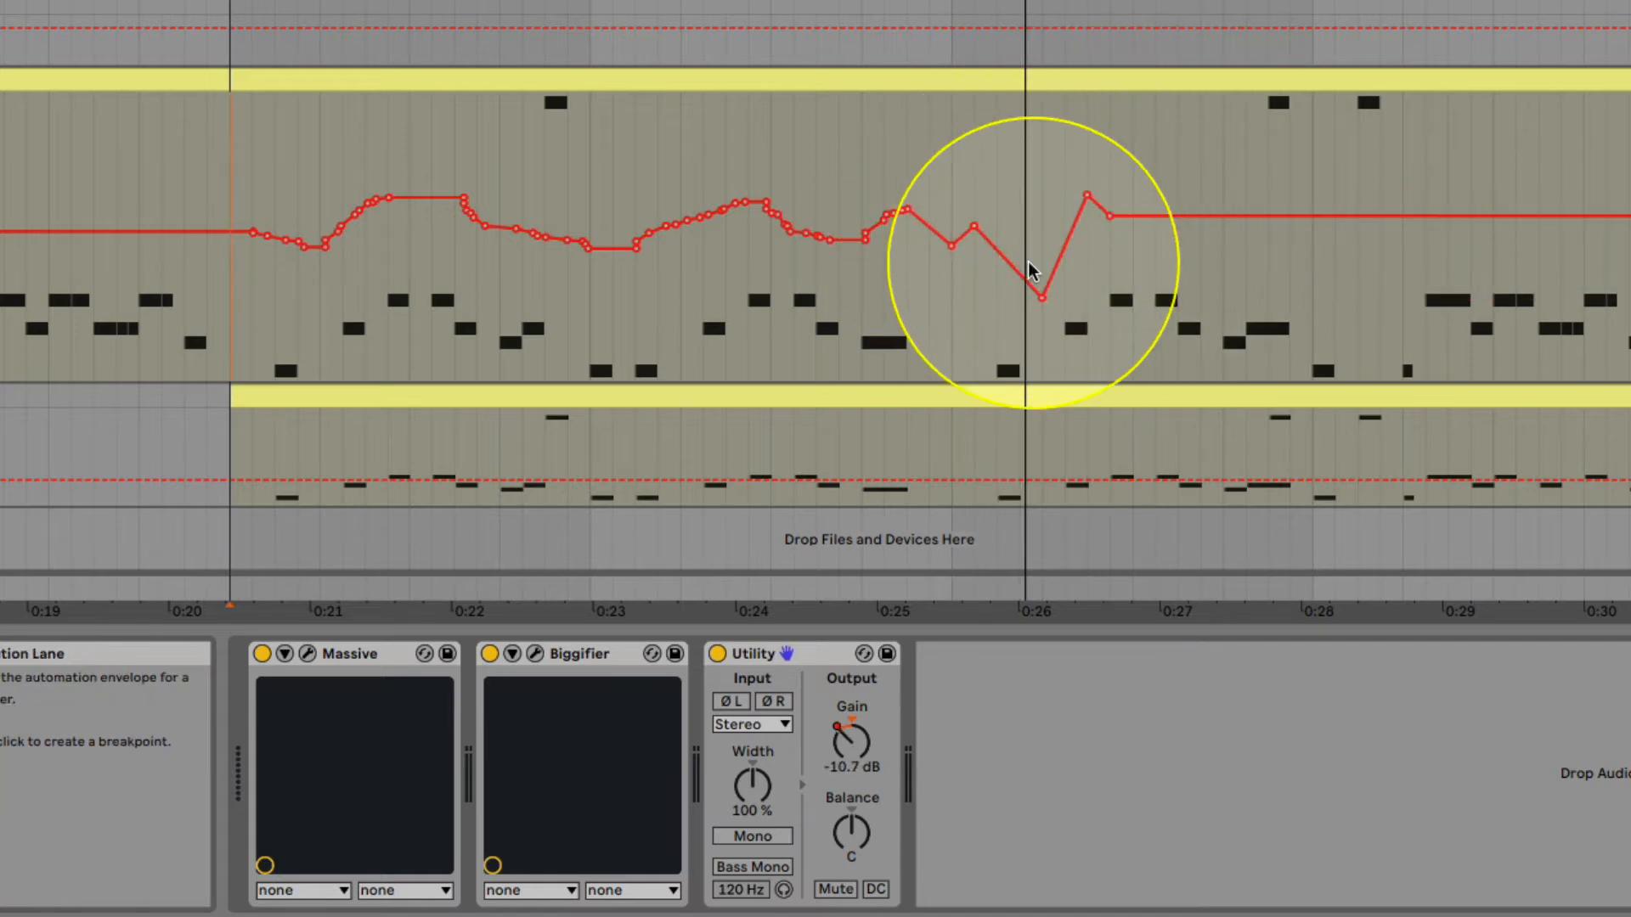
pyautogui.moveTo(1035, 290)
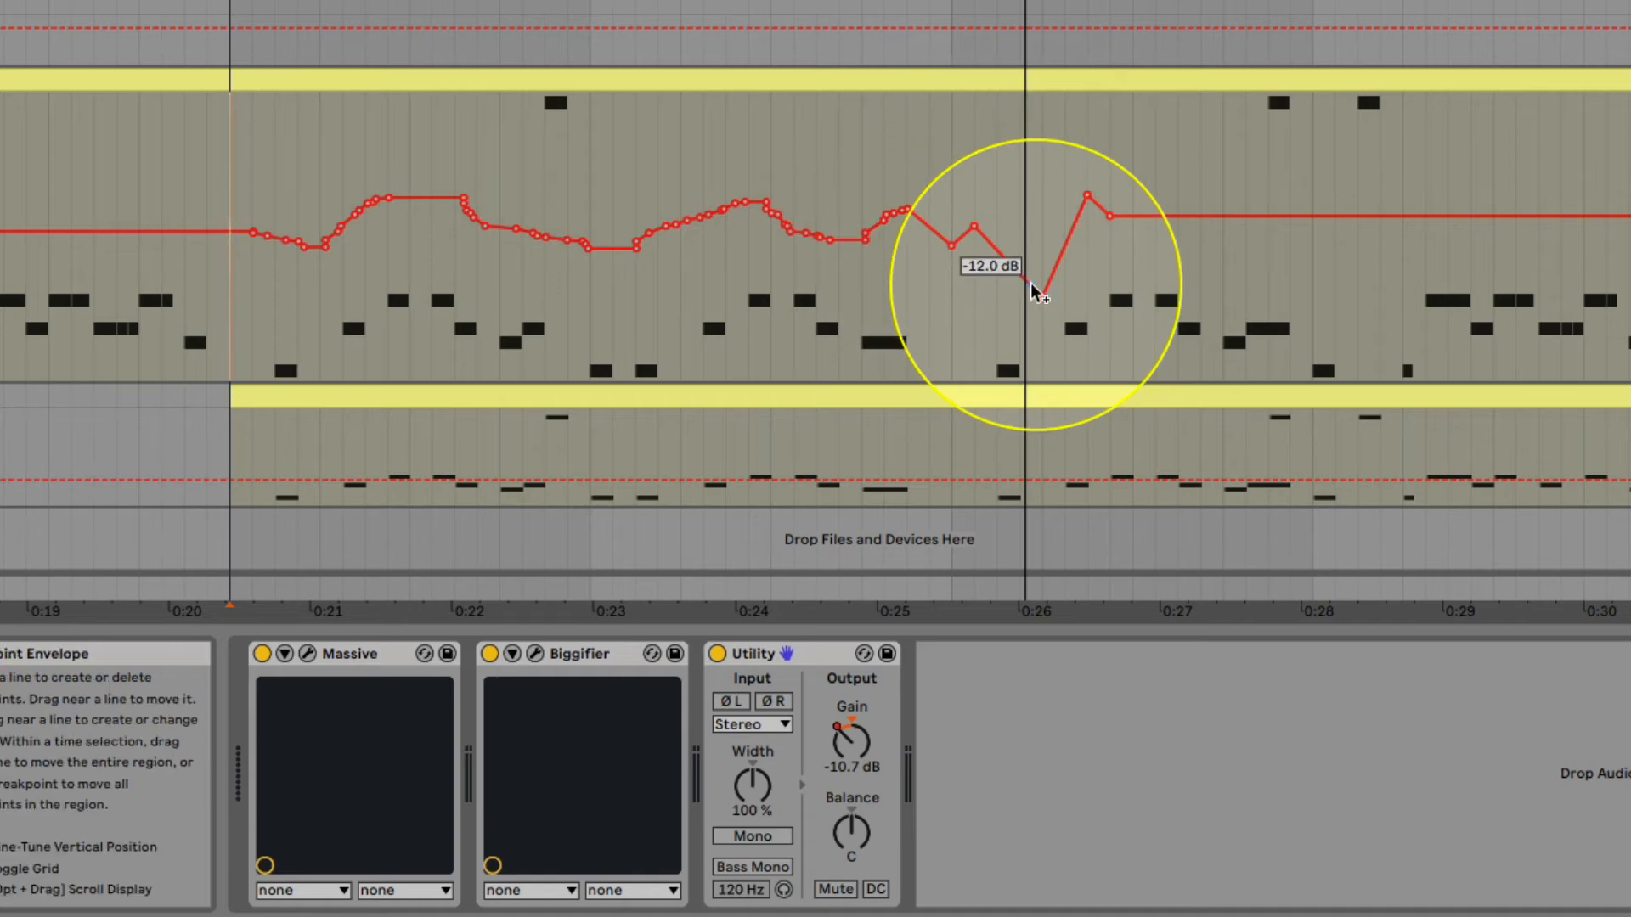
# Step: Delete the gain automation on 19 Massive between 9.1.1 and 11.3.2 and level the envelope's end with its start
pyautogui.click(1149, 267)
pyautogui.moveTo(1149, 268); pyautogui.dragTo(232, 282)
pyautogui.press('Delete')
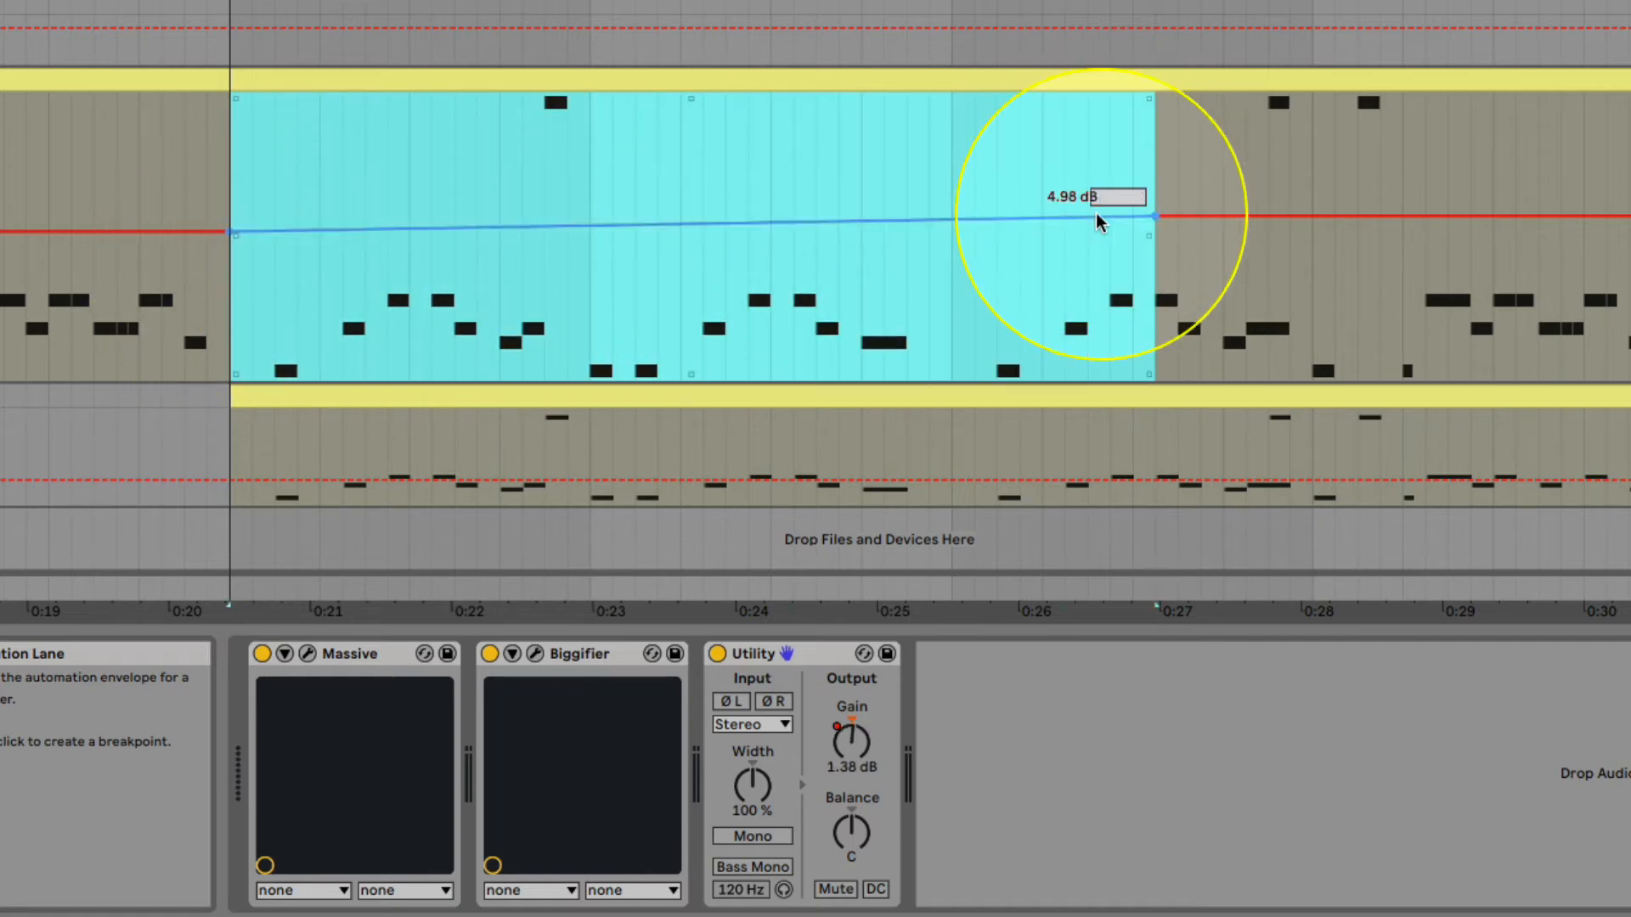
pyautogui.moveTo(1152, 217); pyautogui.dragTo(1138, 227)
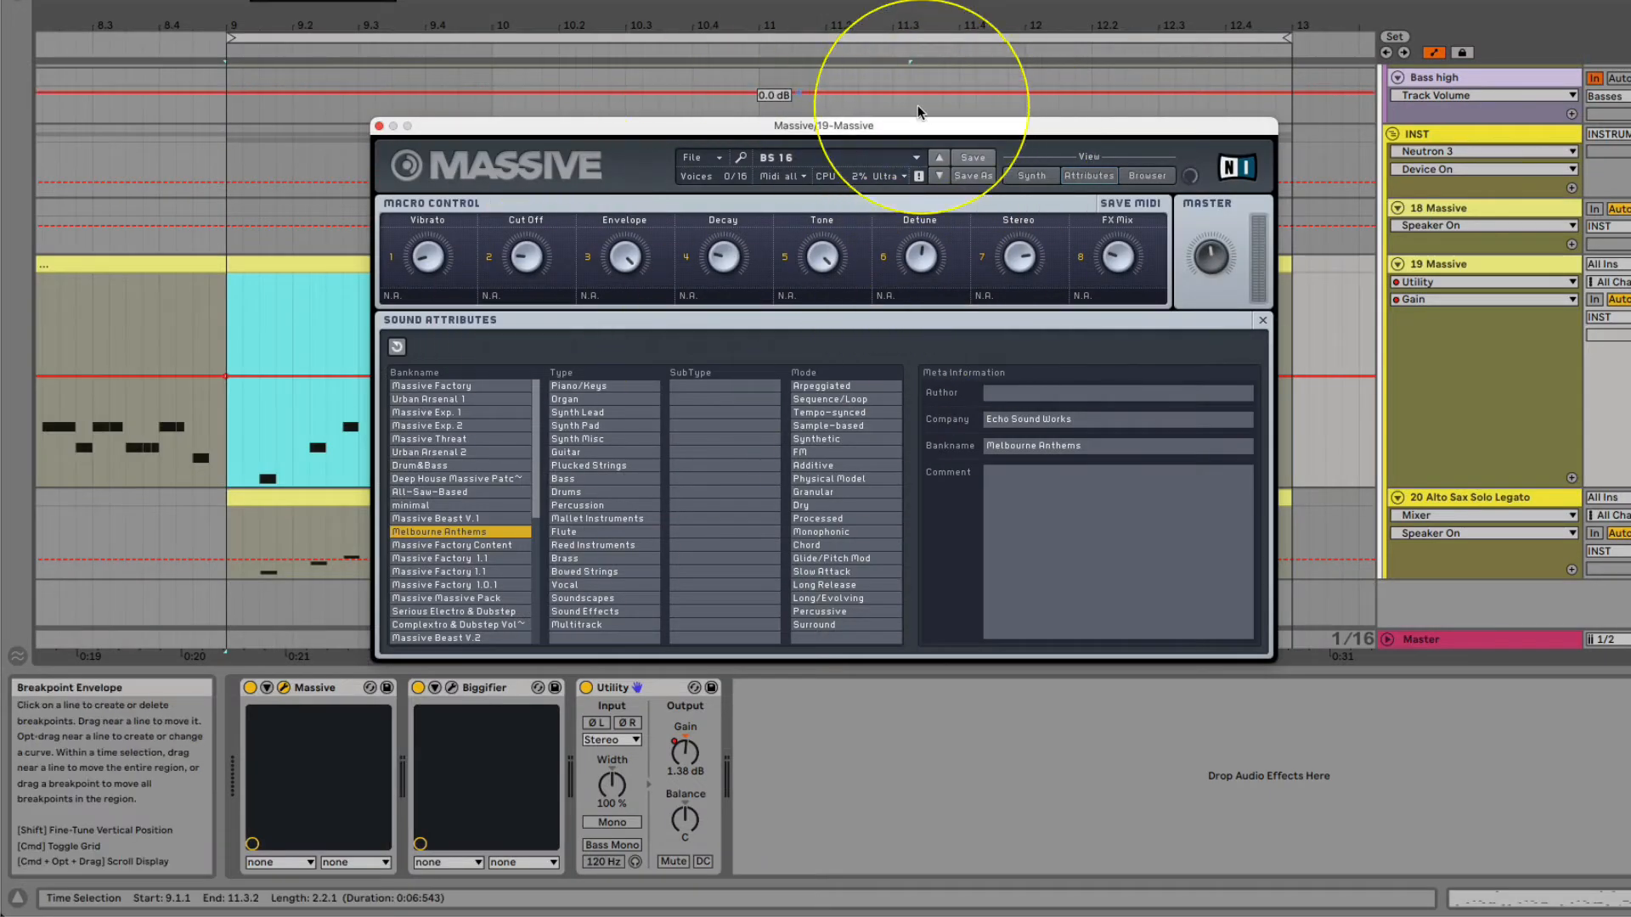
# Step: Reposition the Massive plug-in window and add its FX Mix macro to the Massive device's configured parameters
pyautogui.moveTo(917, 134); pyautogui.dragTo(813, 76)
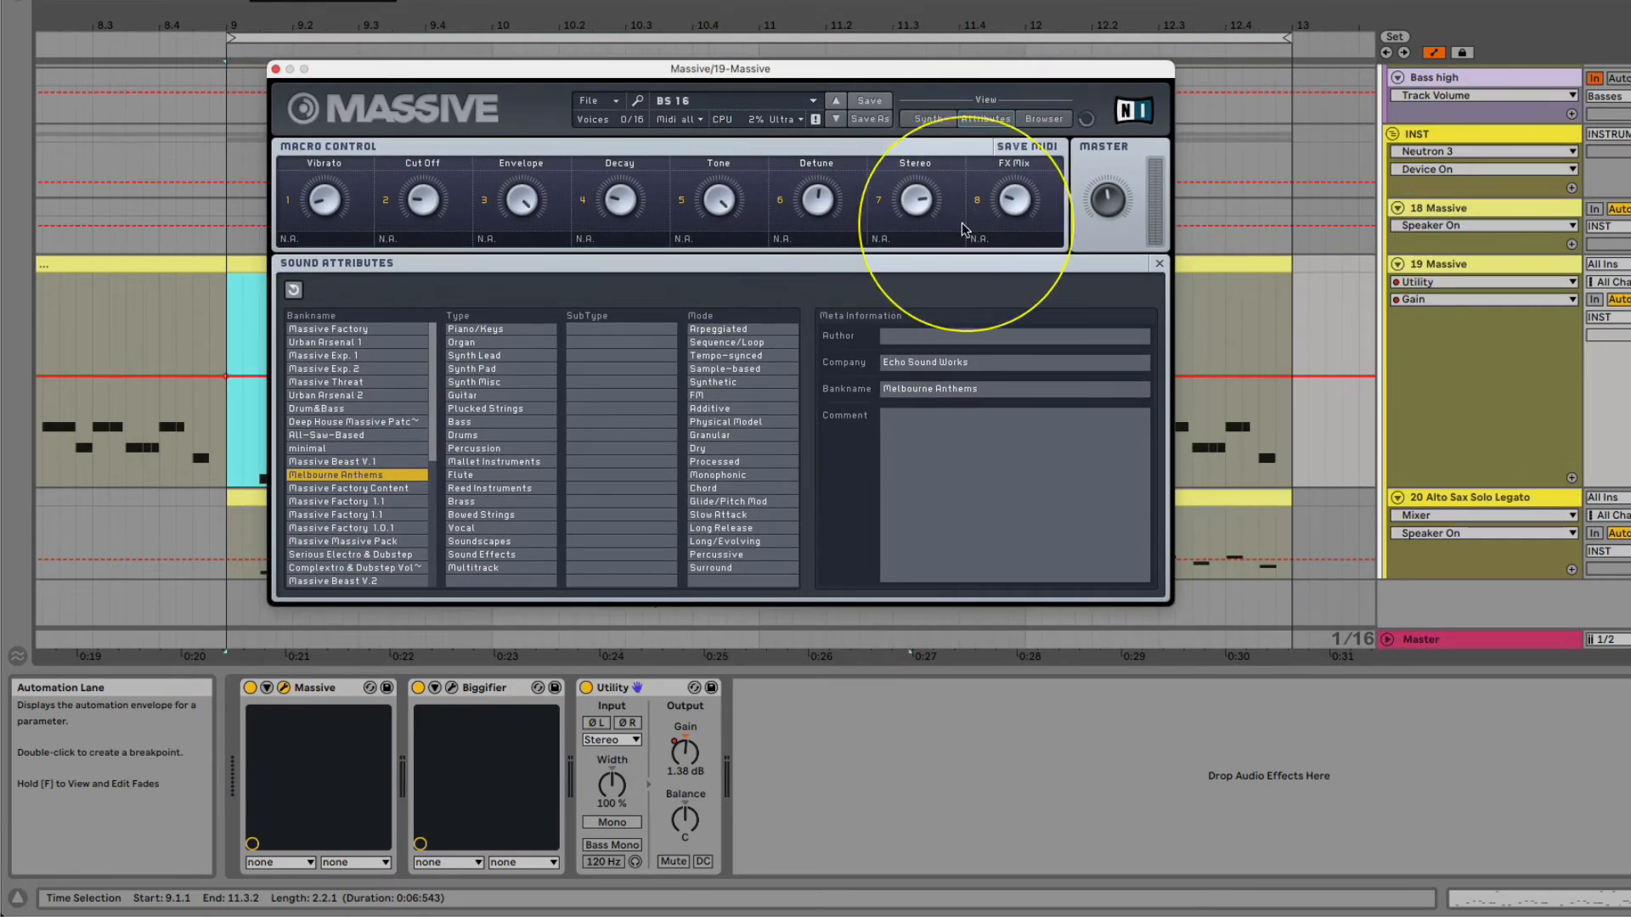
pyautogui.click(1630, 264)
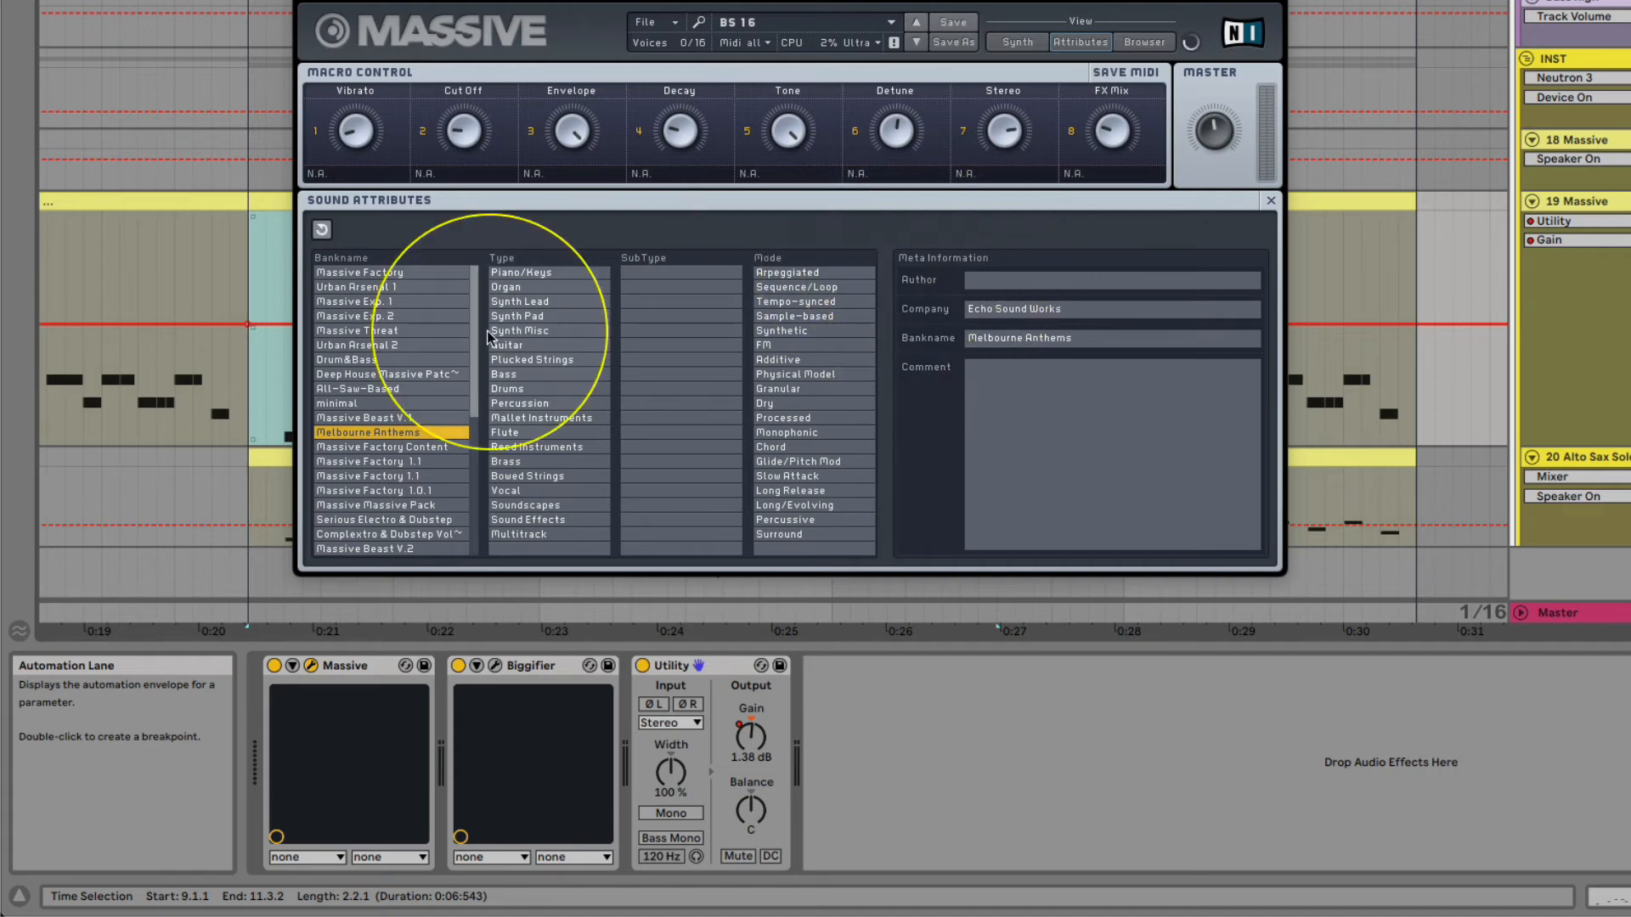
pyautogui.click(292, 665)
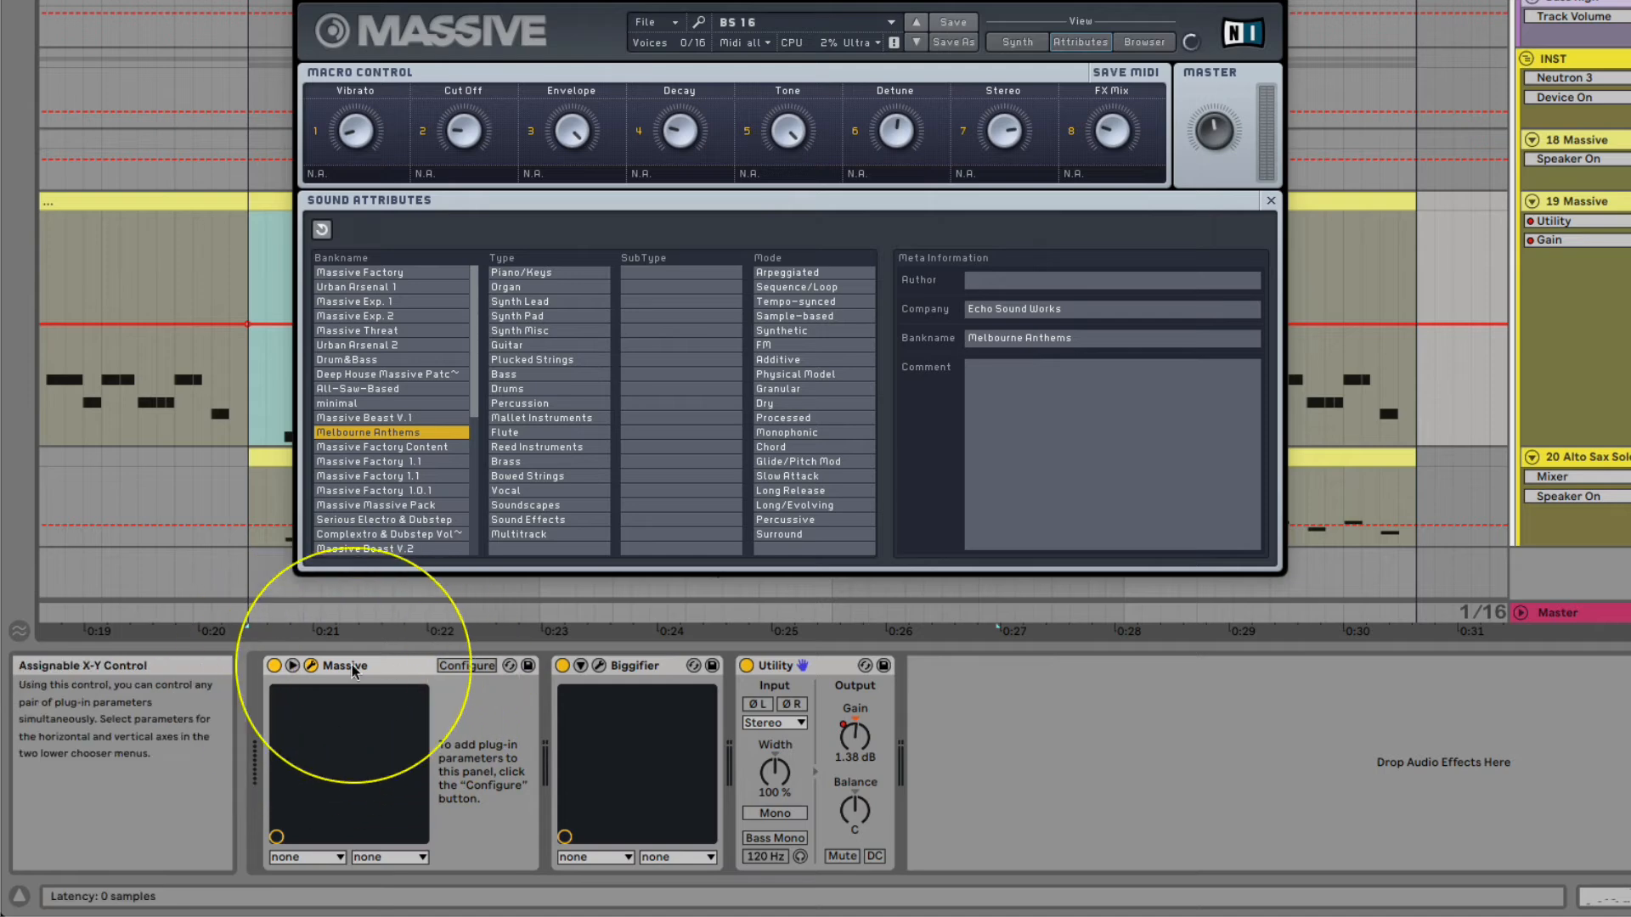
pyautogui.click(450, 666)
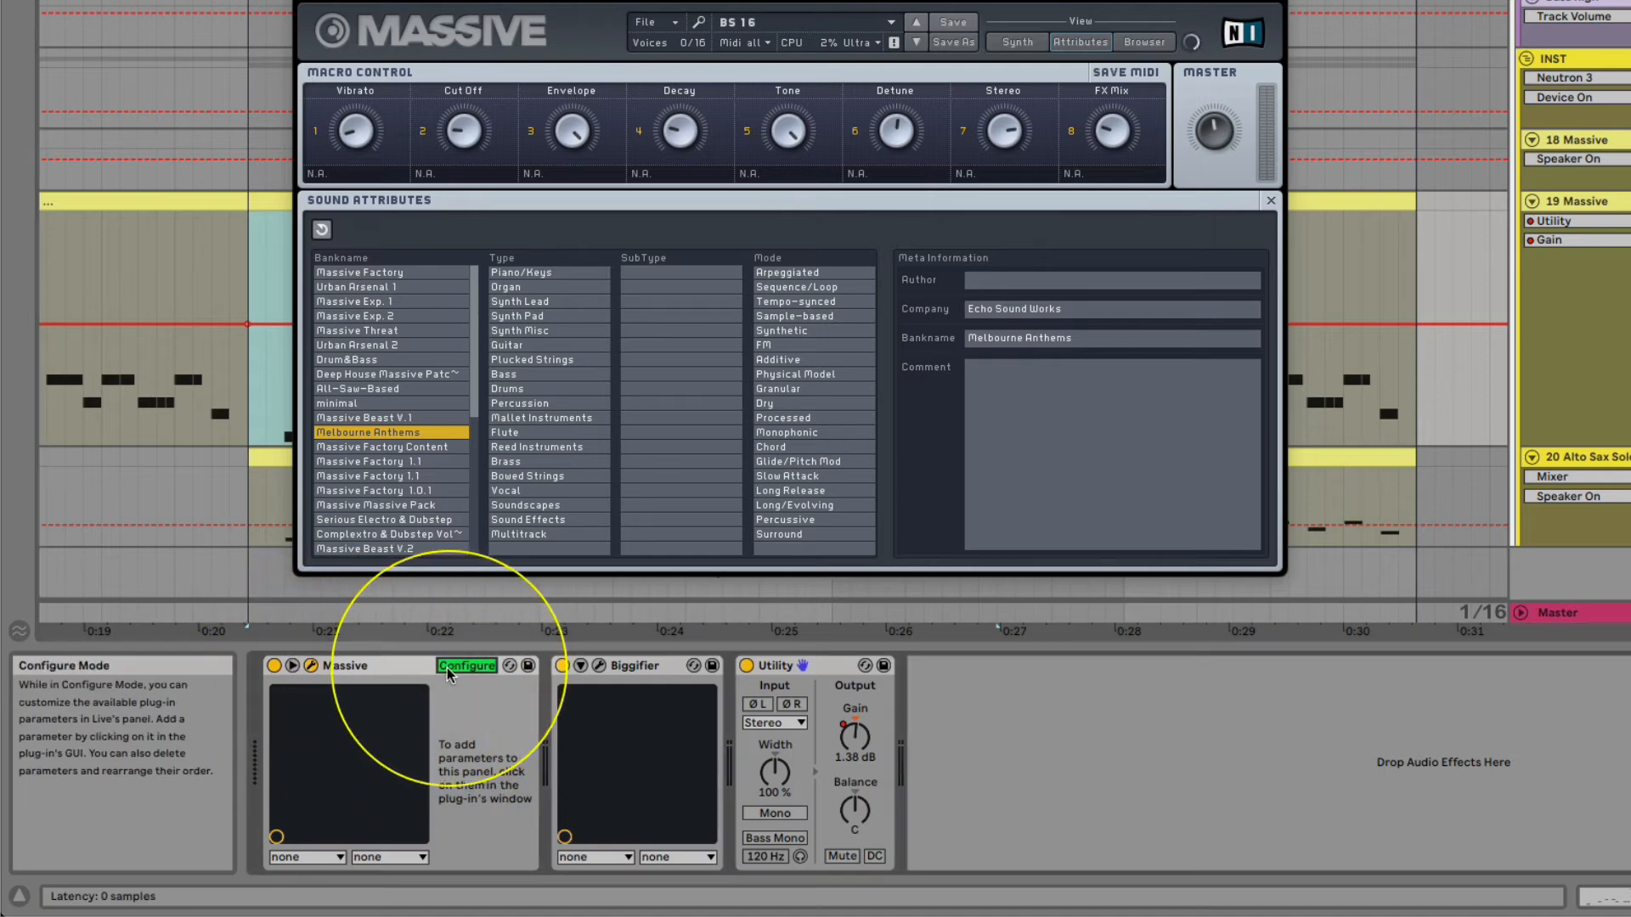
pyautogui.click(1115, 135)
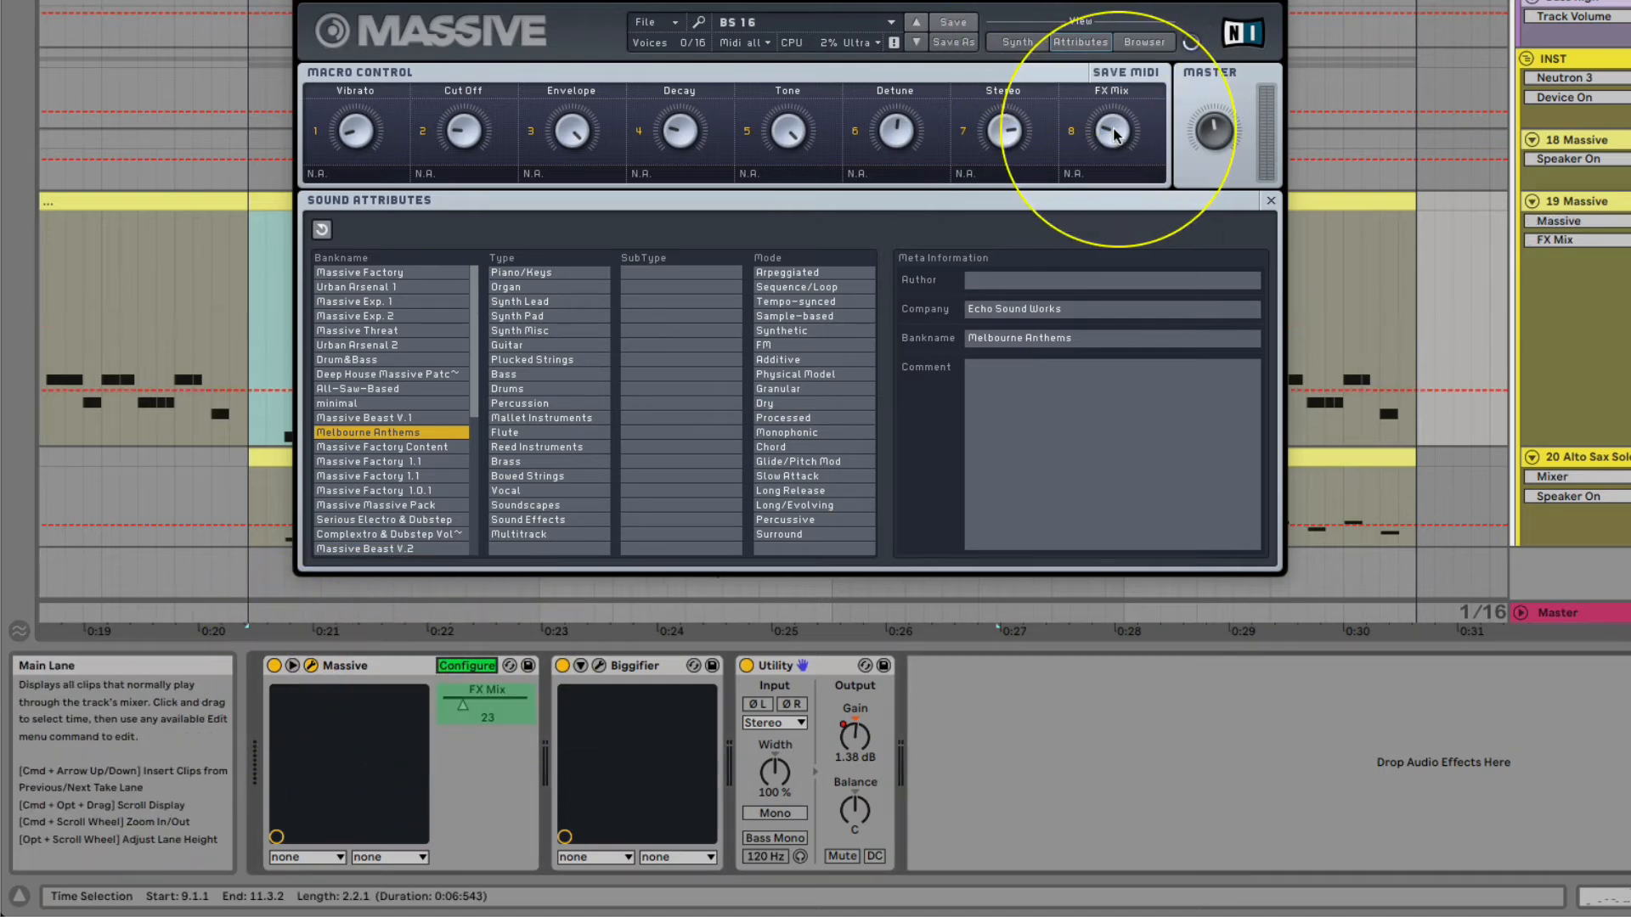
pyautogui.click(455, 665)
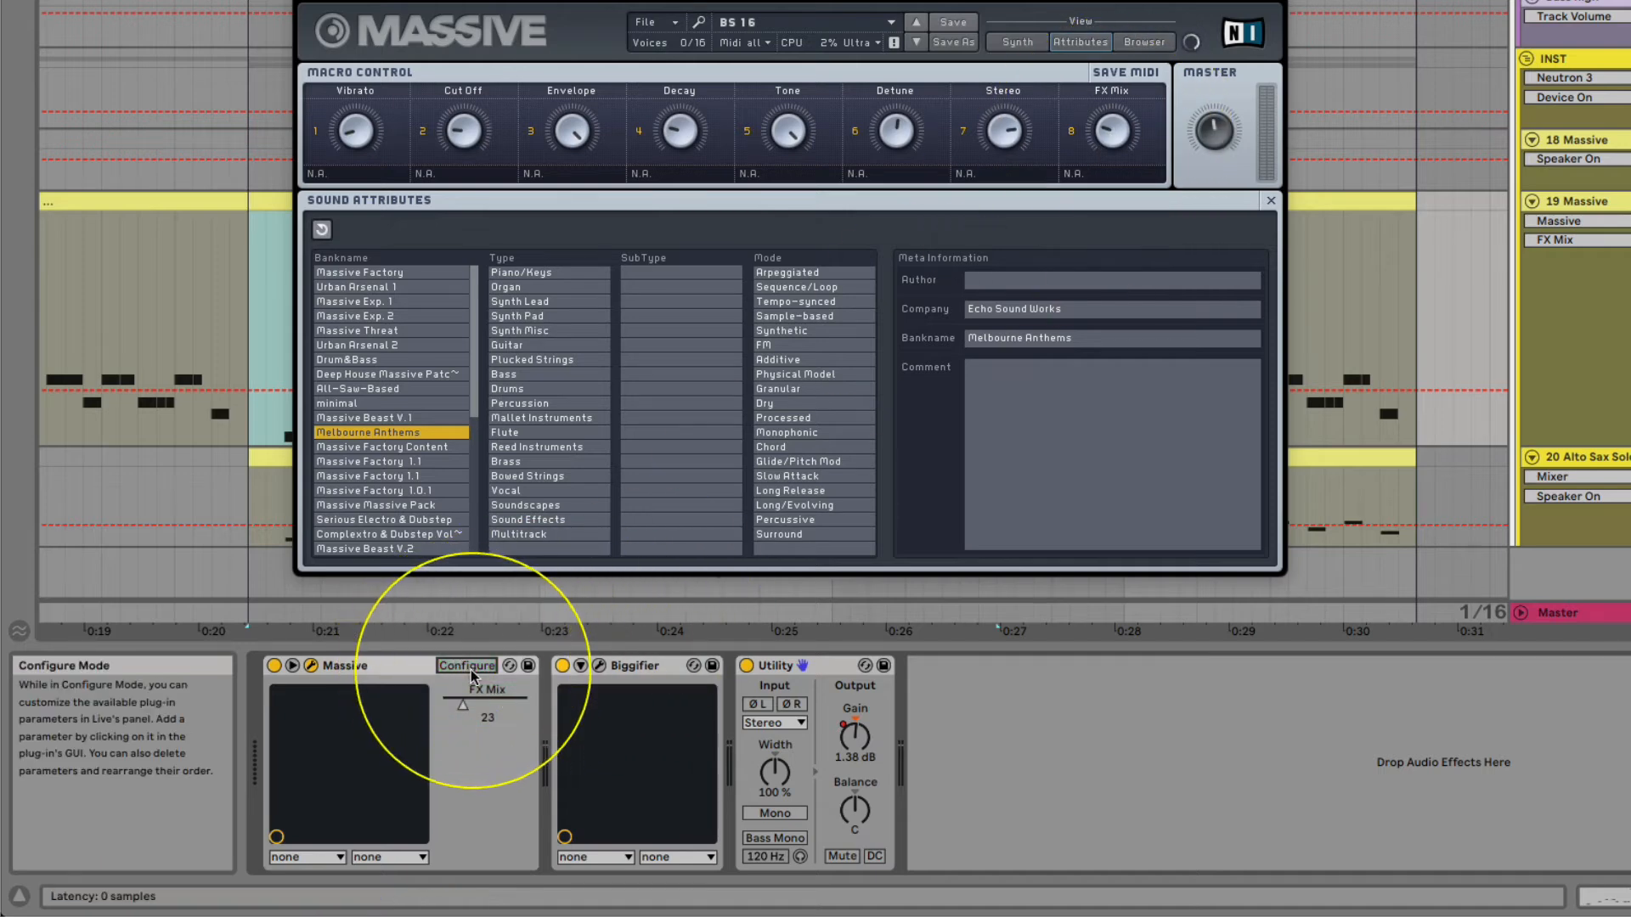
# Step: Map Massive's FX Mix parameter to the hardware knob sending 1/79 and leave MIDI mapping
pyautogui.rightClick(459, 711)
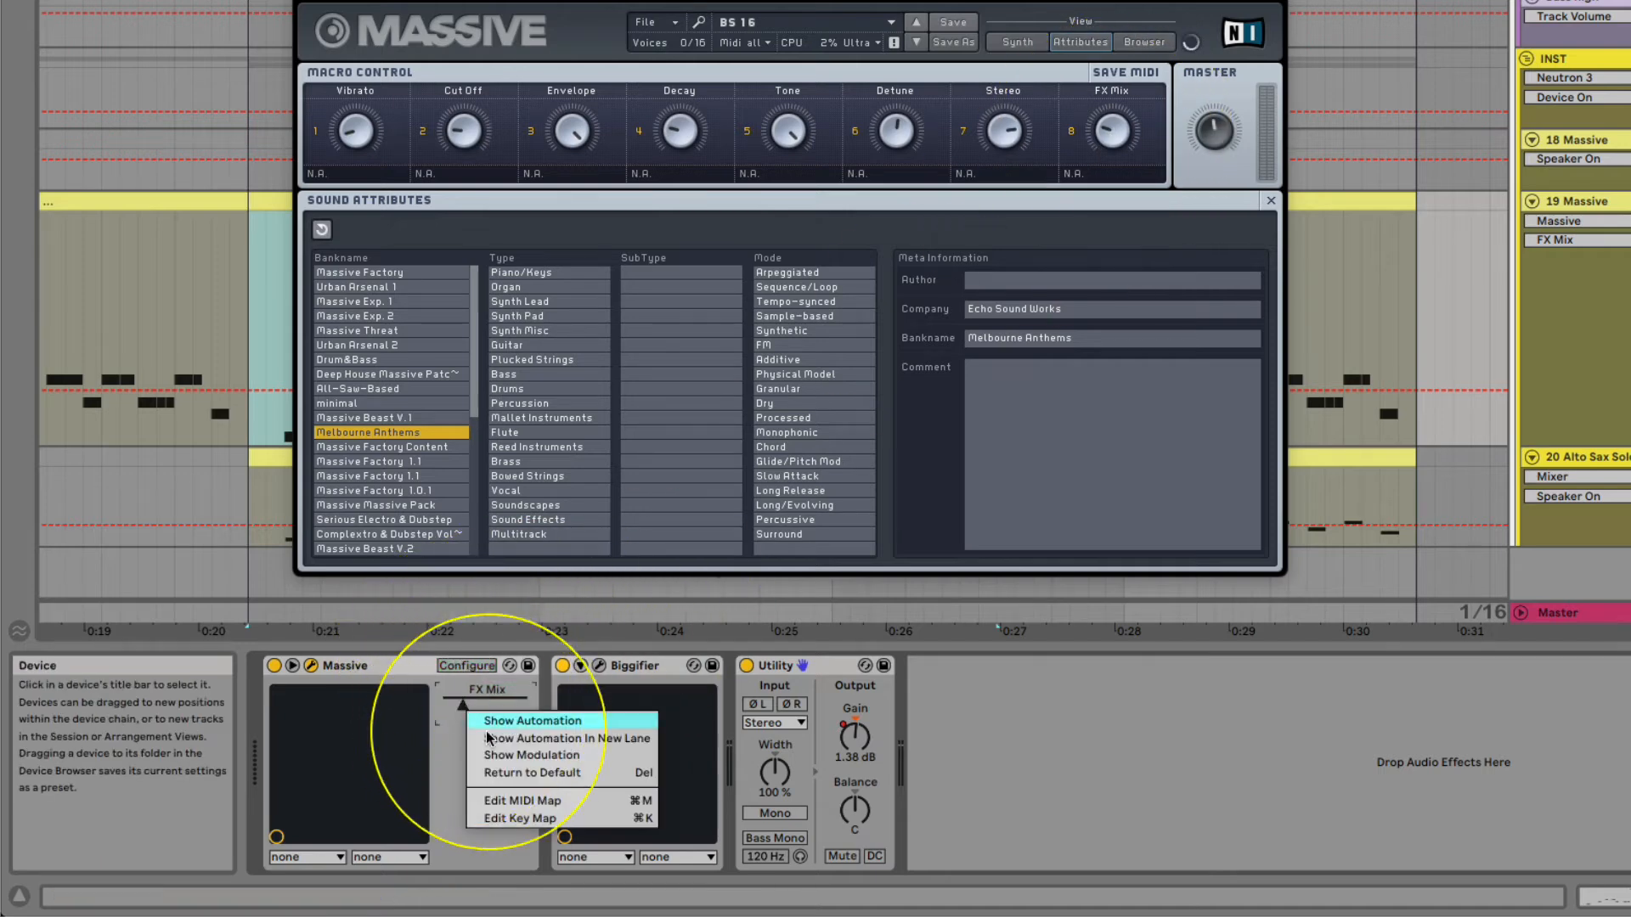
pyautogui.click(504, 800)
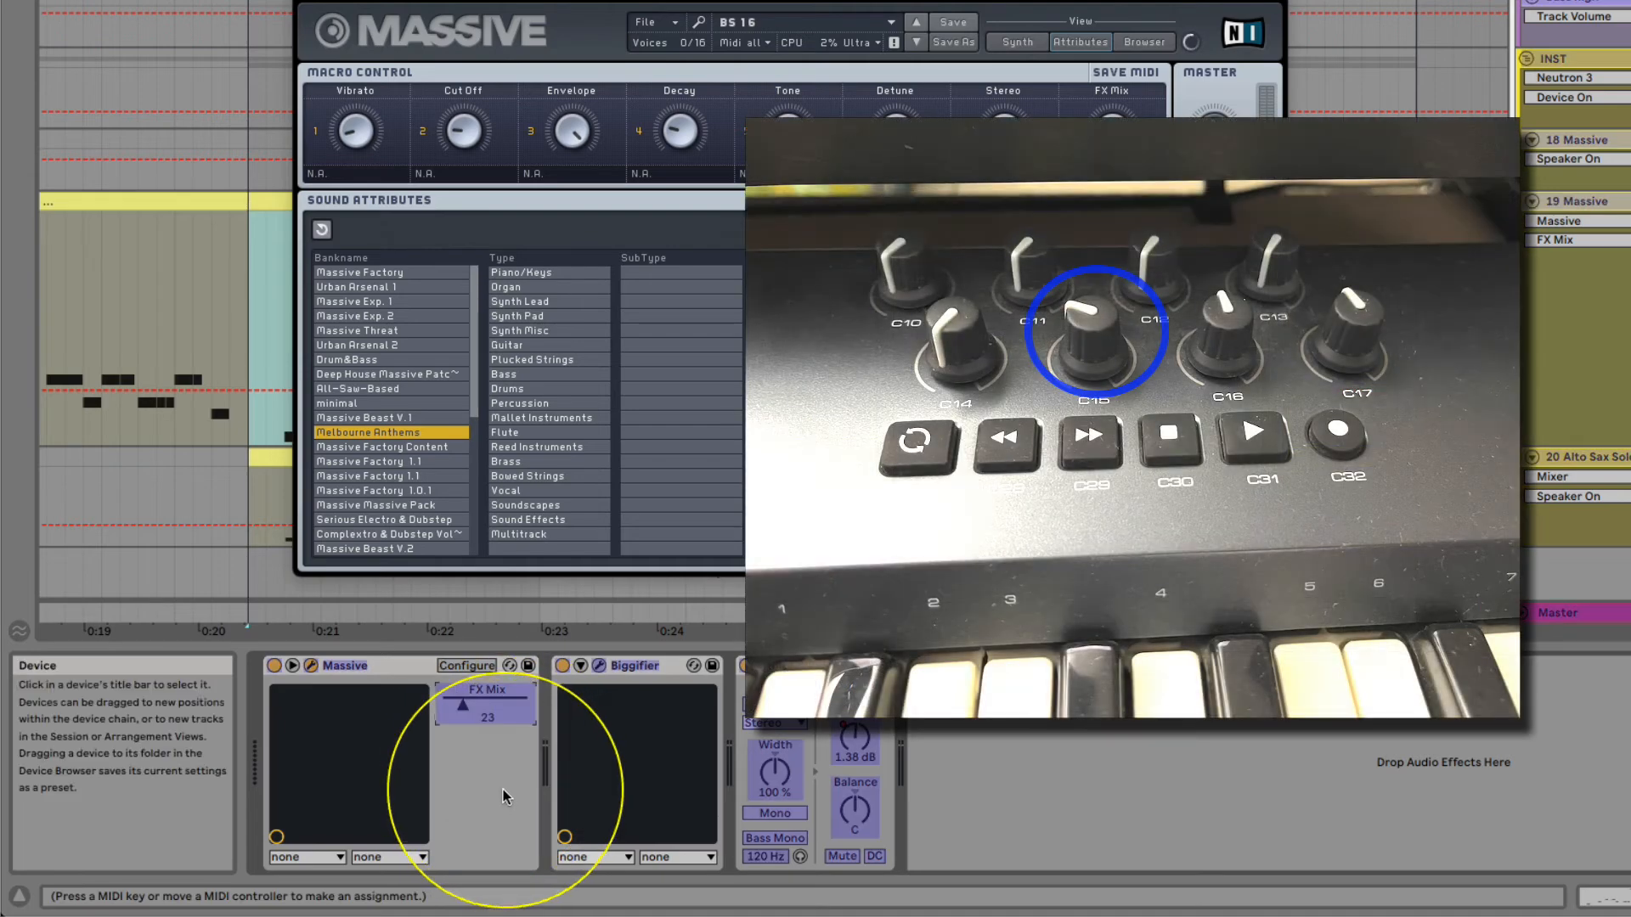
pyautogui.rightClick(520, 710)
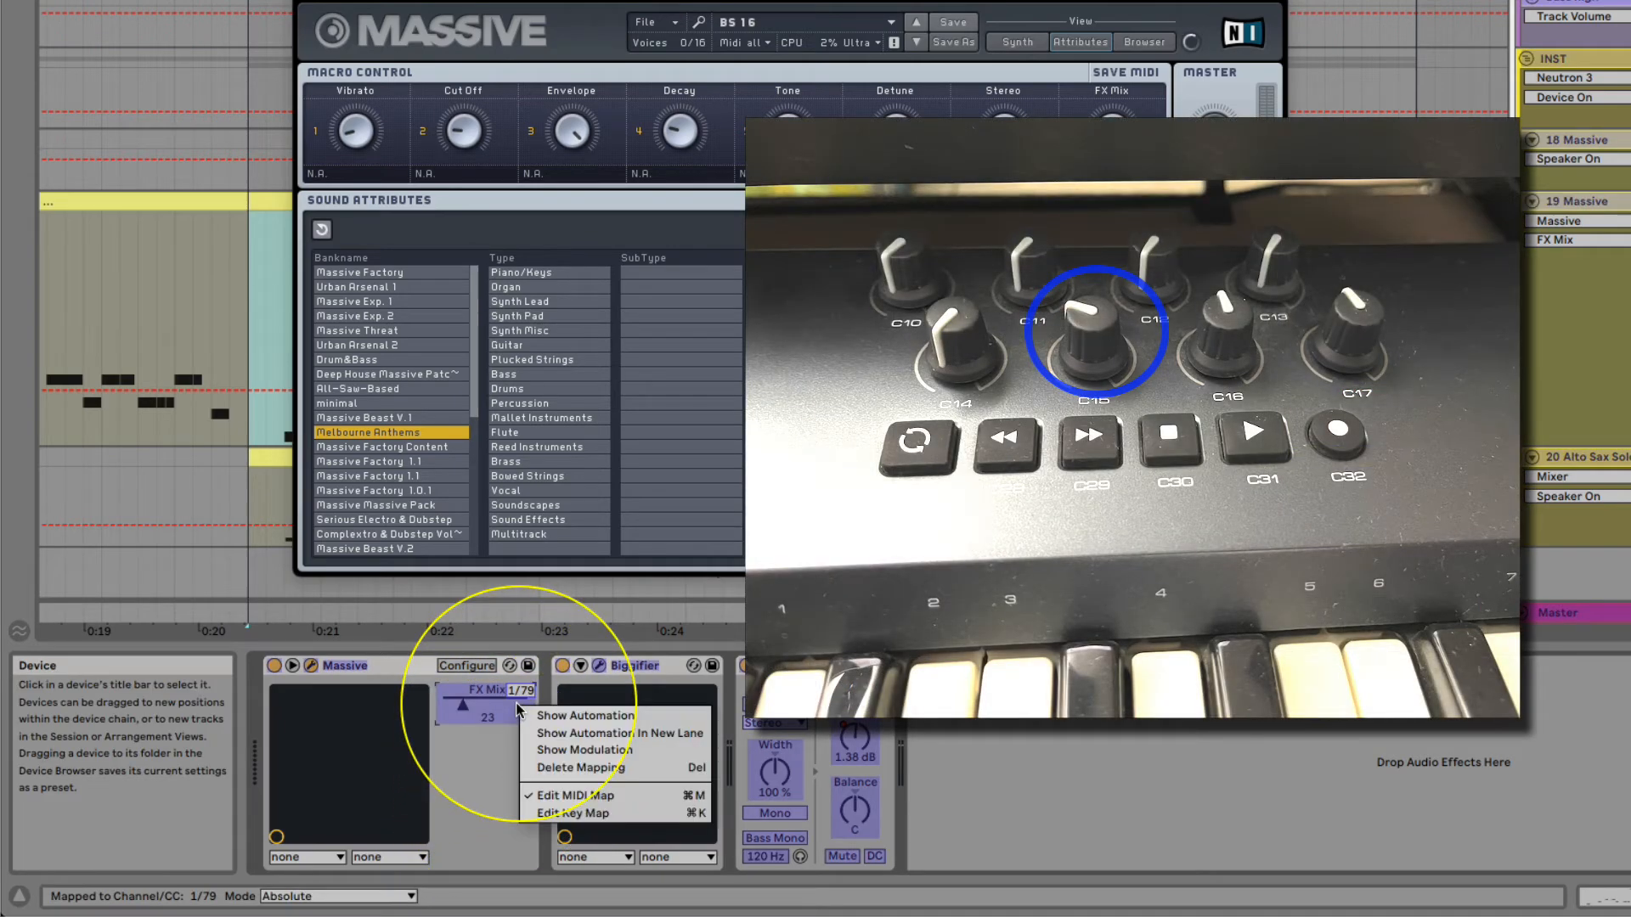
pyautogui.click(559, 794)
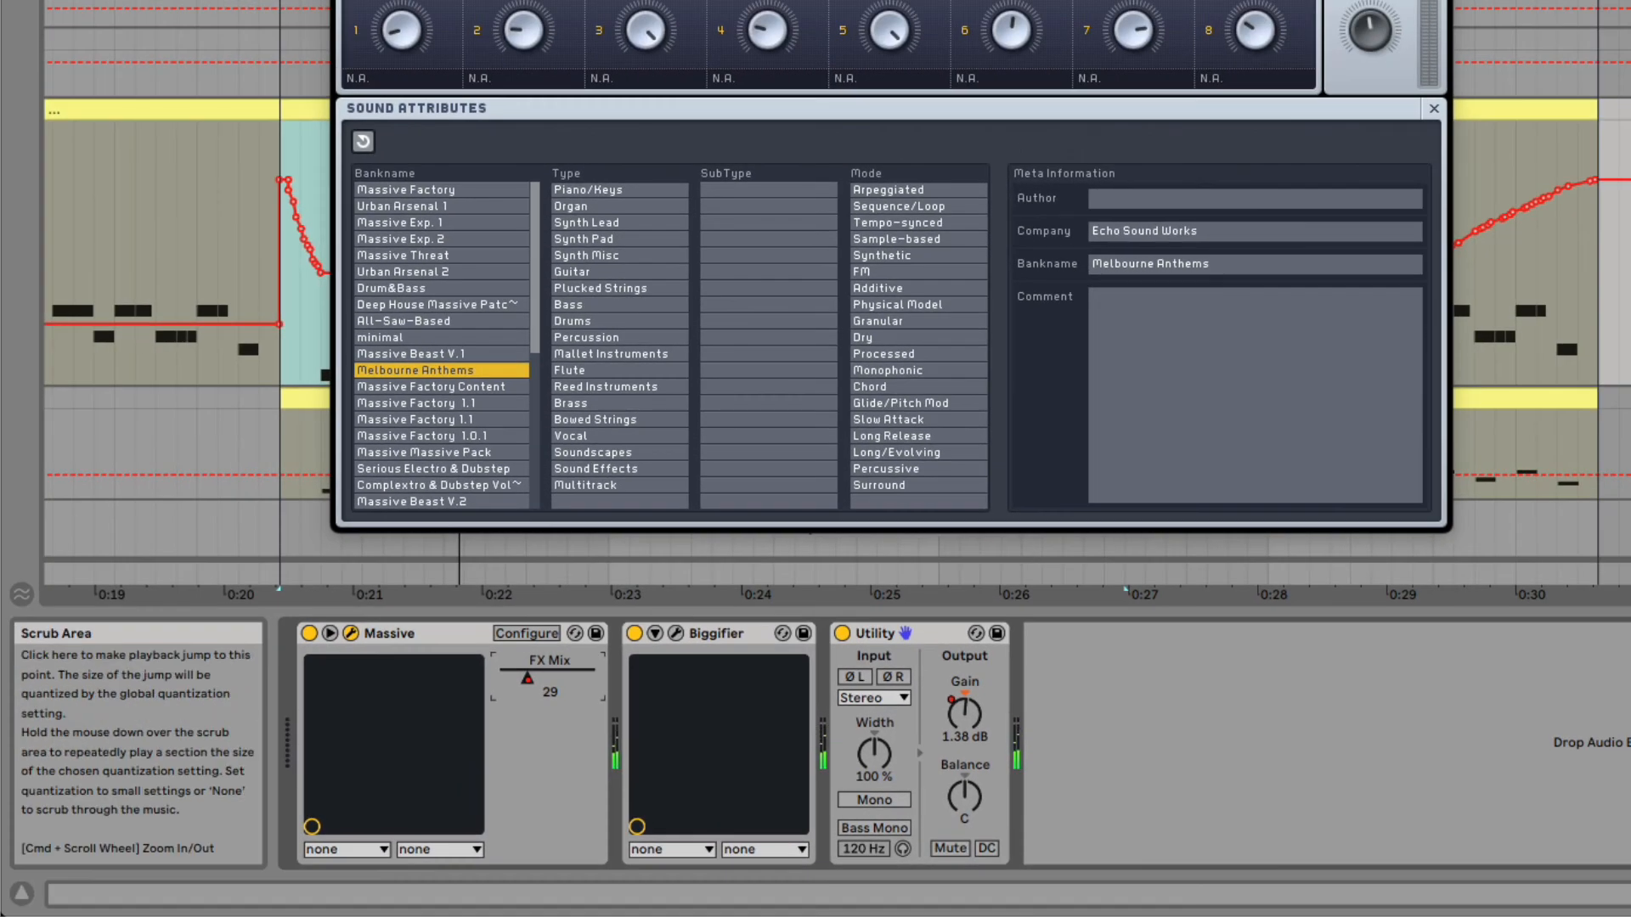
# Step: Move the Massive window off the clip and play the part with the recorded FX Mix automation
pyautogui.moveTo(1023, 0); pyautogui.dragTo(1630, 387)
pyautogui.moveTo(1551, 455); pyautogui.dragTo(1554, 455)
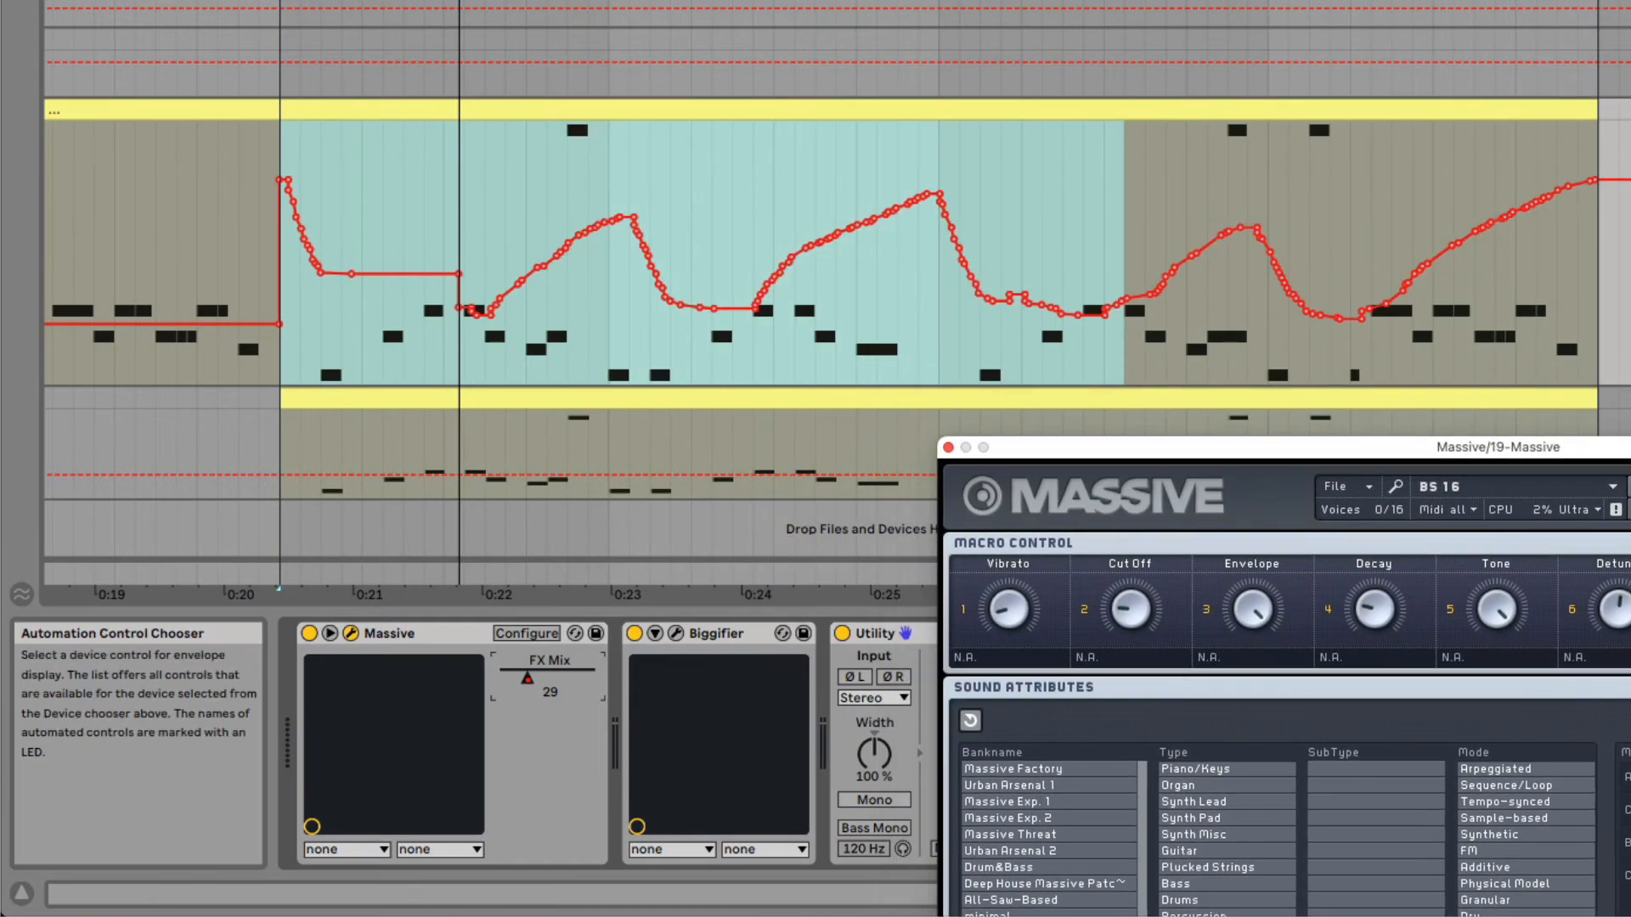
pyautogui.click(808, 247)
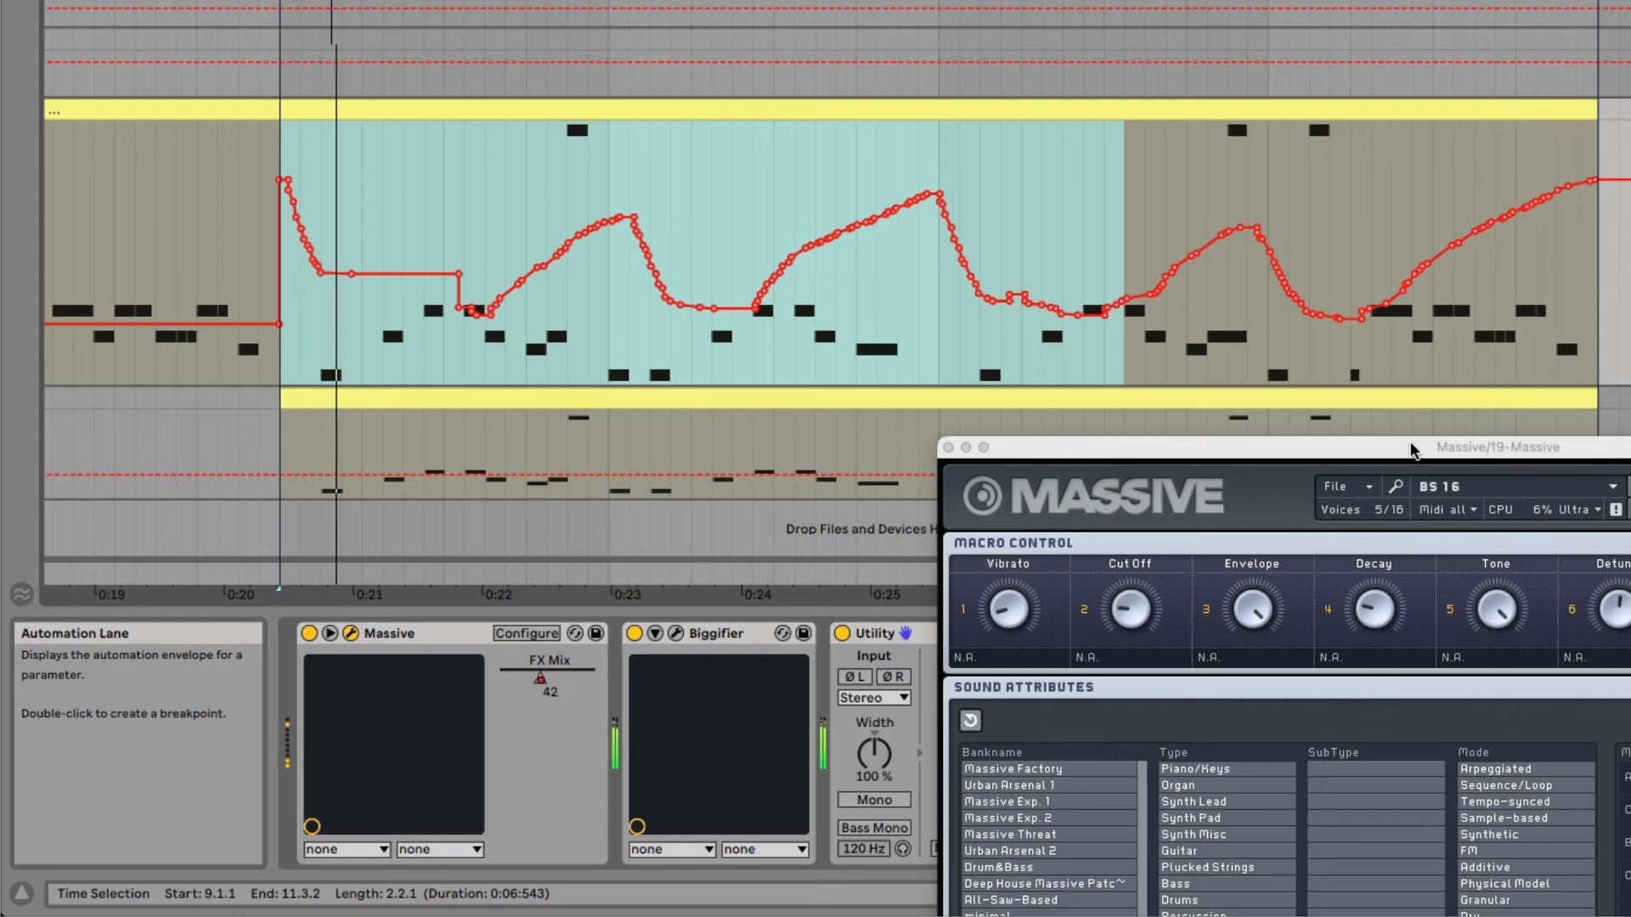
# Step: Reposition the Massive window and add its Cut Off macro to the Massive device's configured parameters
pyautogui.moveTo(1412, 450); pyautogui.dragTo(1403, 334)
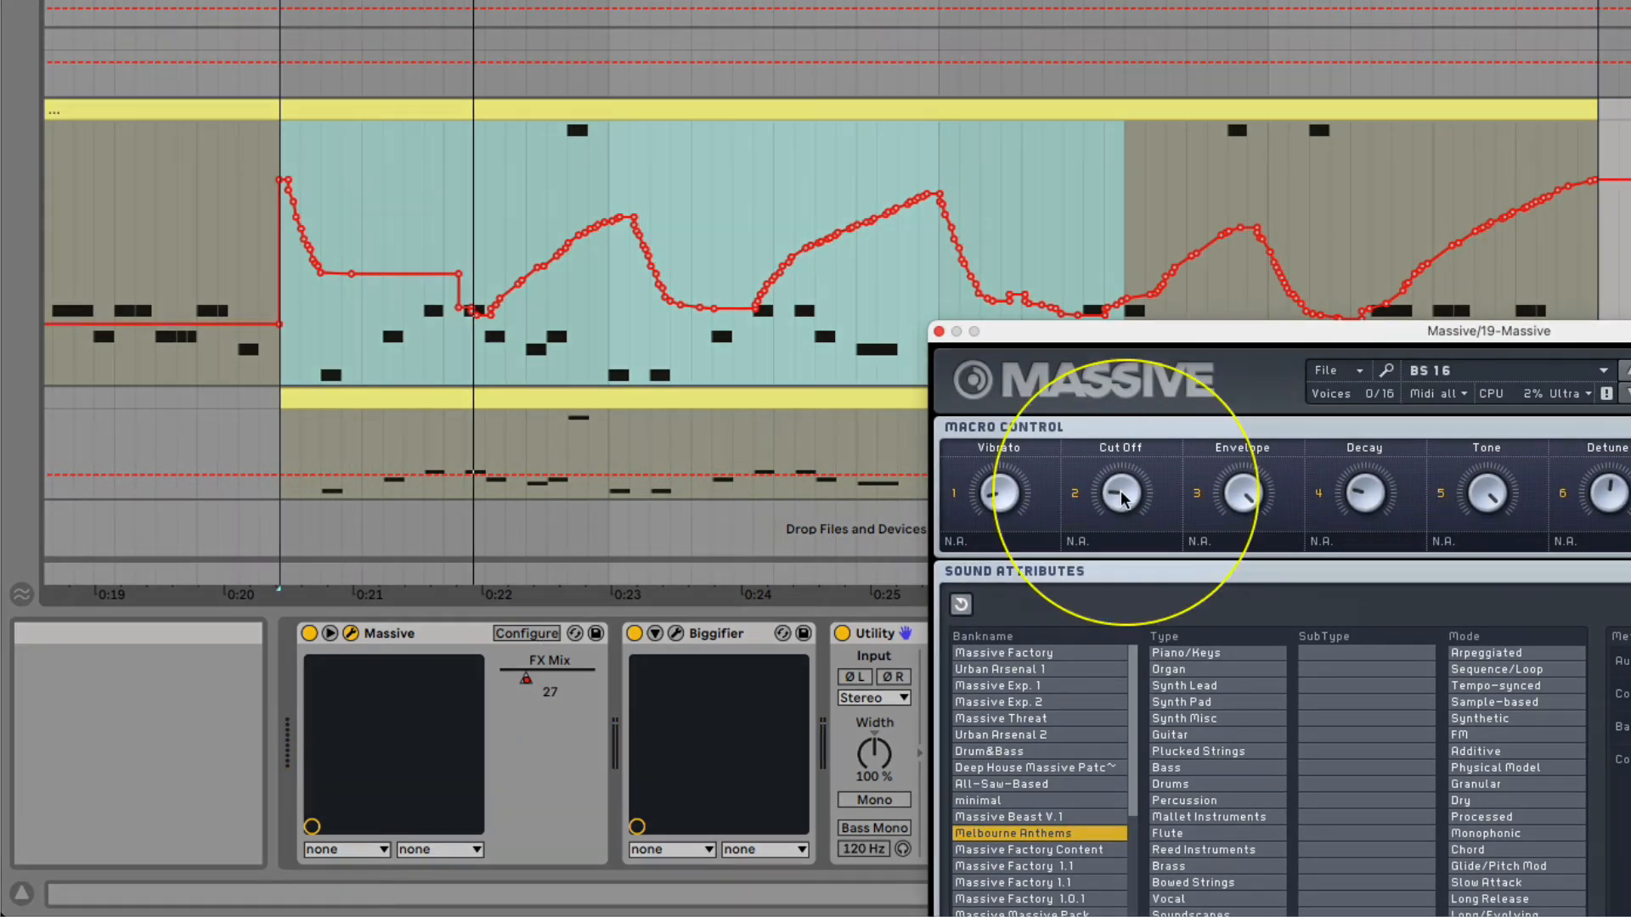
pyautogui.click(536, 639)
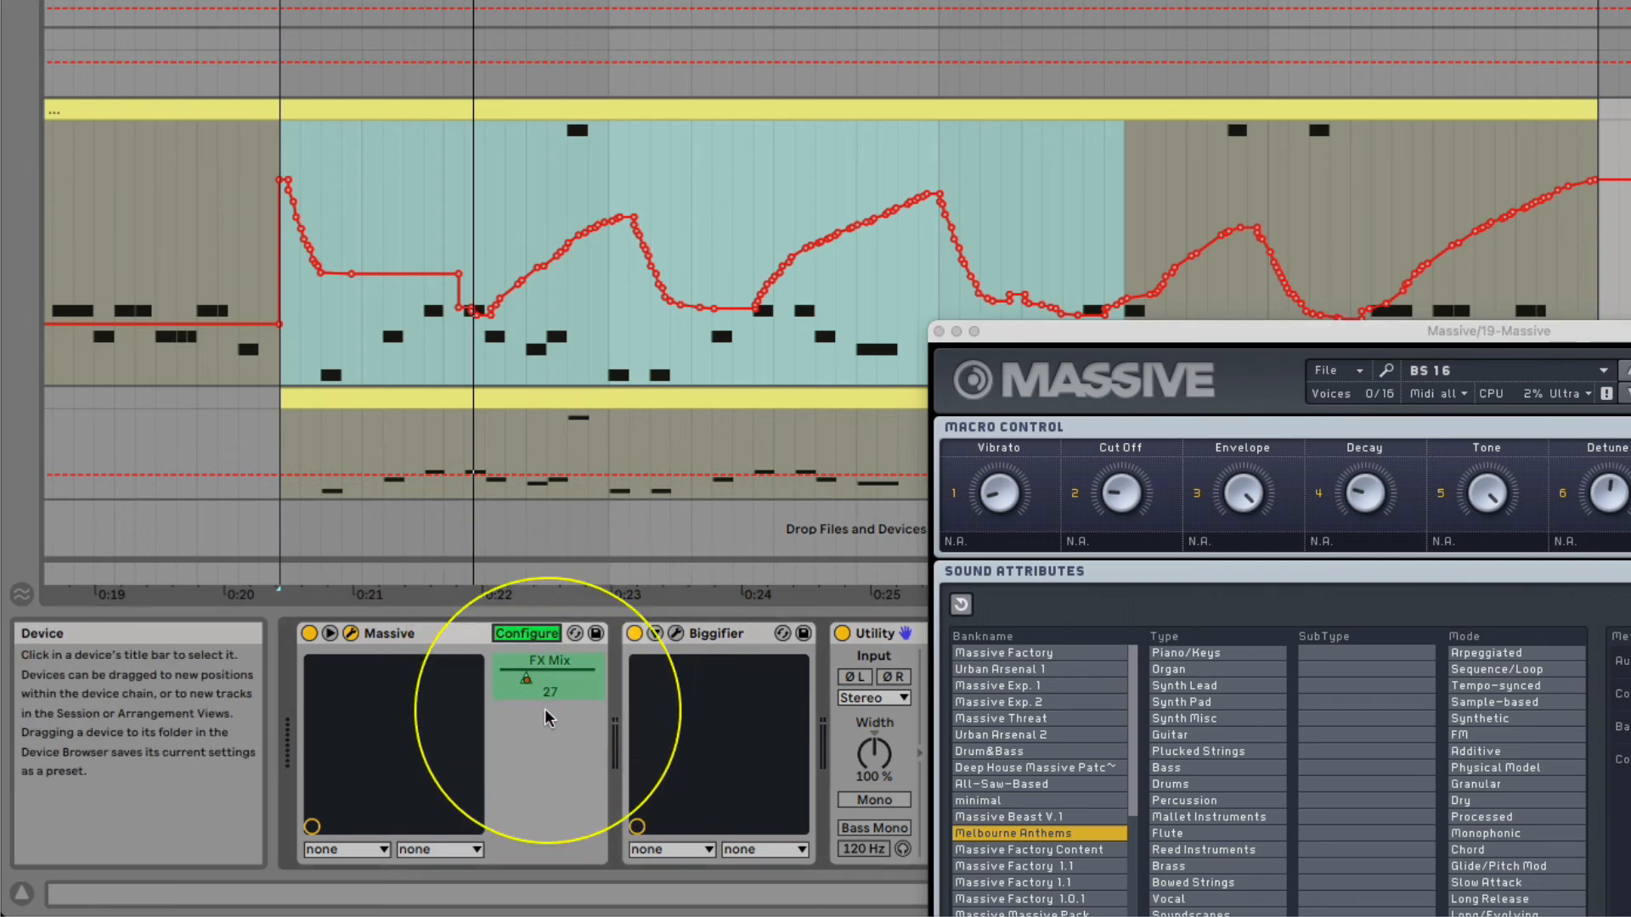
pyautogui.click(1121, 492)
pyautogui.click(516, 634)
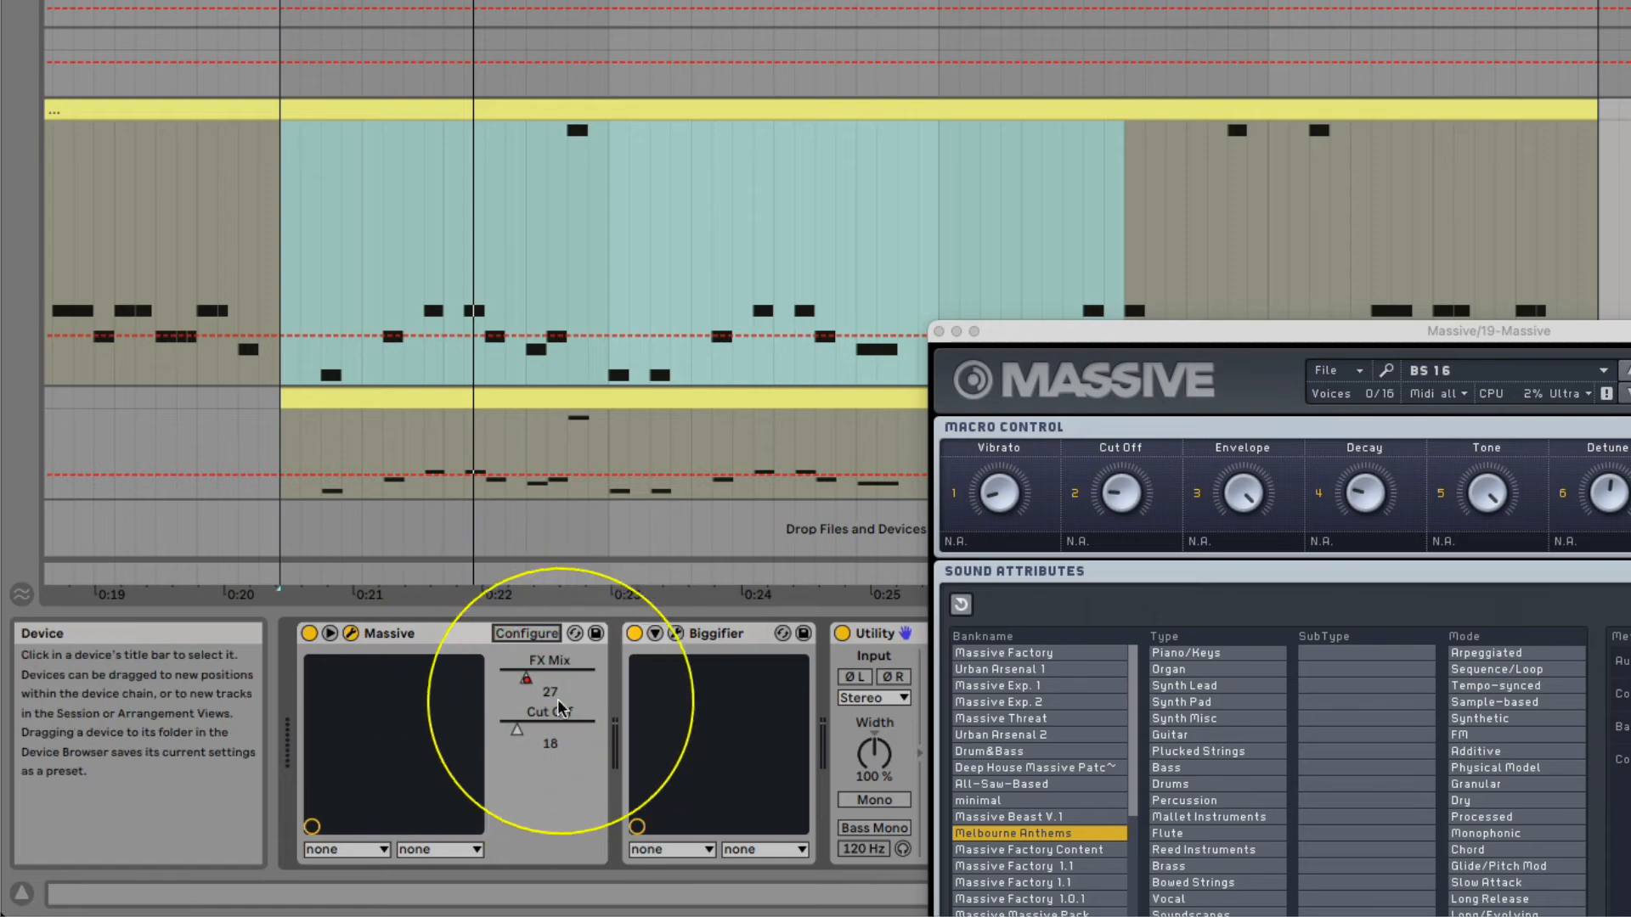
# Step: Map Massive's Cut Off parameter to the hardware knob sending 1/77 and leave MIDI mapping
pyautogui.rightClick(520, 731)
pyautogui.click(584, 838)
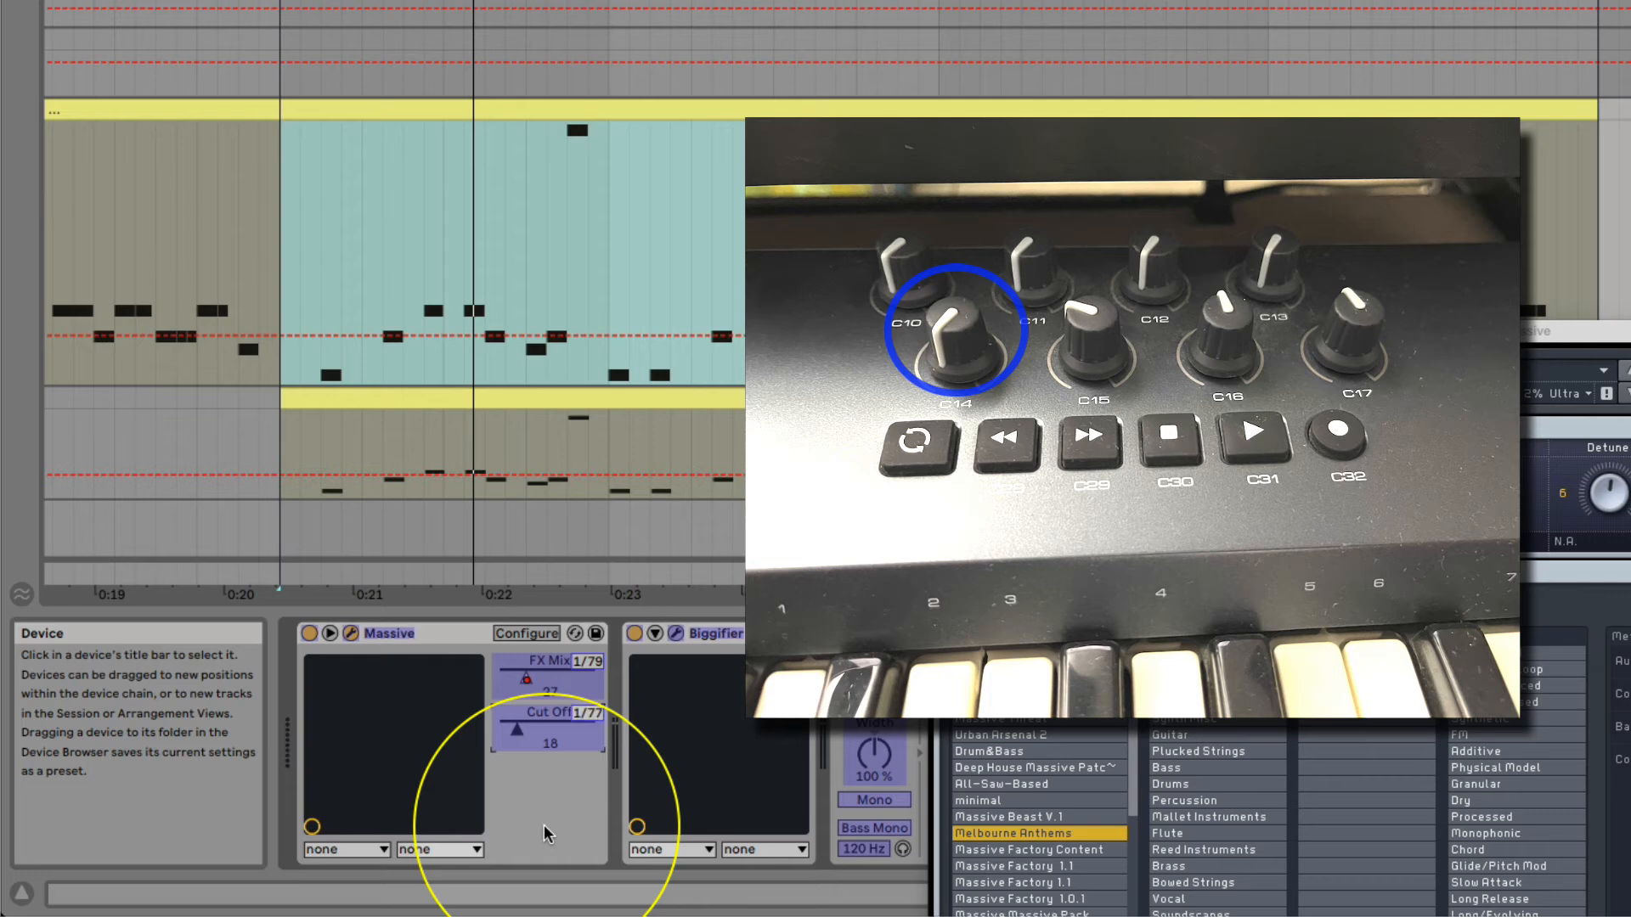
pyautogui.rightClick(520, 736)
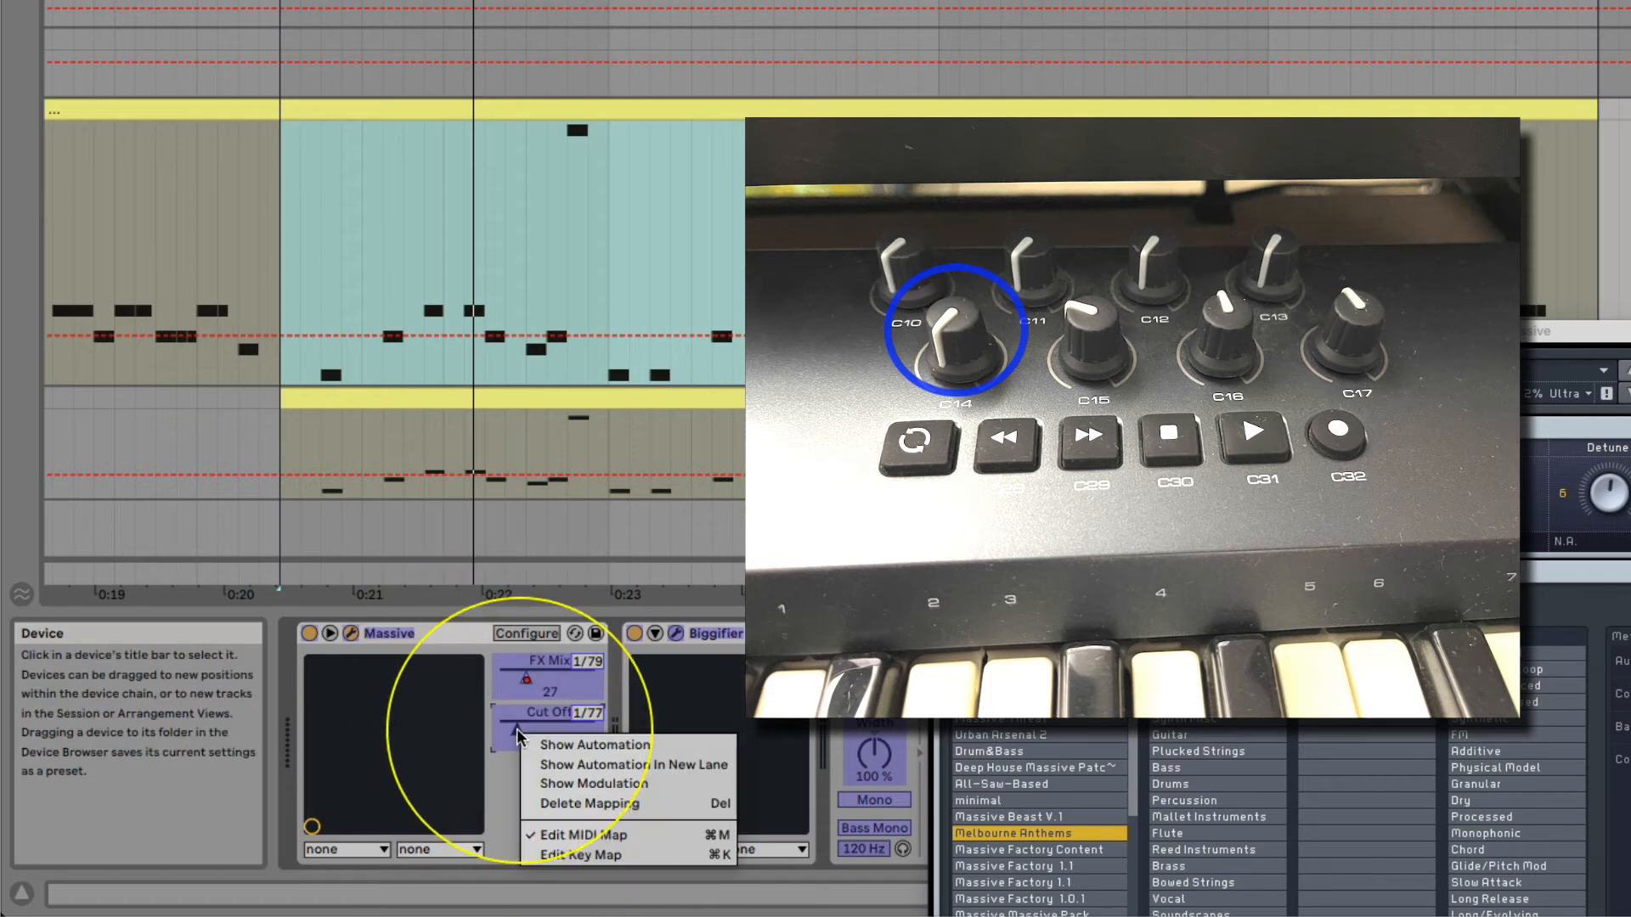
pyautogui.click(562, 837)
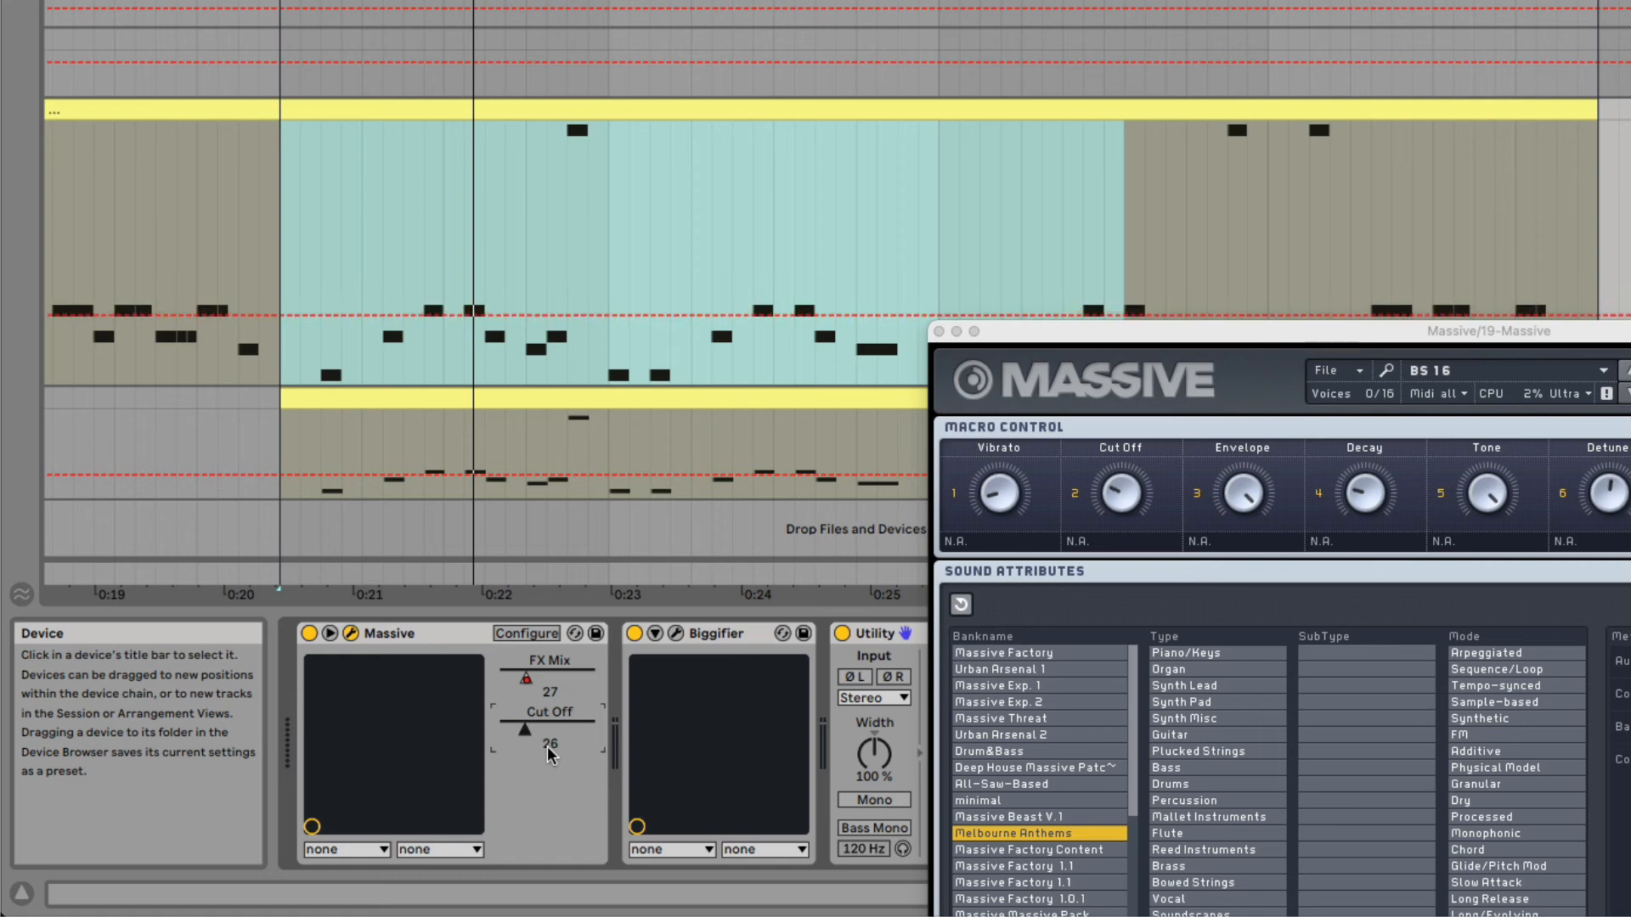
# Step: Record Cut Off automation on 19 Massive with the mapped knob through the loop from bar 9 and stop the recording
pyautogui.press('F9')
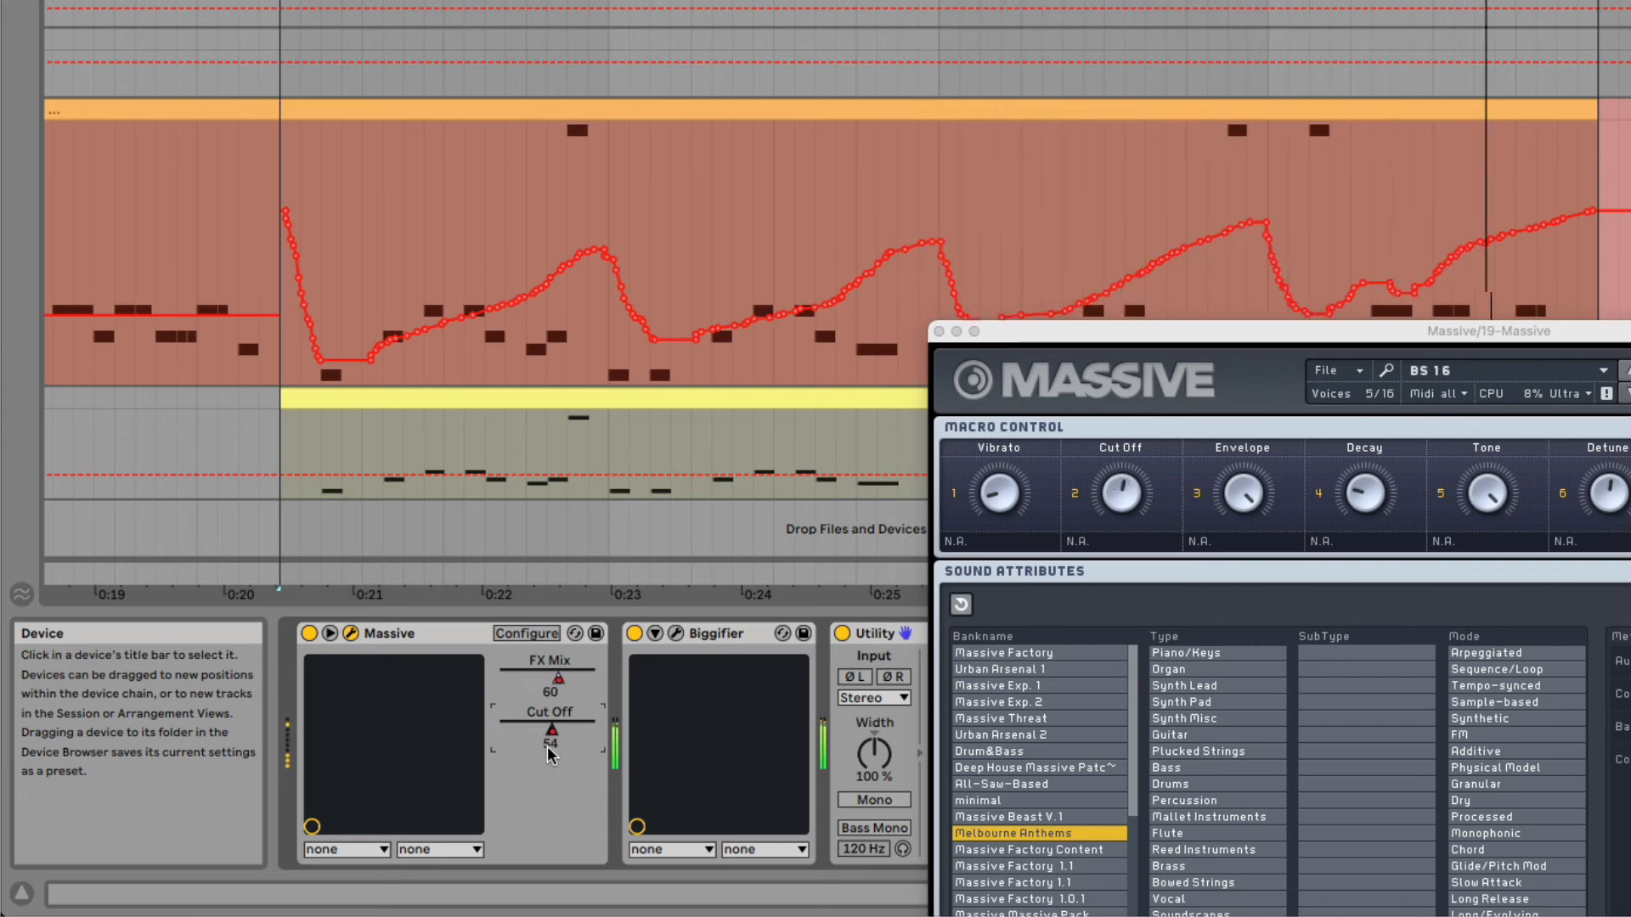
pyautogui.press('space')
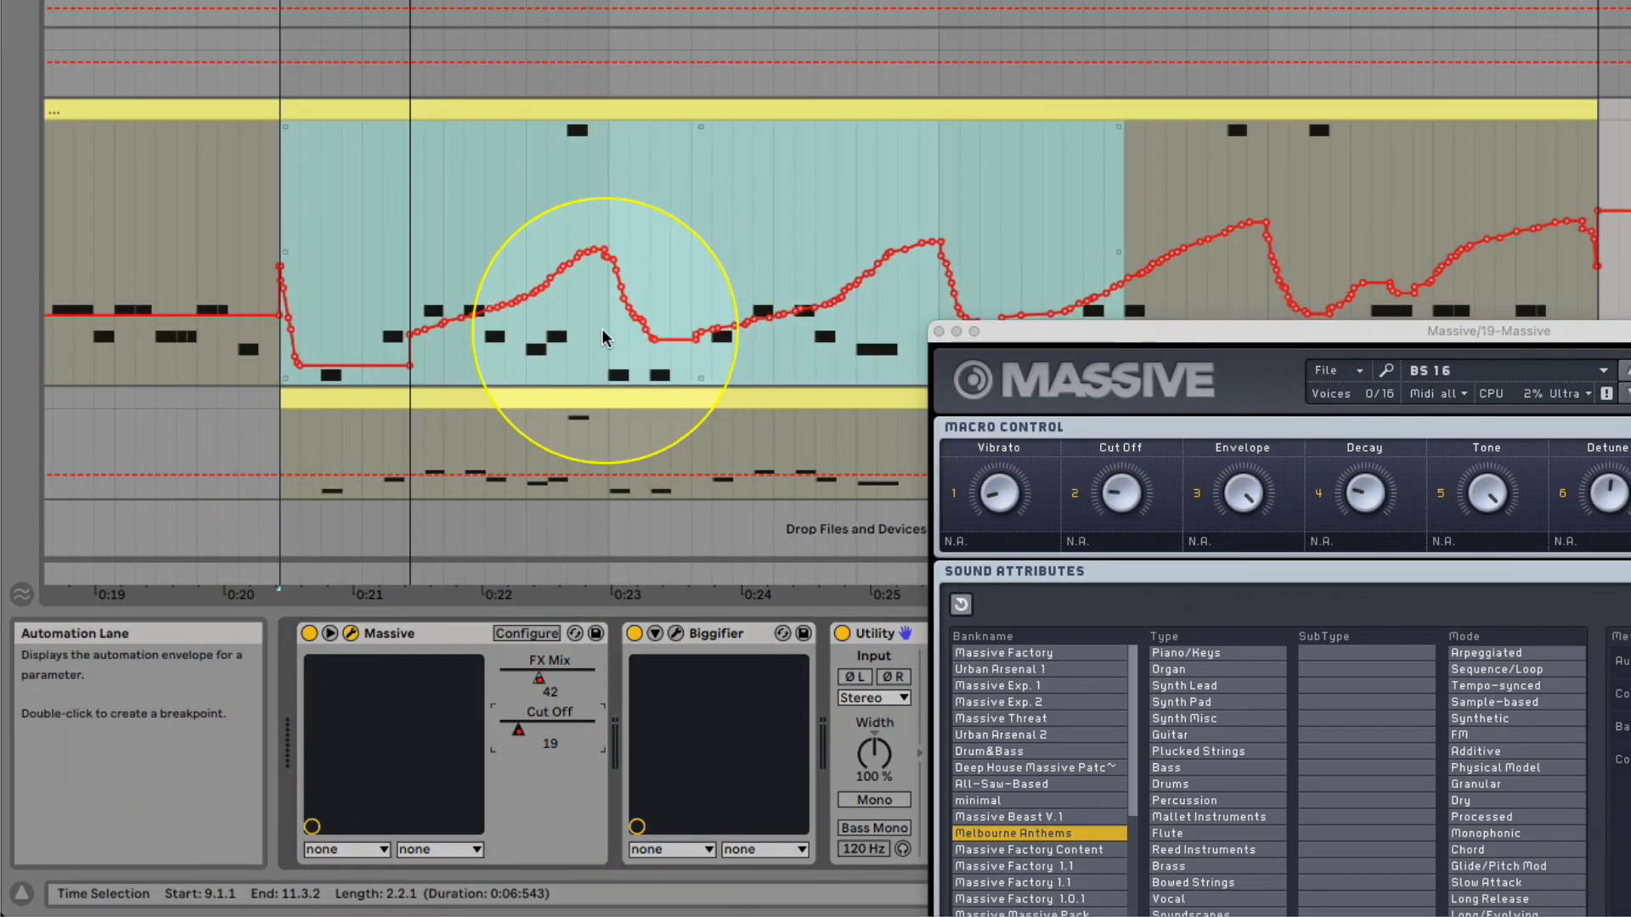
# Step: Delete the Cut Off breakpoint ending the flat low section shortly after bar 9, play the part, and move the Massive window
pyautogui.moveTo(591, 334)
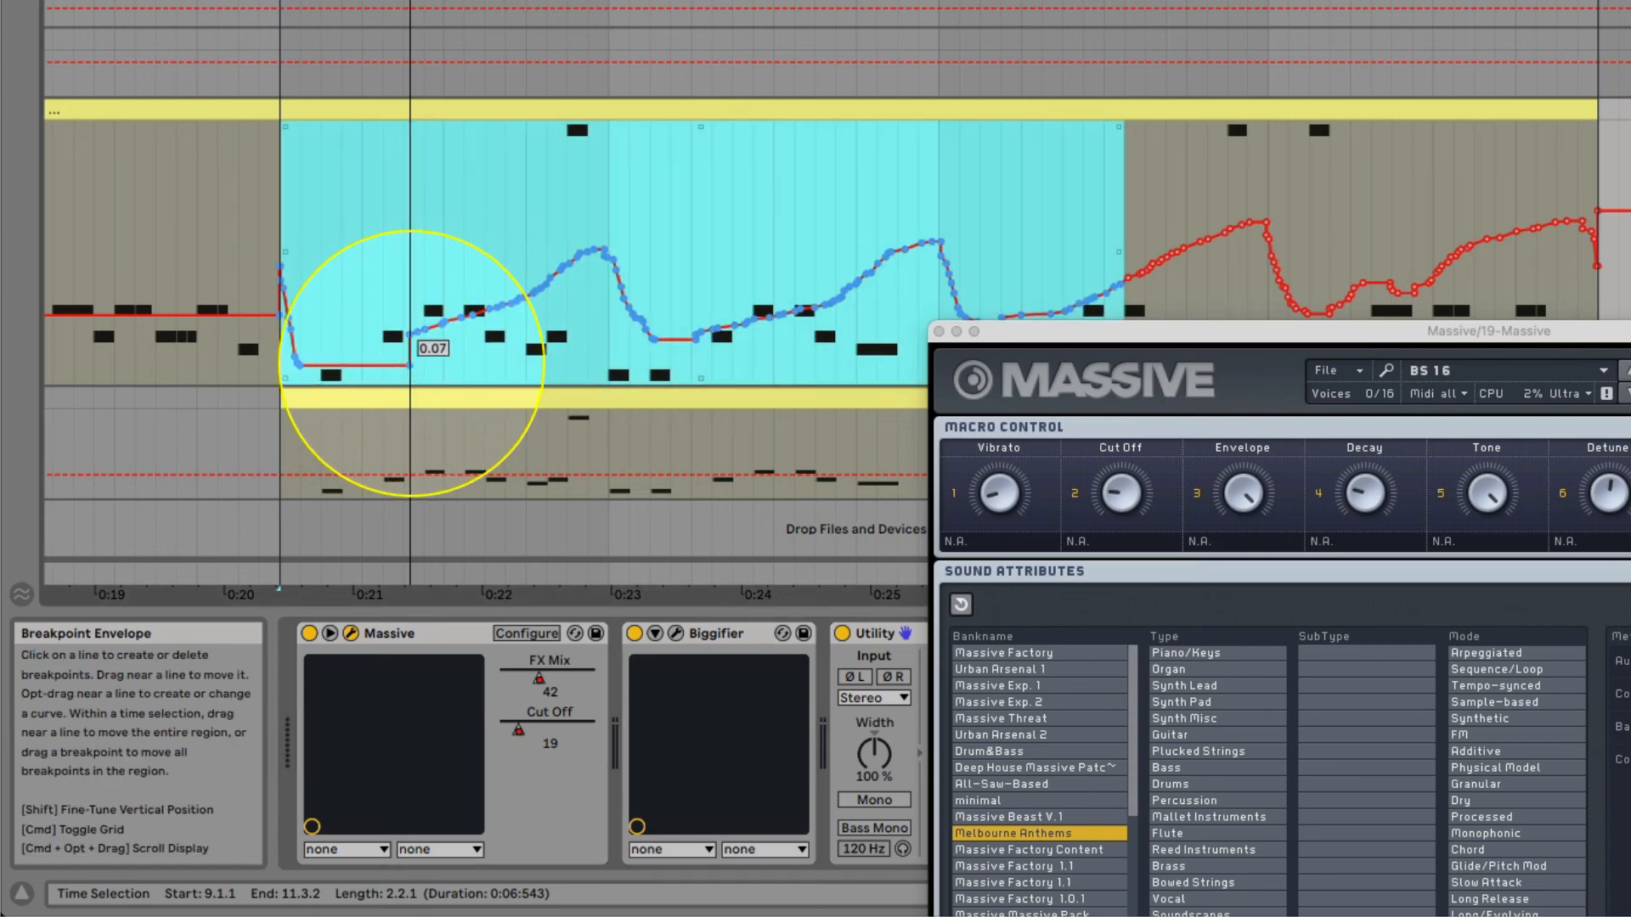
pyautogui.click(407, 363)
pyautogui.press('space')
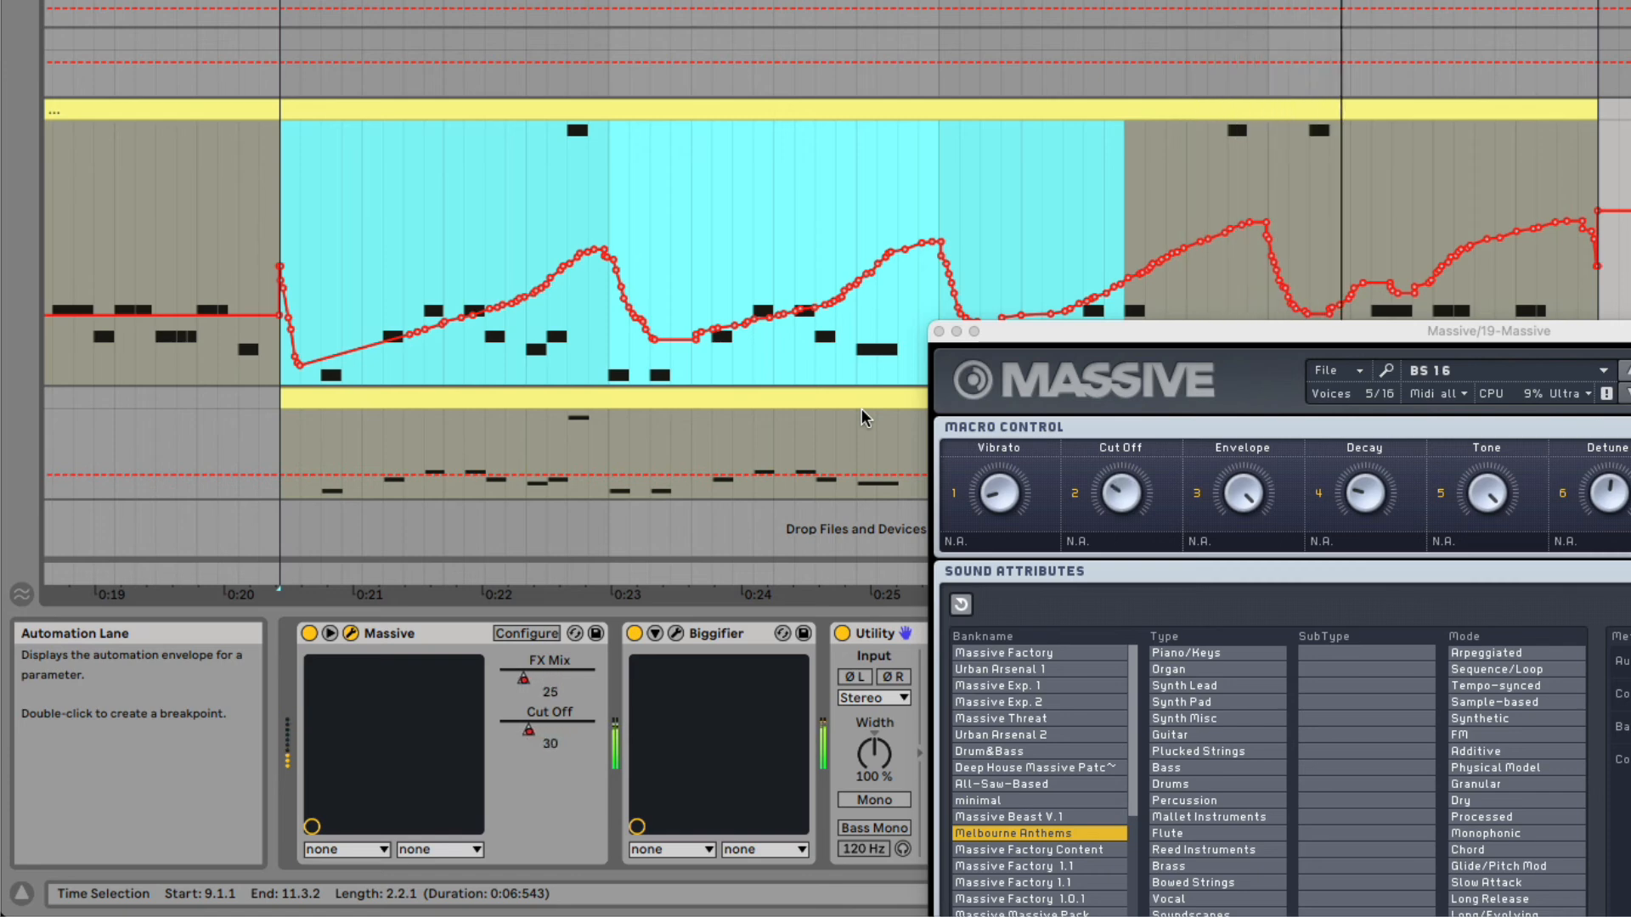
pyautogui.moveTo(788, 379)
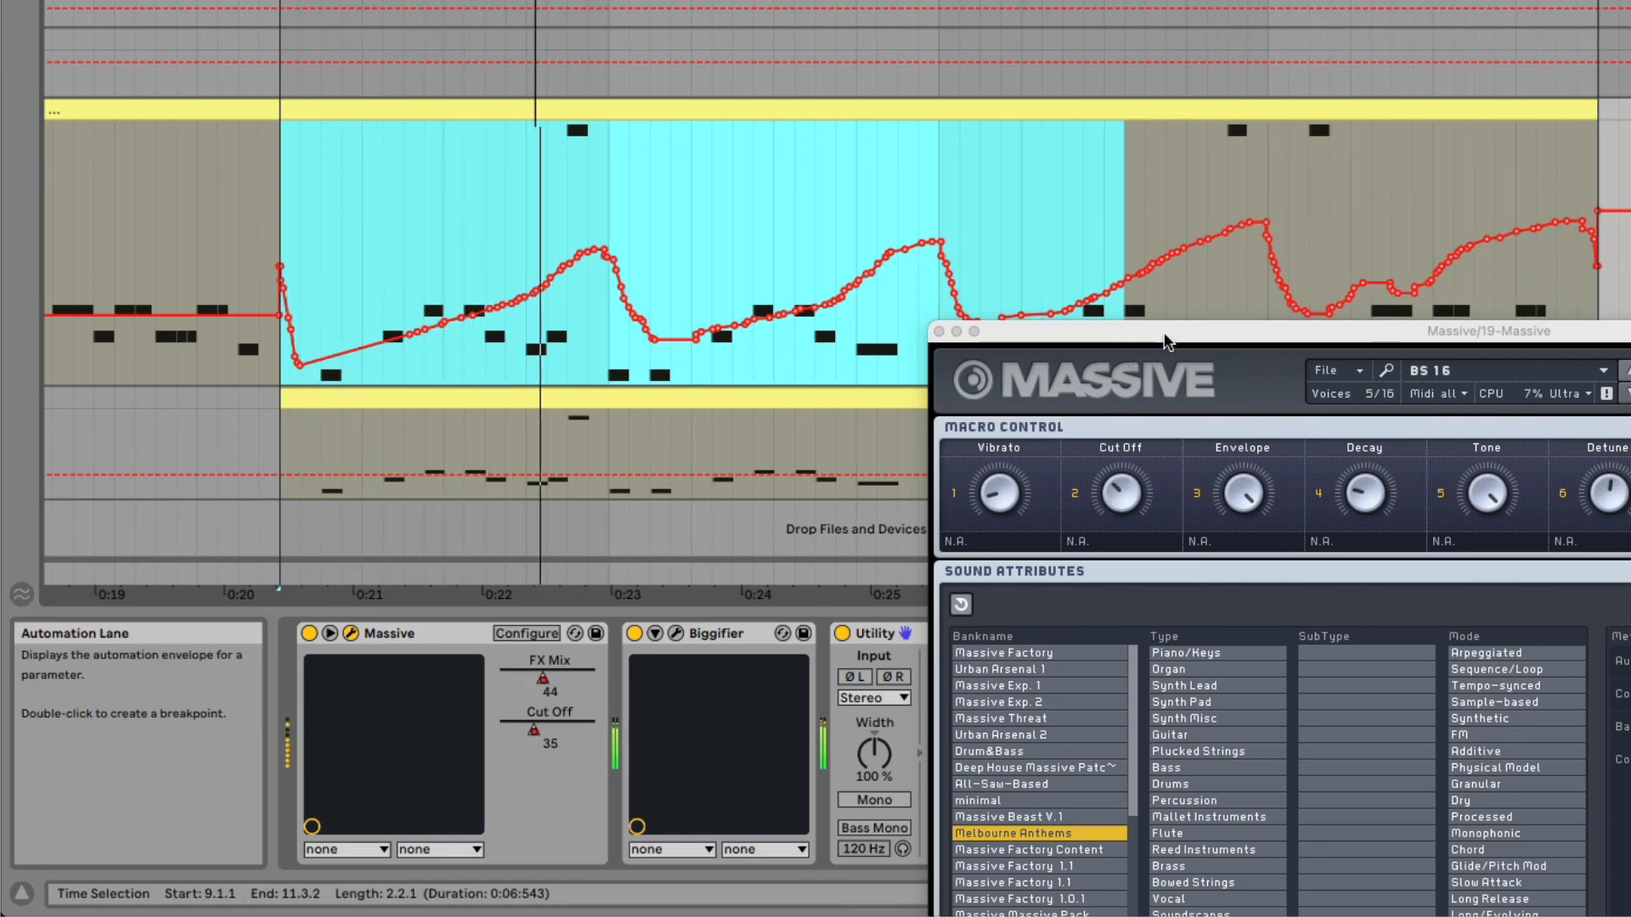
pyautogui.moveTo(1166, 344); pyautogui.dragTo(1029, 265)
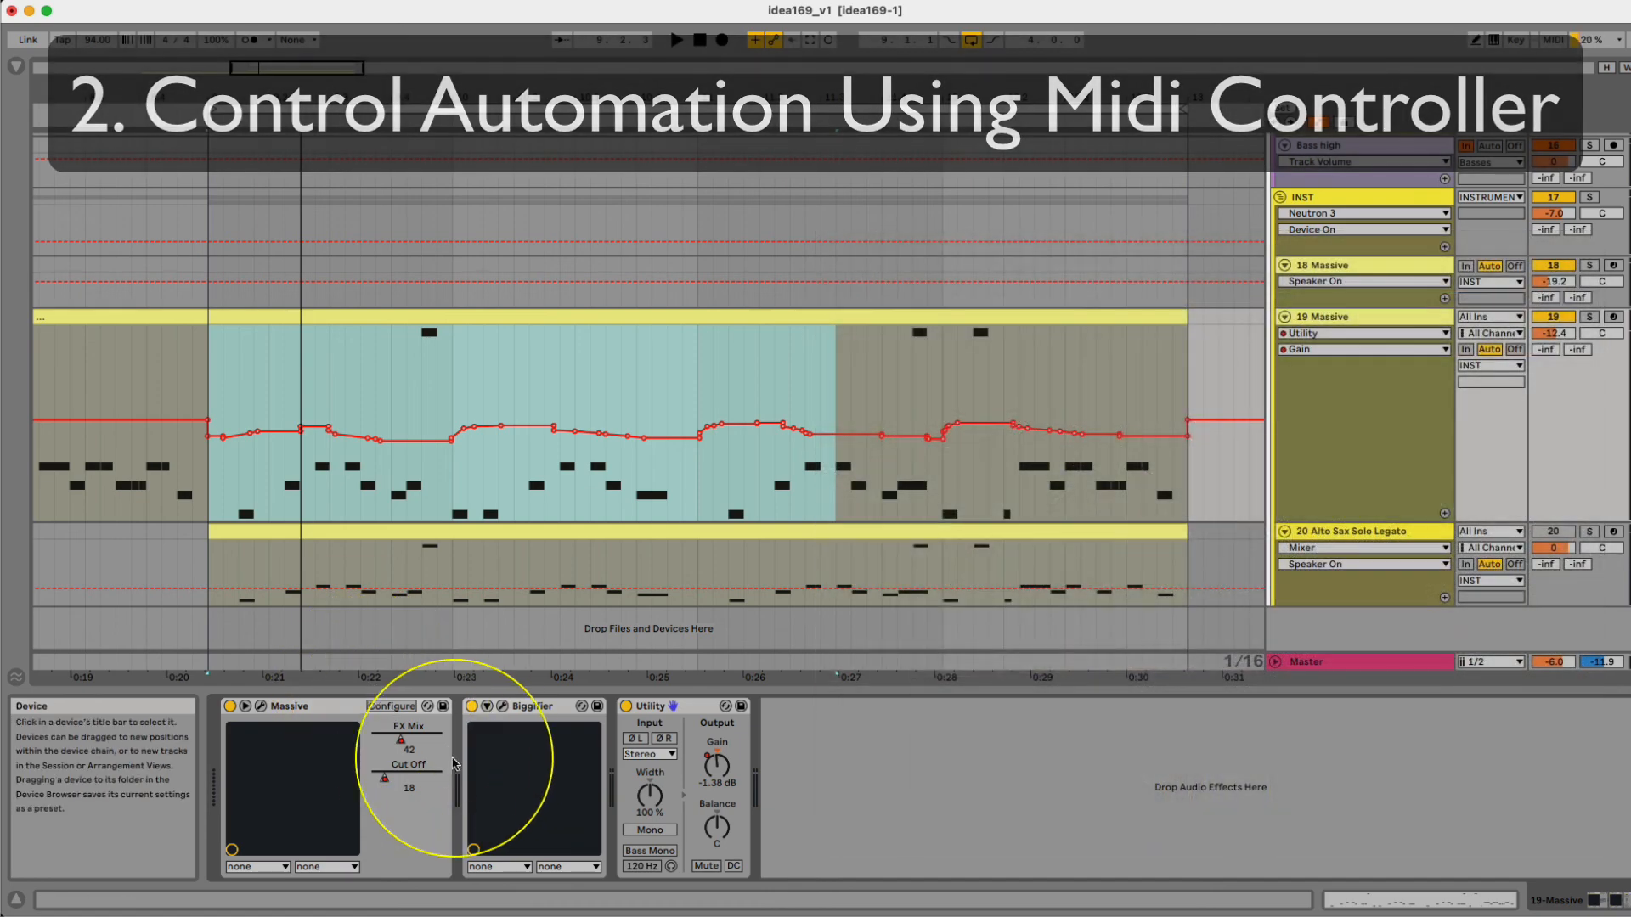
# Step: Turn on Configure mode for the Massive device, then move its plugin window fully into view and close it
pyautogui.click(393, 707)
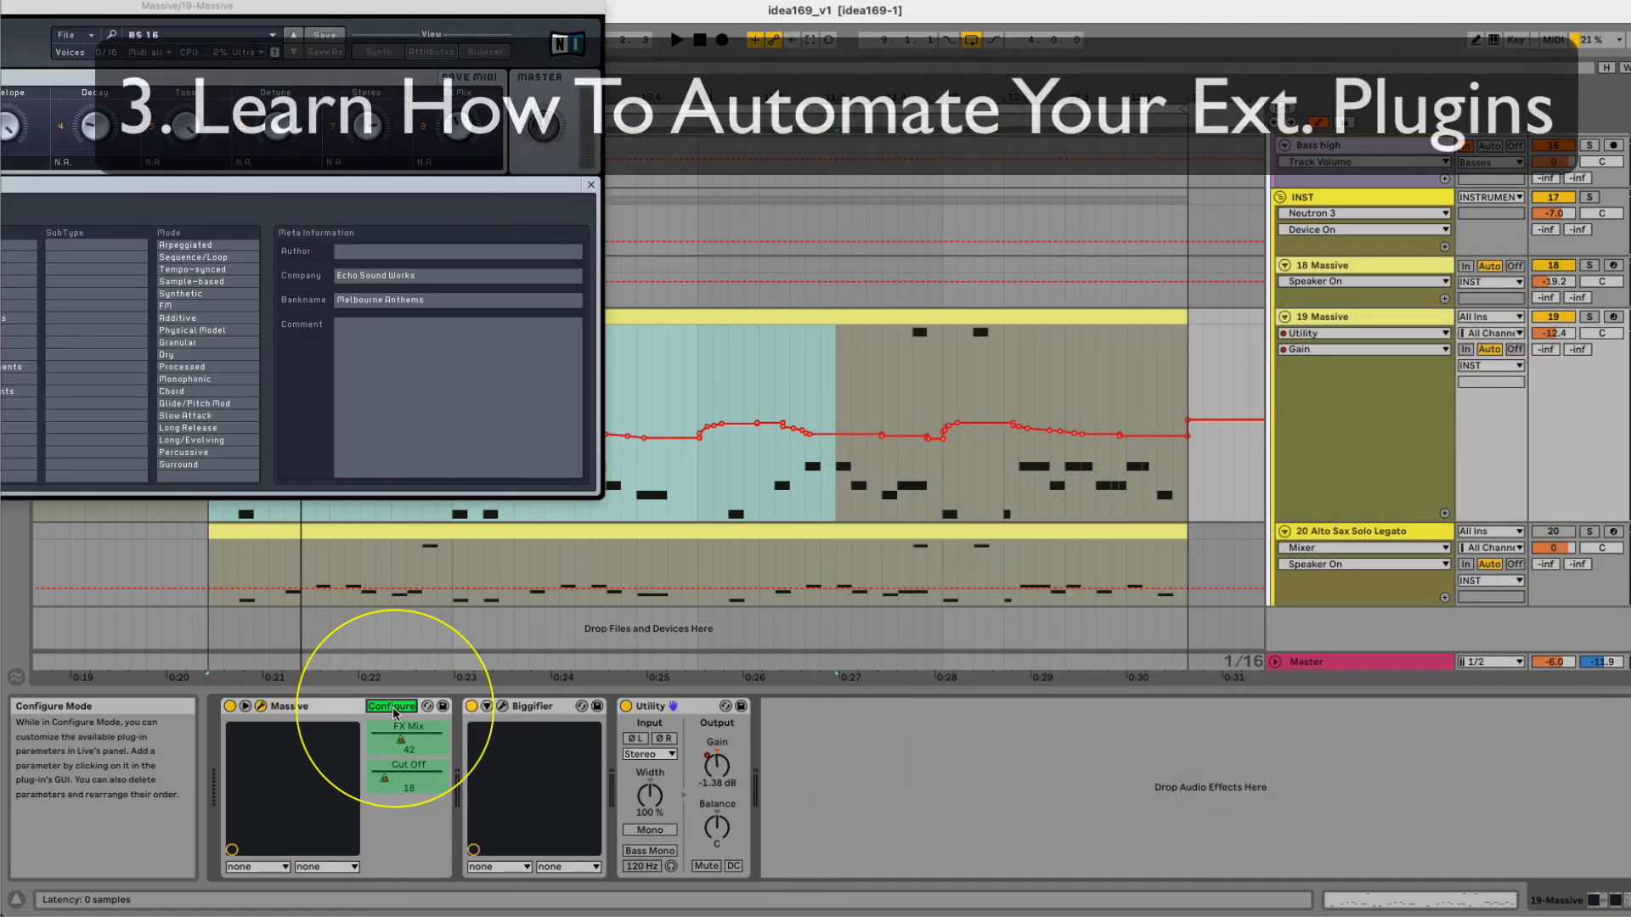
pyautogui.moveTo(521, 6); pyautogui.dragTo(1027, 117)
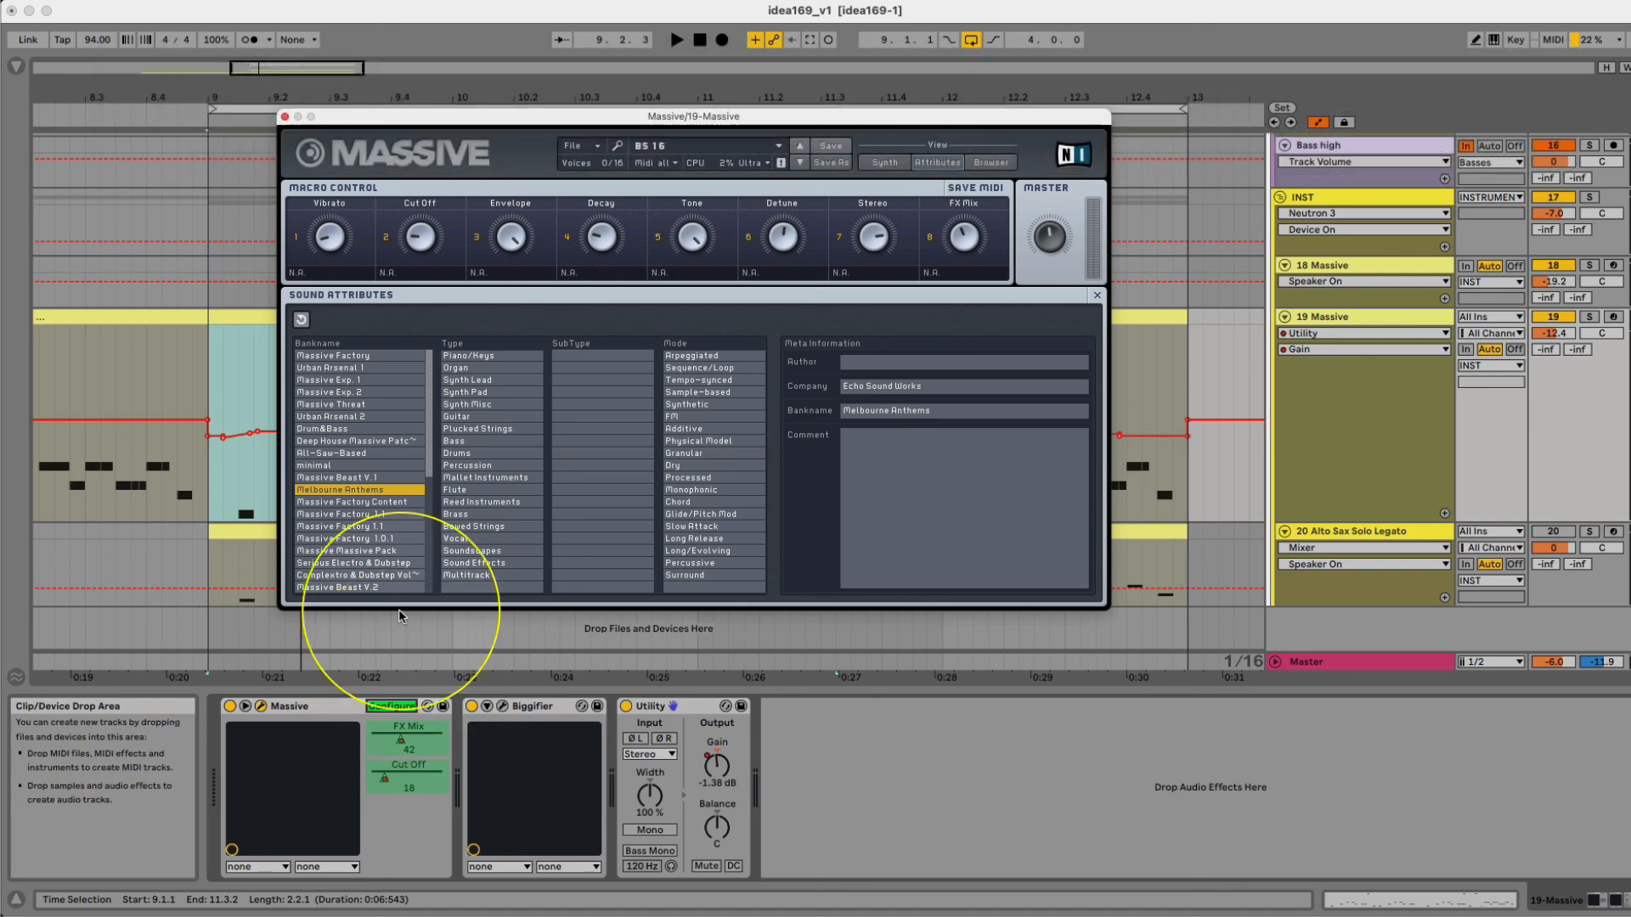
pyautogui.click(284, 117)
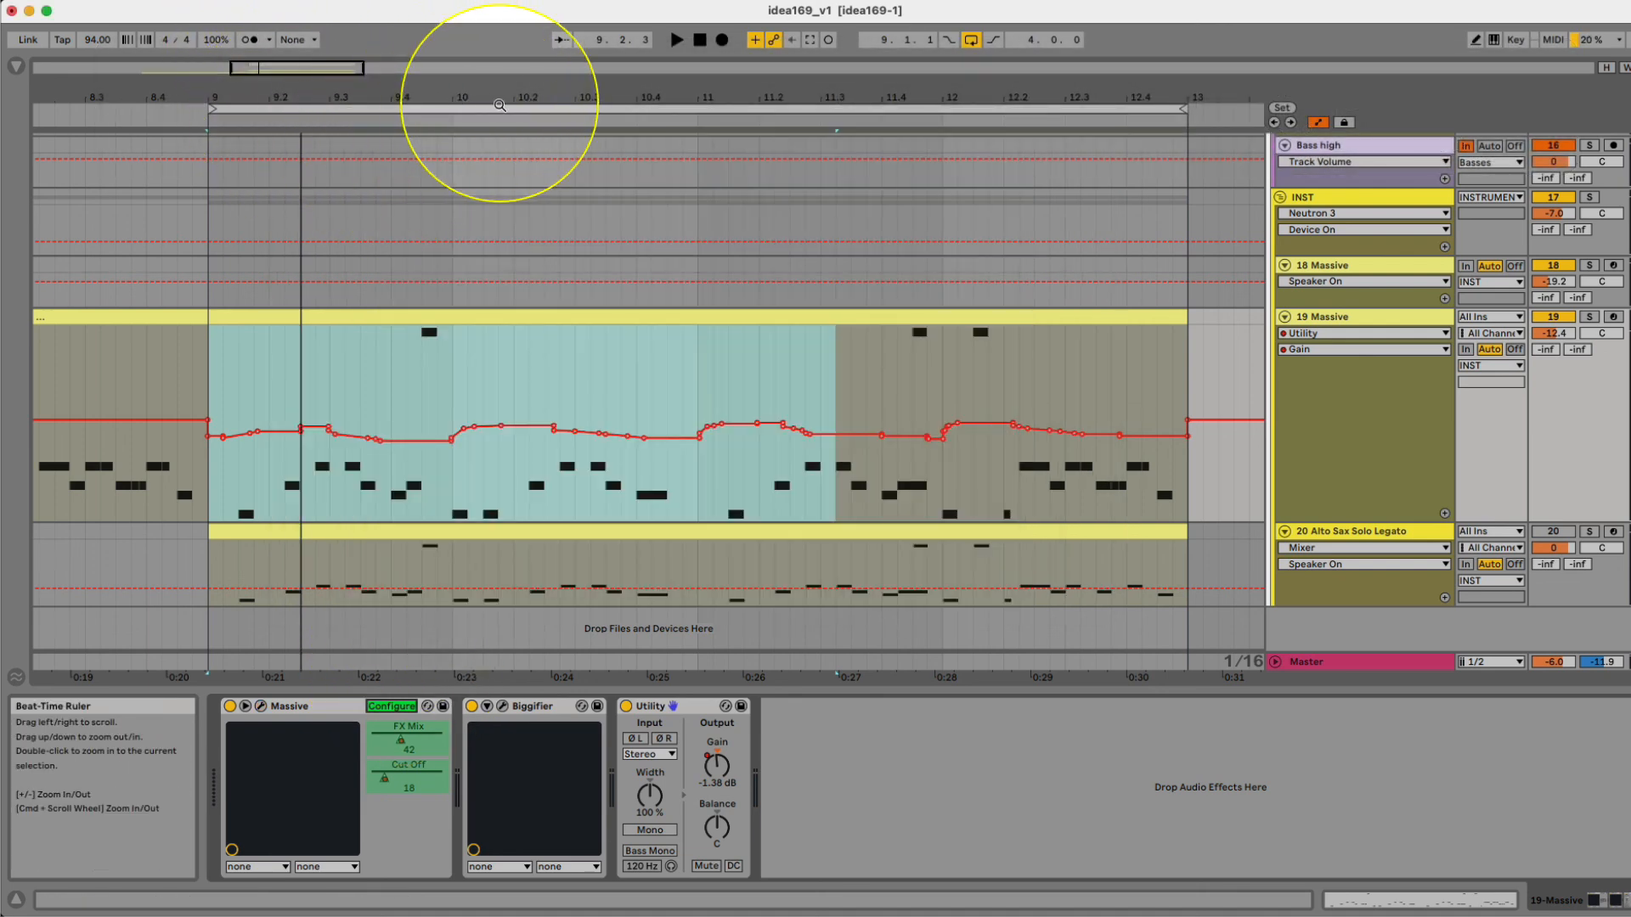